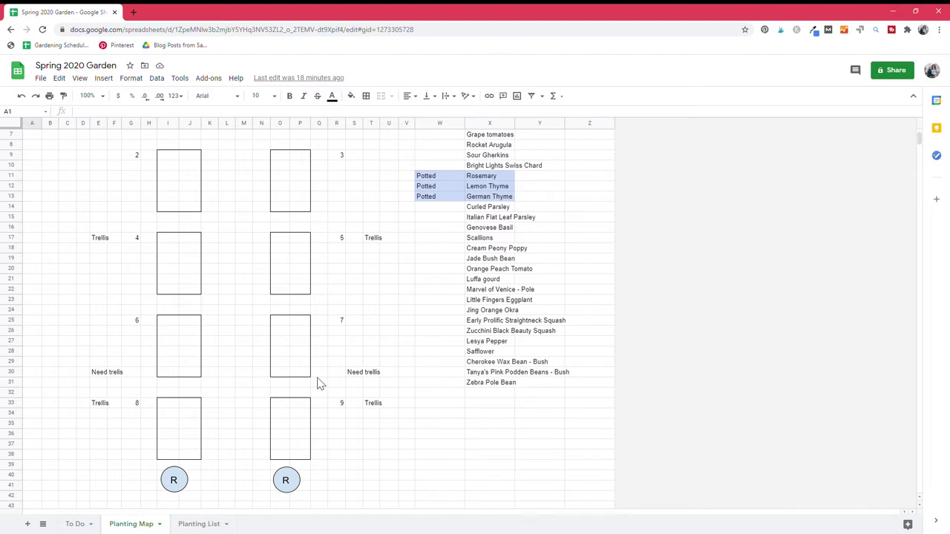
Apply outer borders to cells I4:P6, outlining garden bed 1 on the planting map
scroll(318, 383, "up", 3)
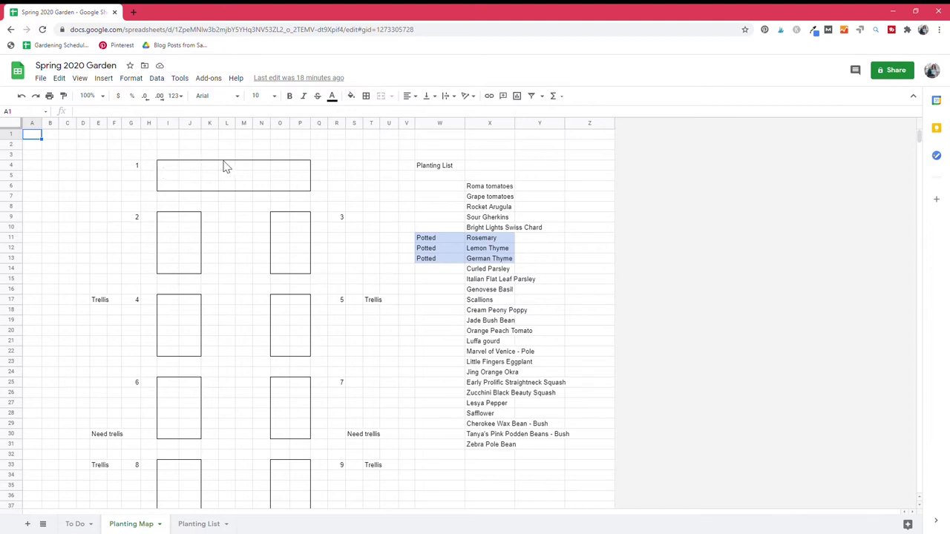
left_click(166, 167)
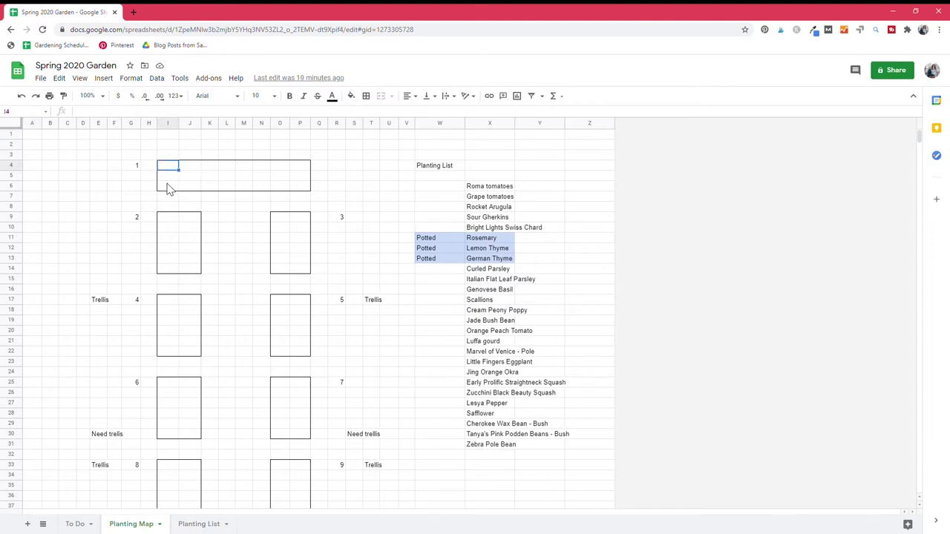
left_click(307, 168)
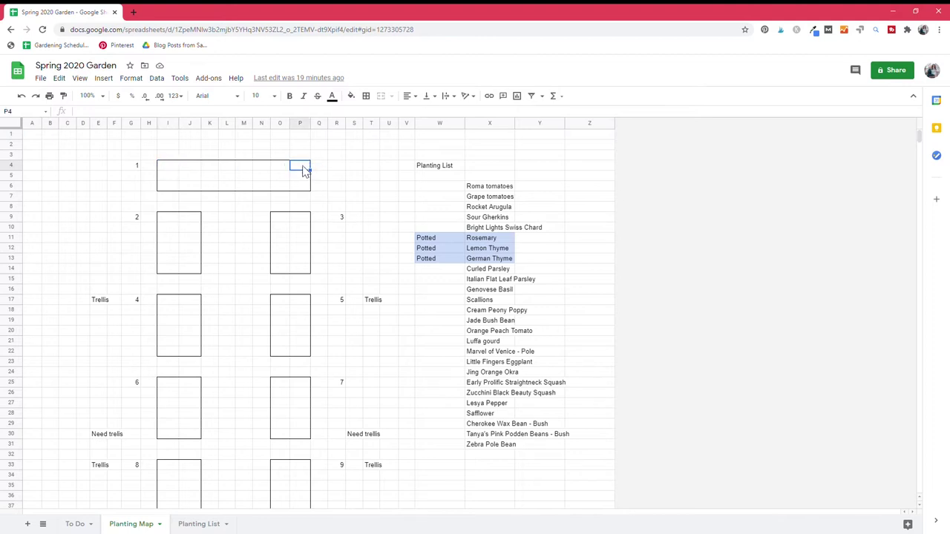
left_click(367, 97)
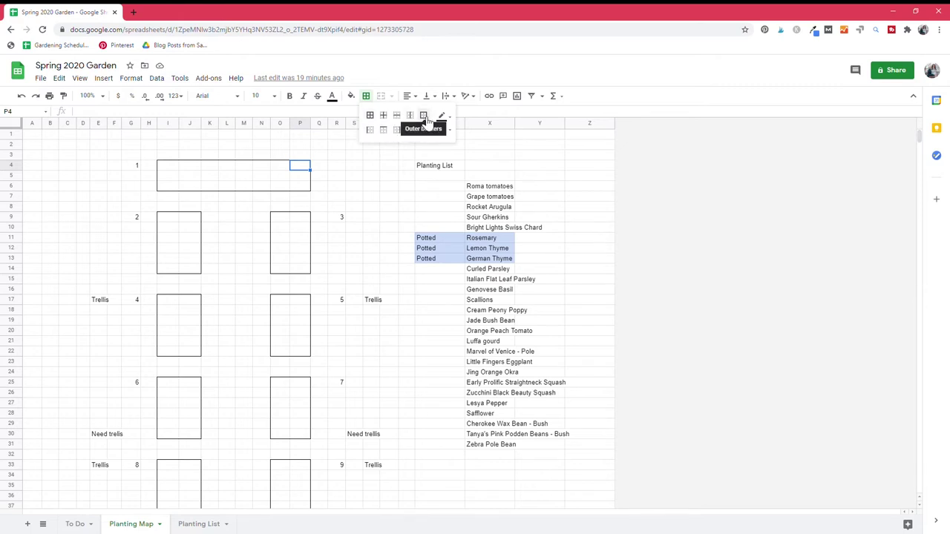
left_click(165, 169)
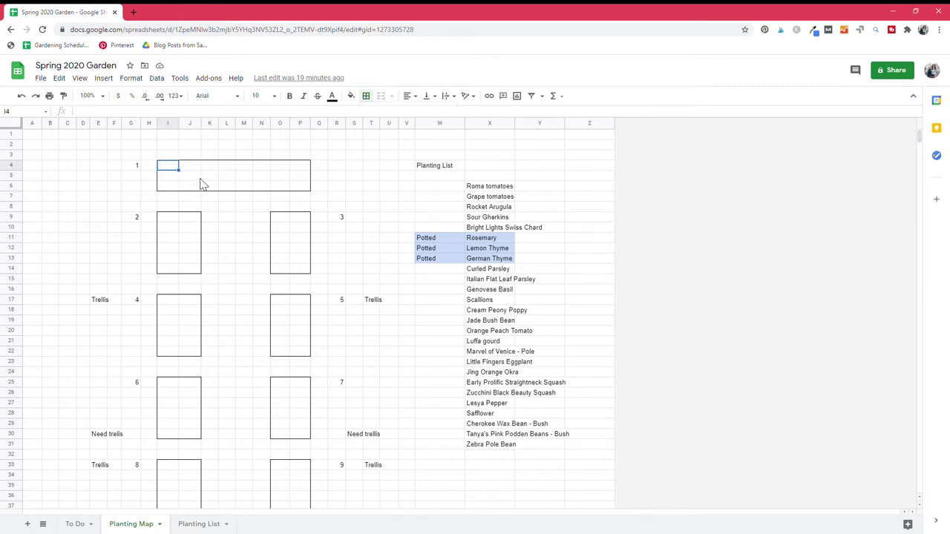
left_click(309, 184, "shift")
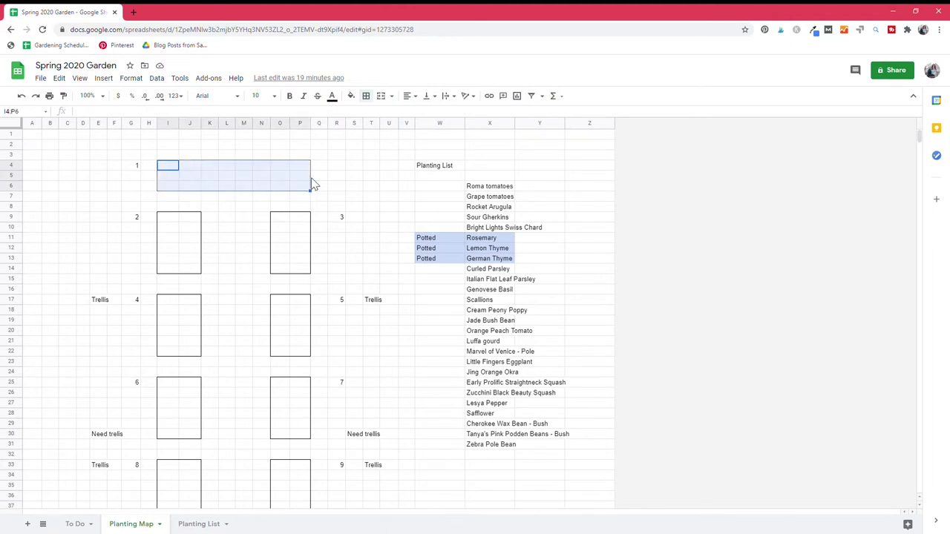
left_click(368, 98)
left_click(423, 116)
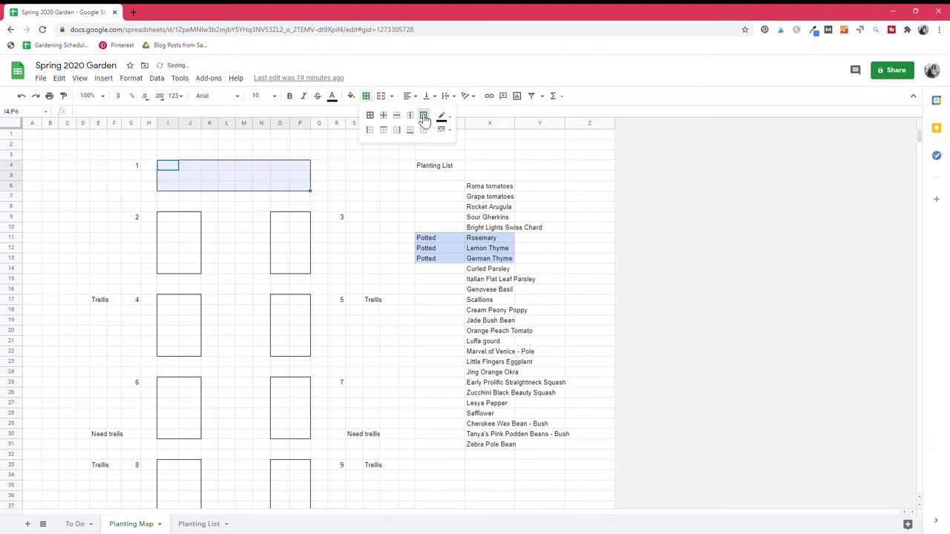
left_click(248, 208)
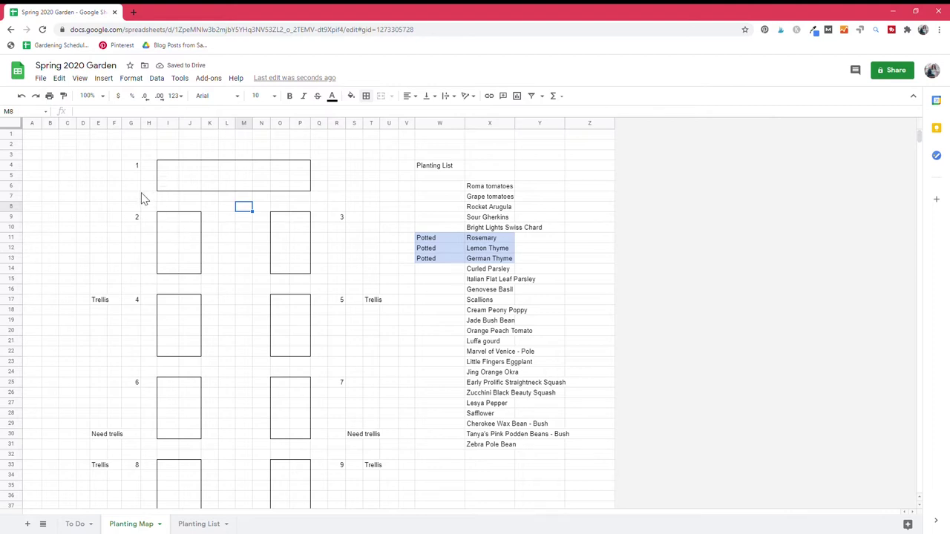
Examine the layout of beds 2 to 9, including their trellis notes and the round R markers below them
left_click(168, 219)
left_click(187, 219)
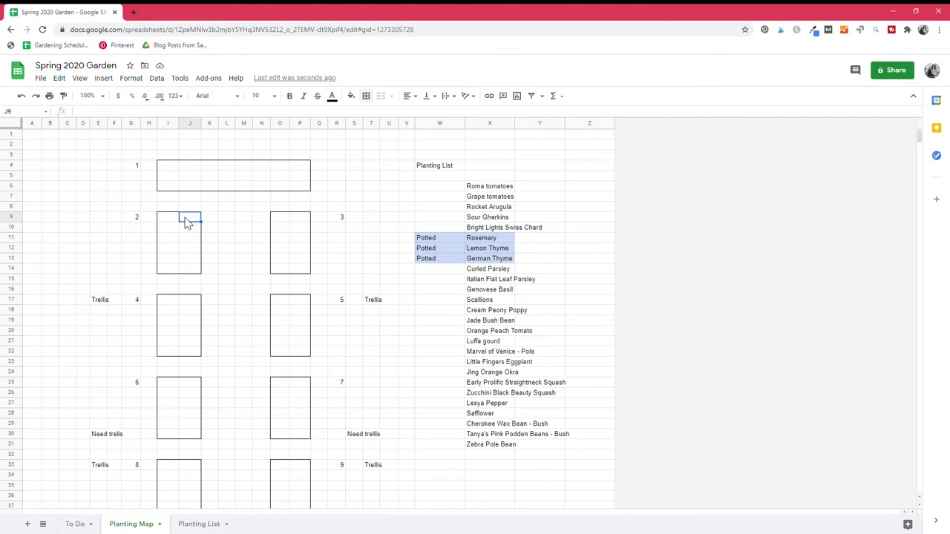
left_click(174, 220)
left_click(186, 220)
scroll(253, 284, "down", 1)
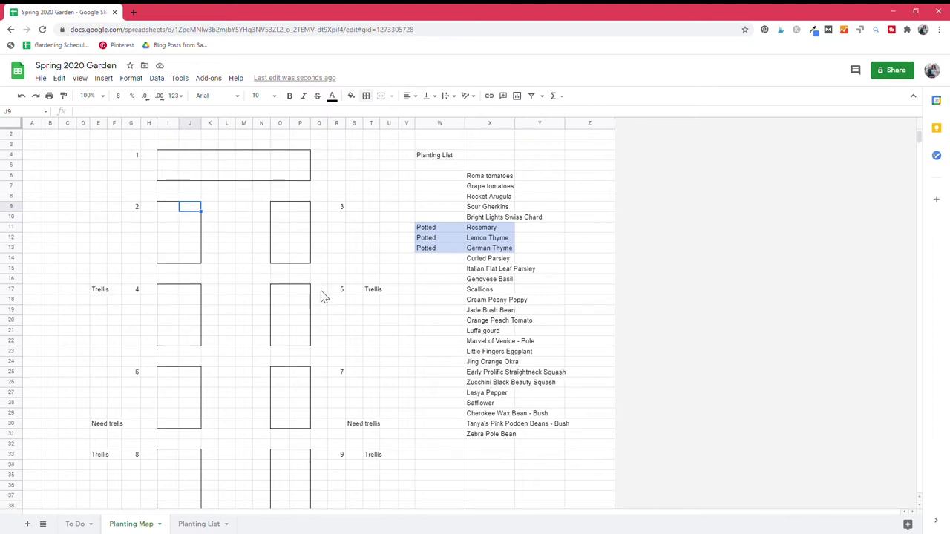
left_click(102, 292)
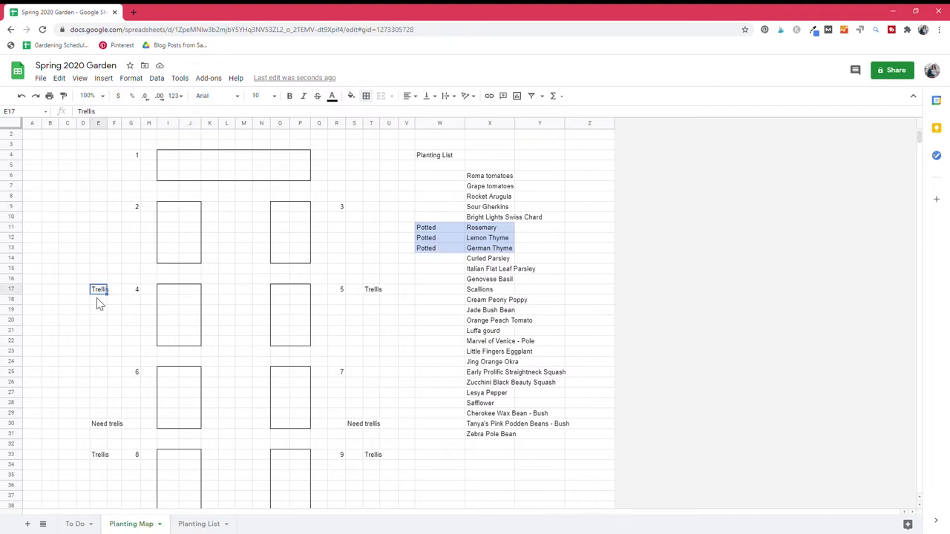
scroll(333, 303, "down", 1)
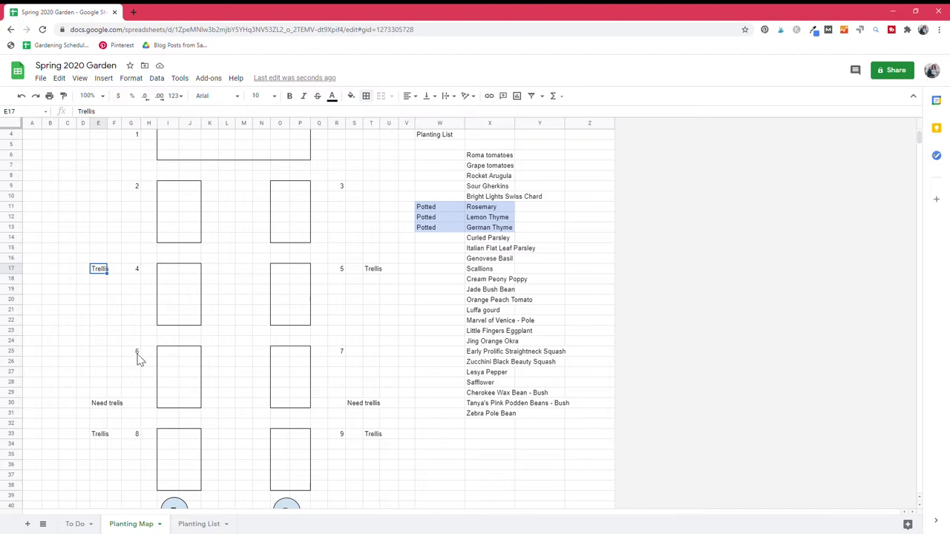
scroll(322, 372, "down", 1)
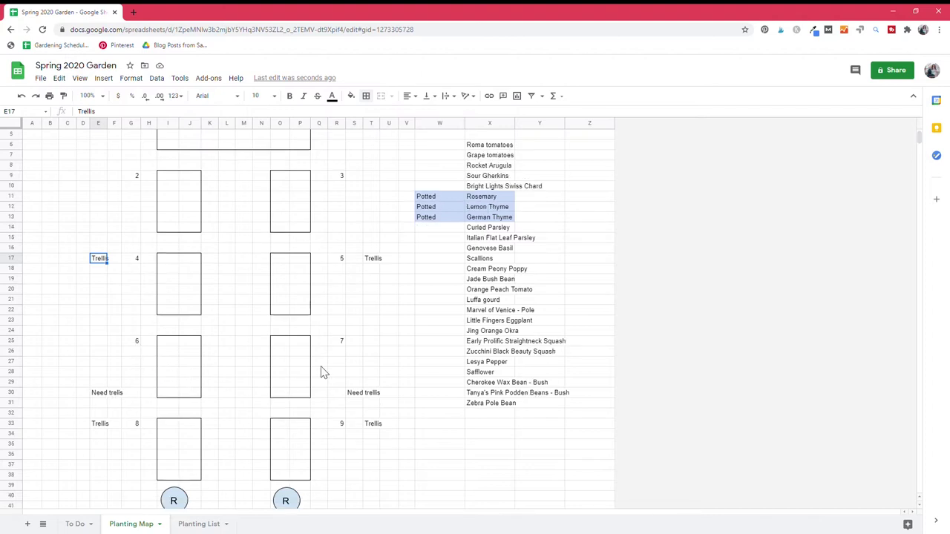
scroll(325, 368, "down", 1)
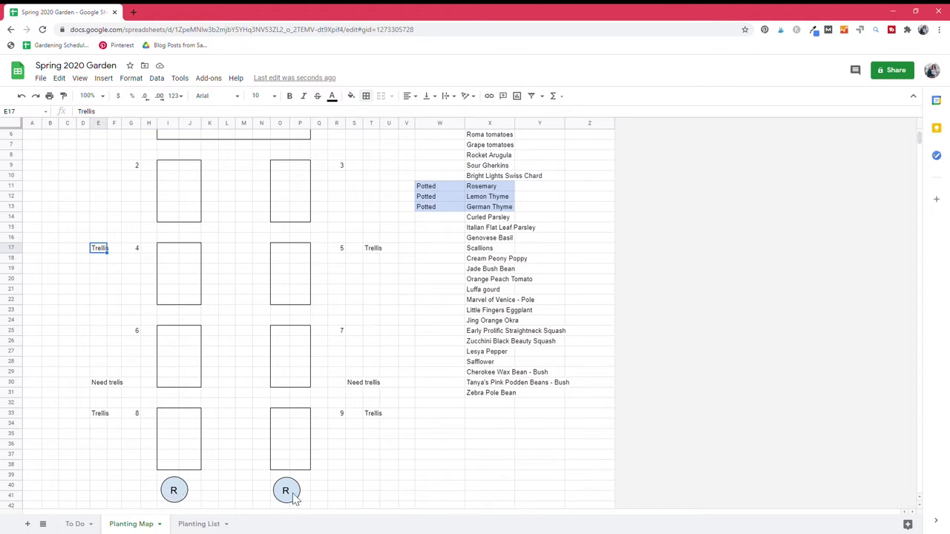
scroll(294, 498, "up", 3)
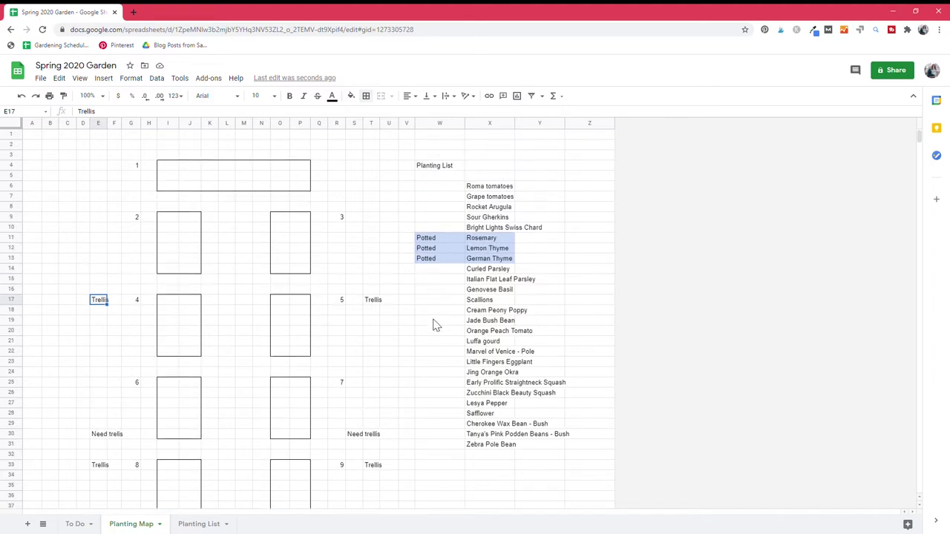
Move the Planting List heading from W4 to X4, above the plant names
left_click(442, 172)
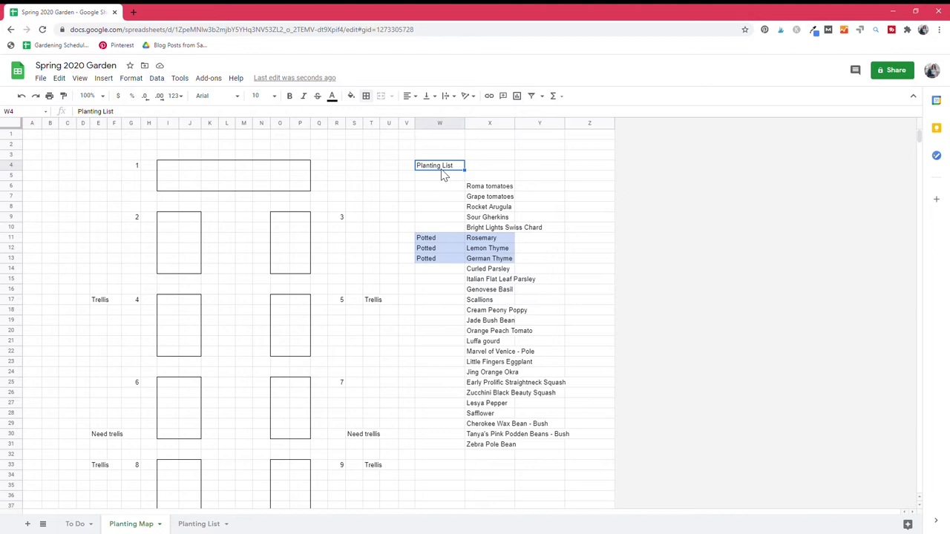
key("ctrl+c")
left_click(481, 169)
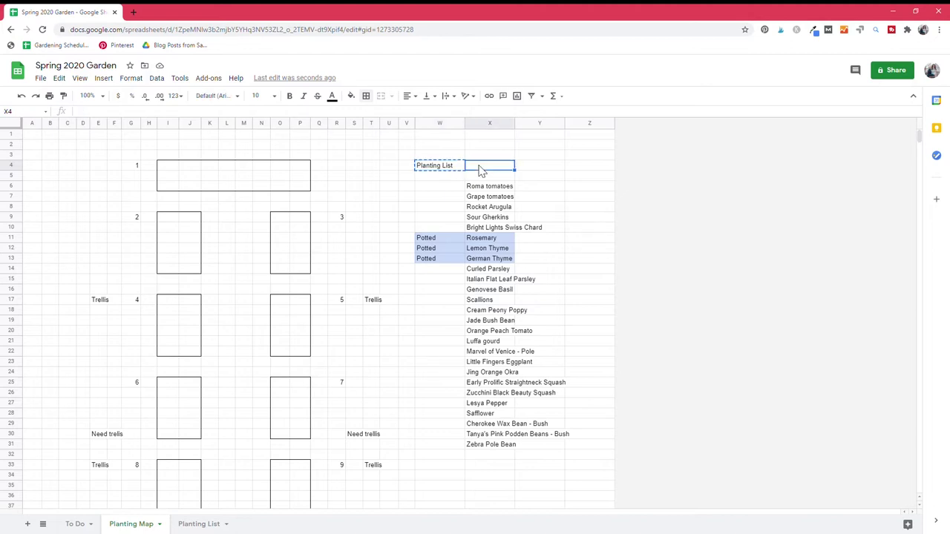
key("ctrl+v")
key("Return")
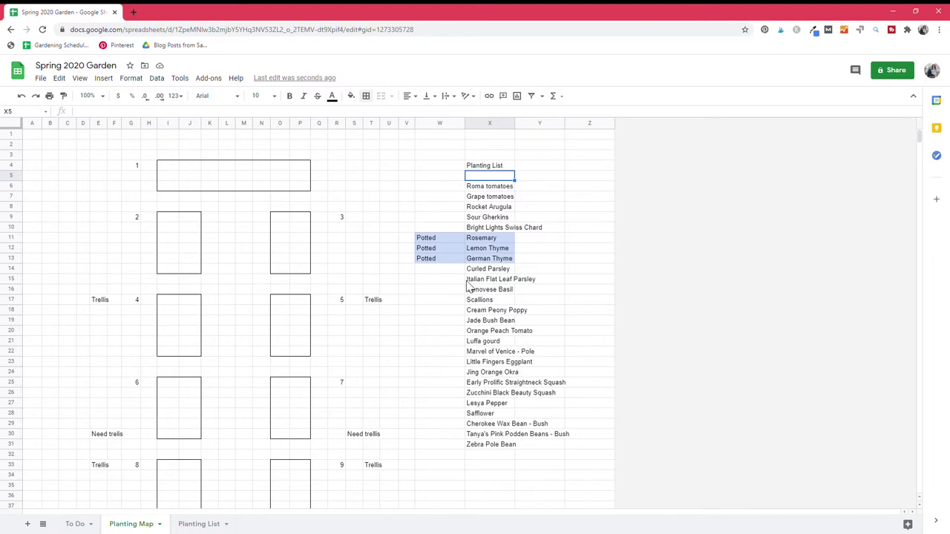
Review the planting list against the bed map, checking Safflower, the potted entries and the rows from Curled Parsley to Scallions
left_click(479, 413)
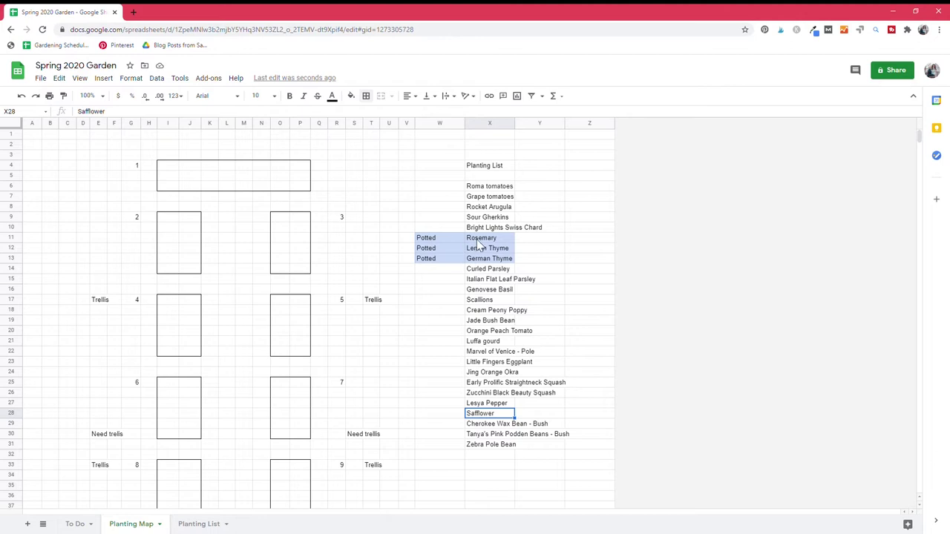
left_click(434, 242)
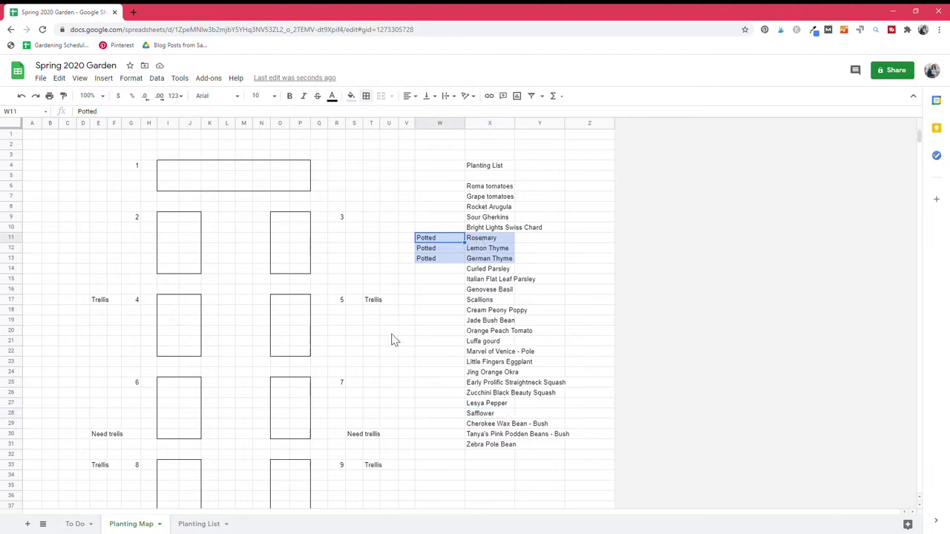
scroll(391, 337, "down", 2)
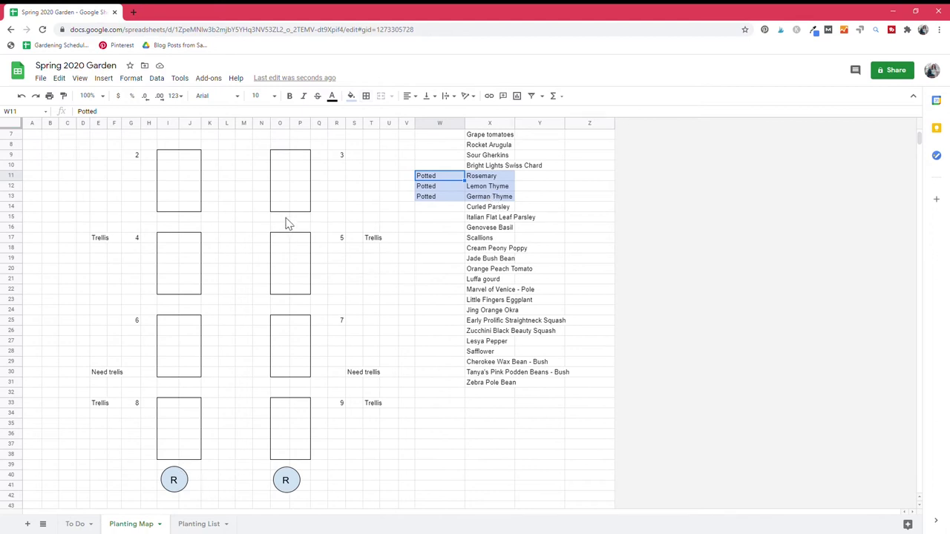
scroll(310, 401, "up", 1)
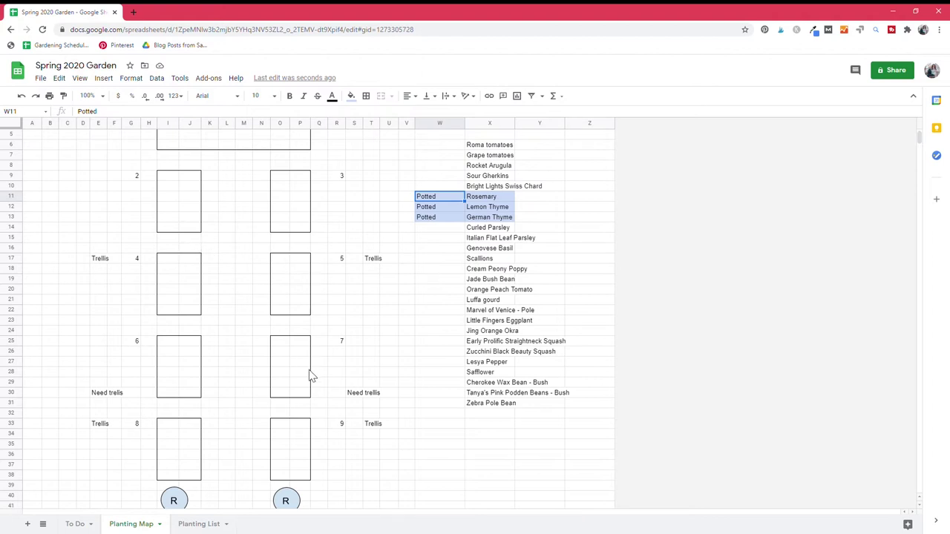
scroll(315, 383, "up", 1)
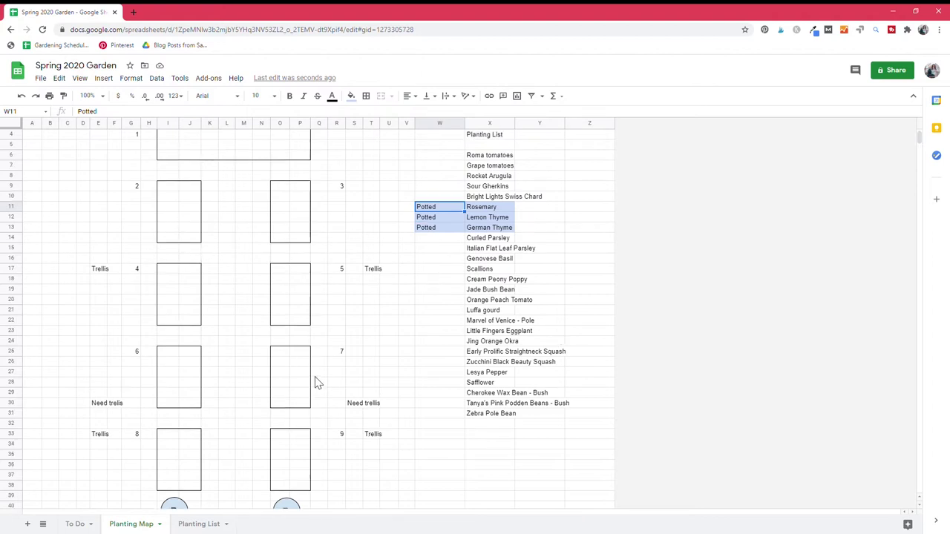
scroll(314, 382, "up", 1)
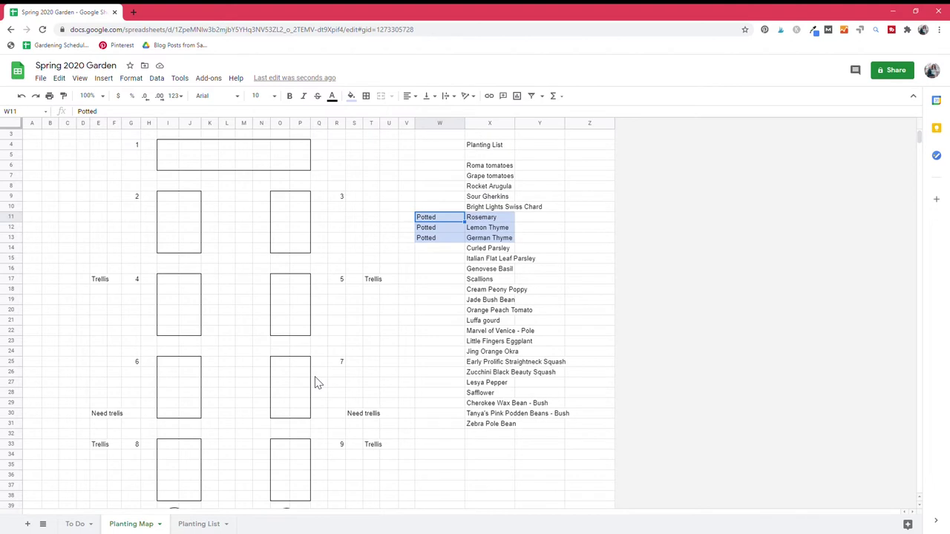
left_click(491, 251, "ctrl")
left_click(507, 268, "shift")
left_click(499, 281, "shift")
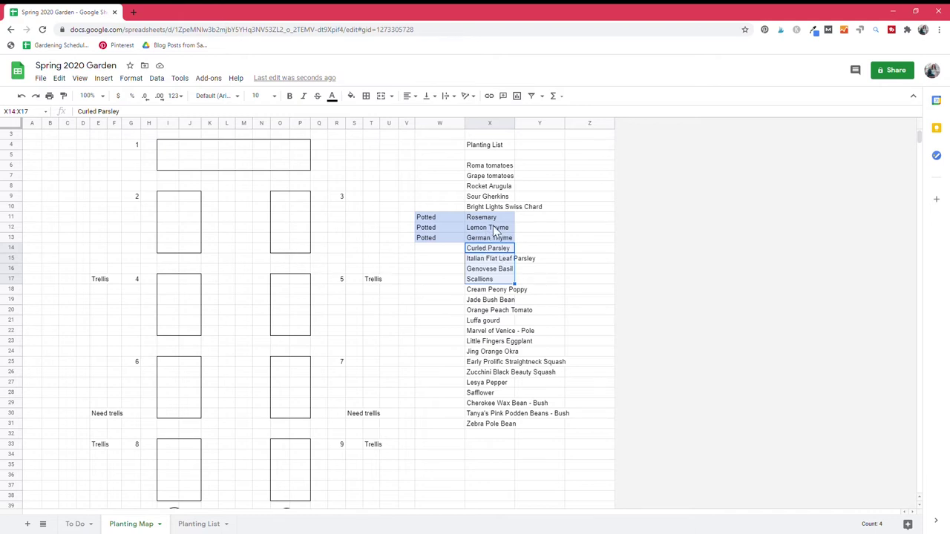
Compare the Rosemary, German Thyme, Scallions and Cream Peony Poppy entries with the beds and the round R markers
left_click(480, 218)
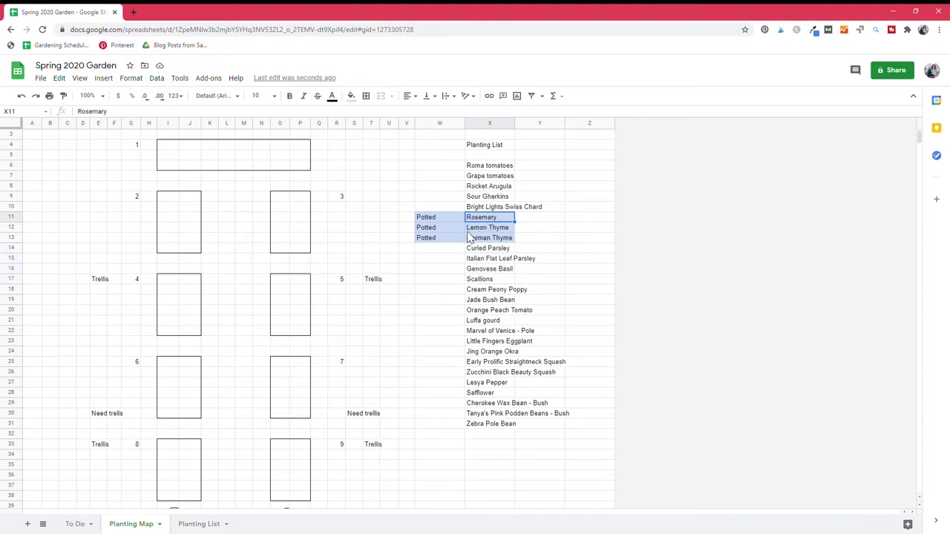
scroll(469, 237, "down", 2)
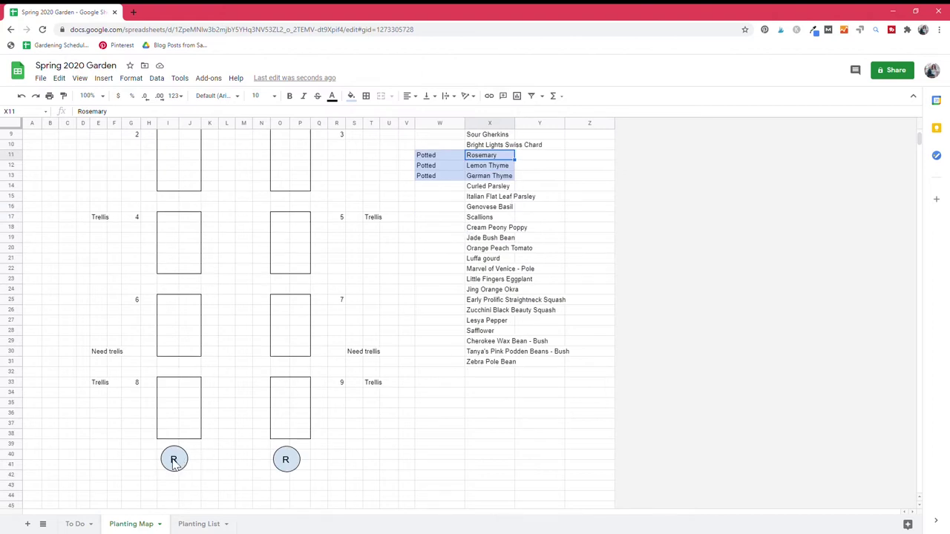
scroll(174, 460, "up", 1)
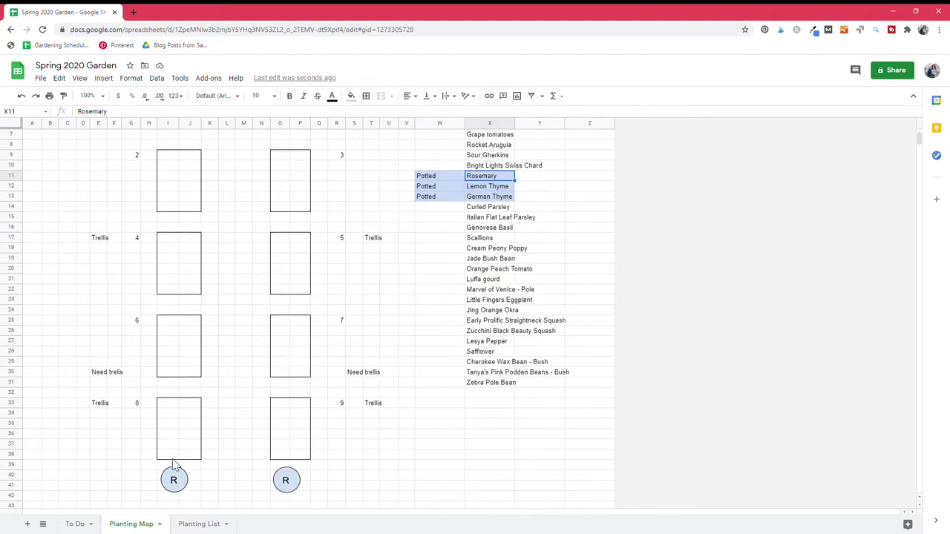
scroll(172, 459, "up", 1)
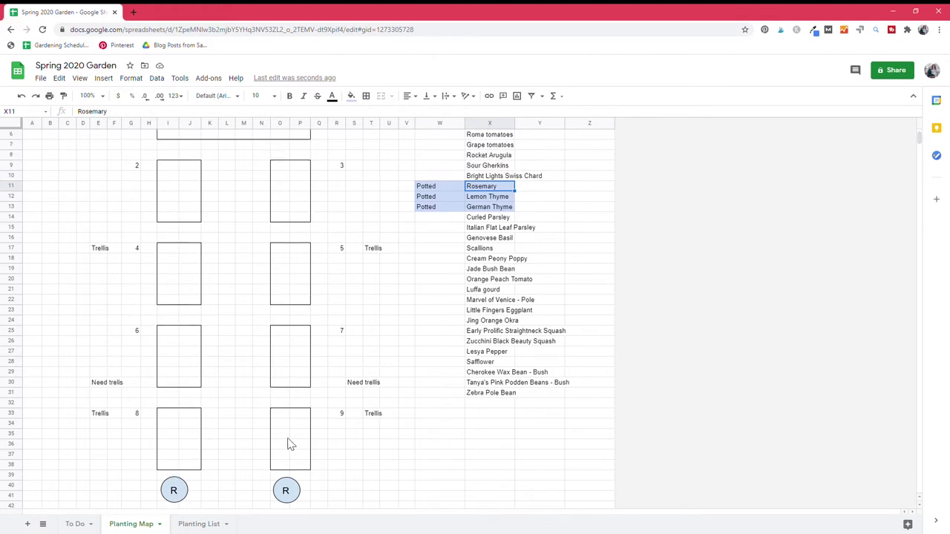
scroll(300, 439, "up", 2)
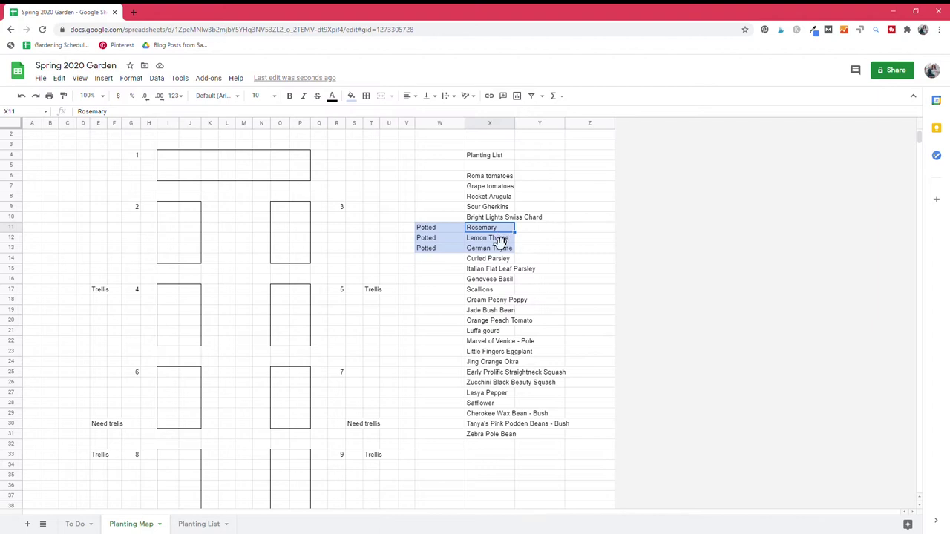
key("Return")
key("Return")
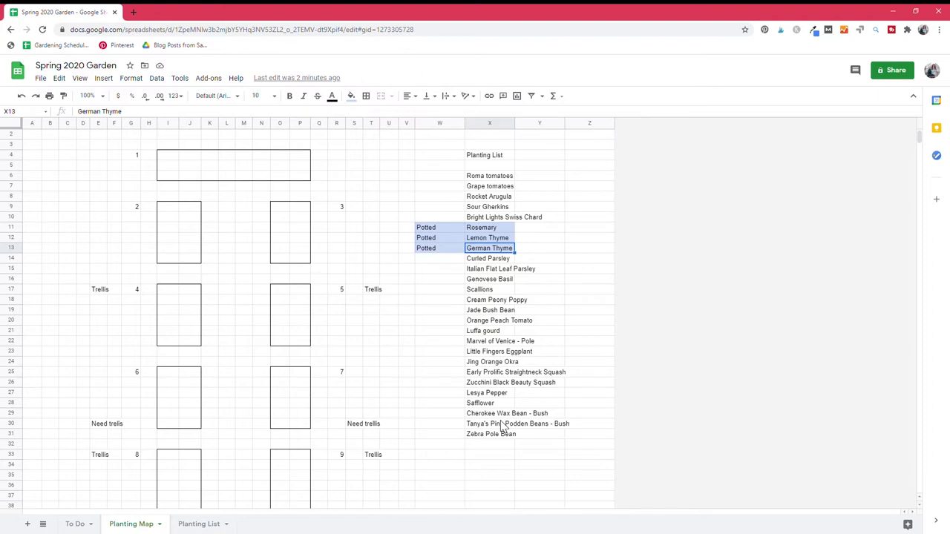
left_click(488, 292, "ctrl")
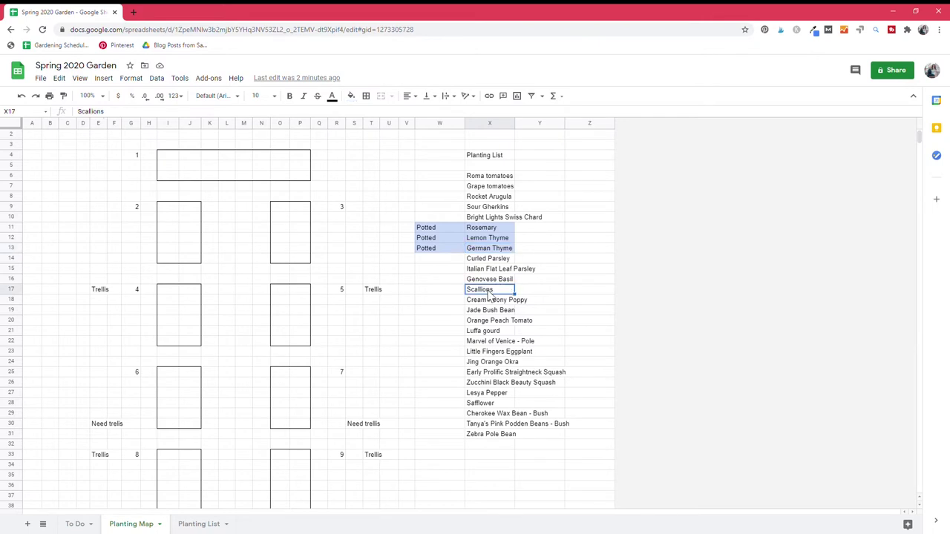
left_click(511, 300, "ctrl")
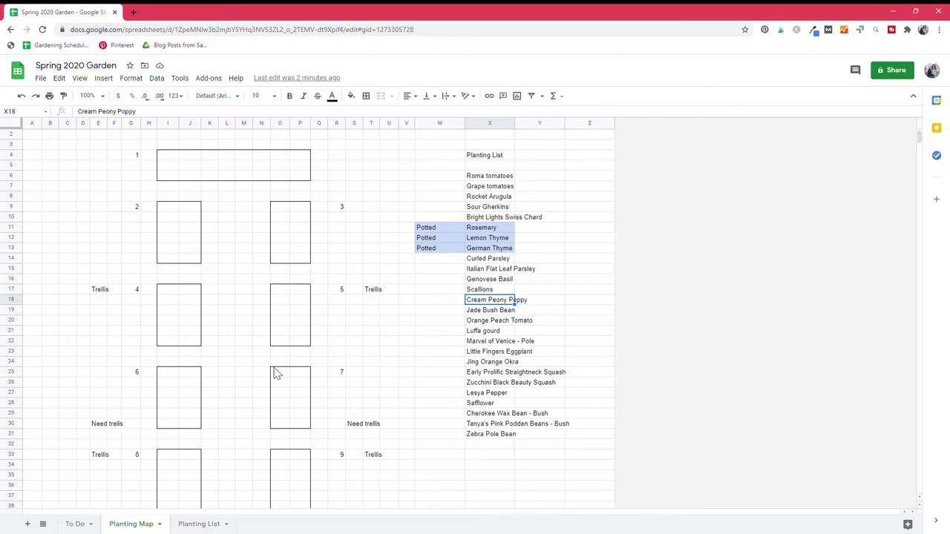
scroll(222, 403, "down", 2)
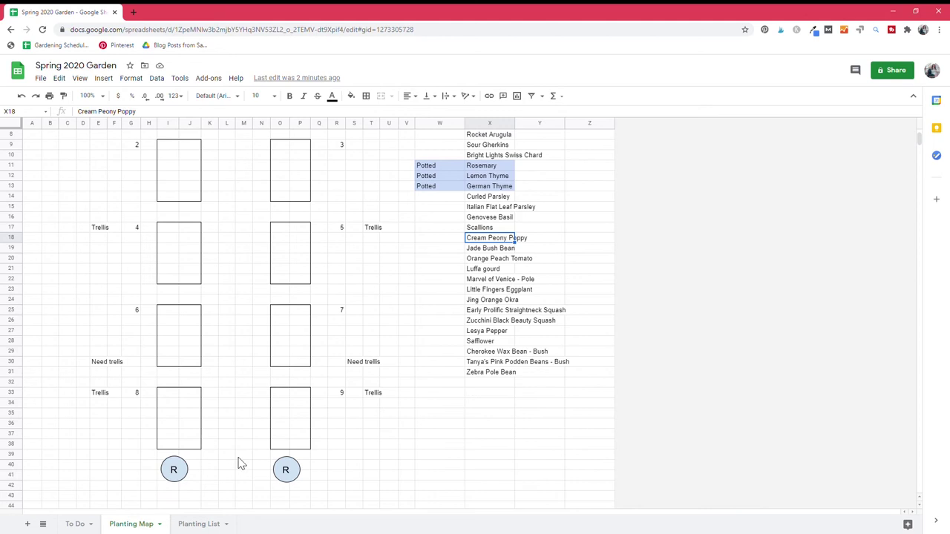
scroll(241, 462, "up", 3)
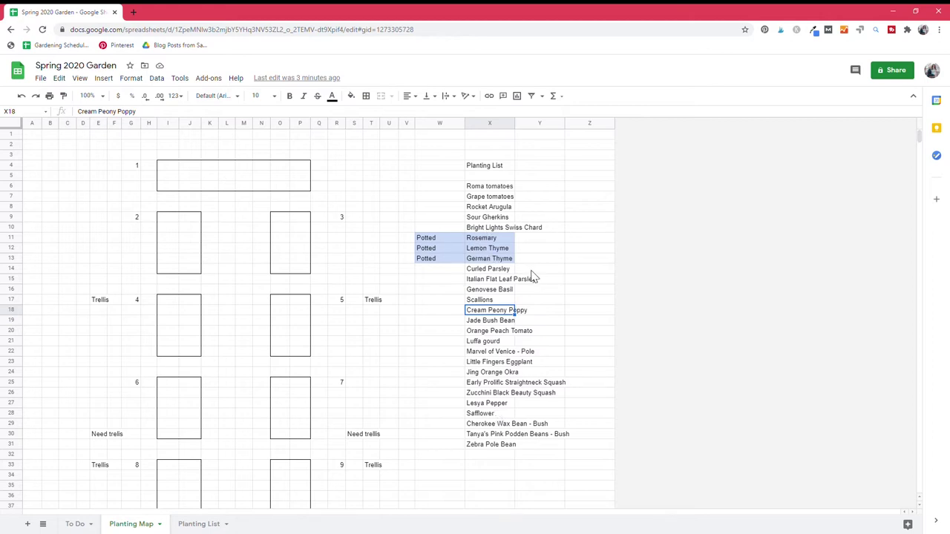
Add the heading Number of plants in W4 and widen column W to fit it
left_click(442, 173)
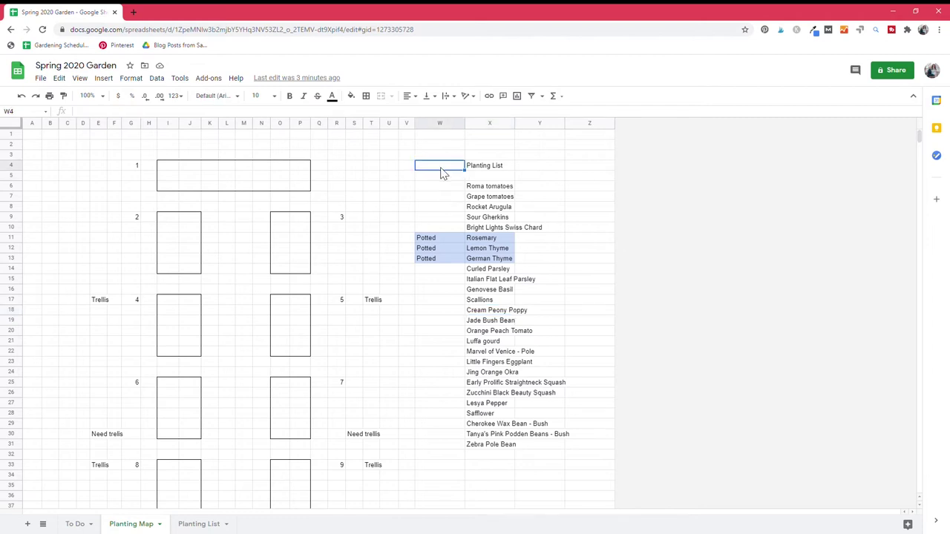
type("Number of plants")
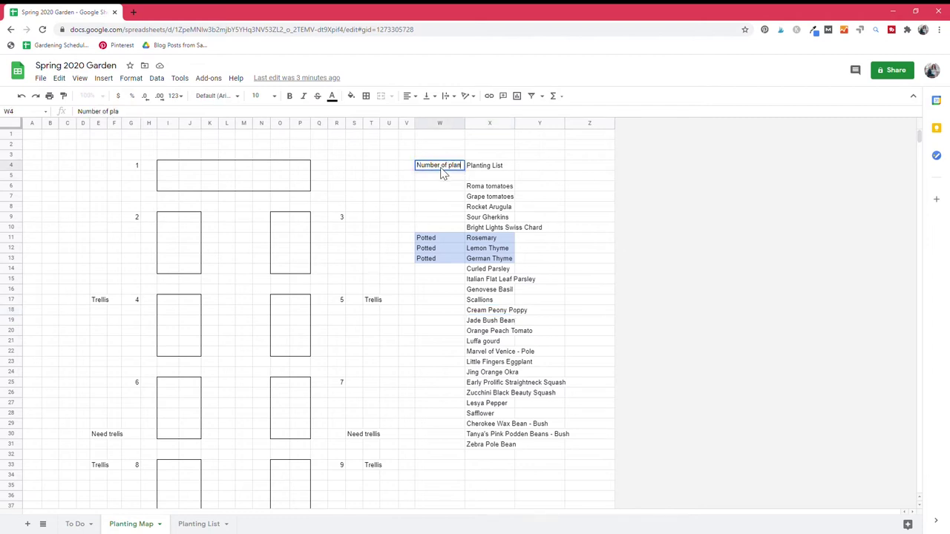
left_click(444, 189)
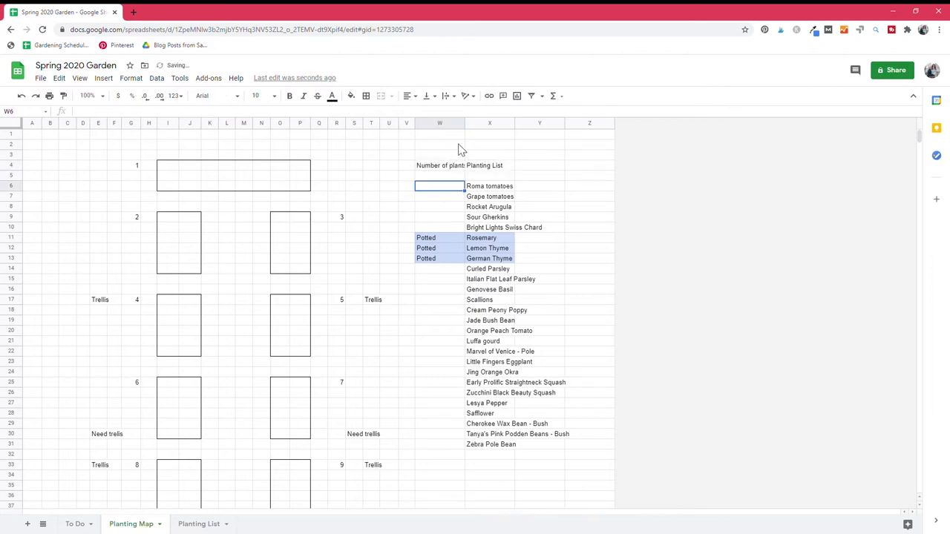
left_click_drag(473, 129, 480, 129)
left_click(458, 208)
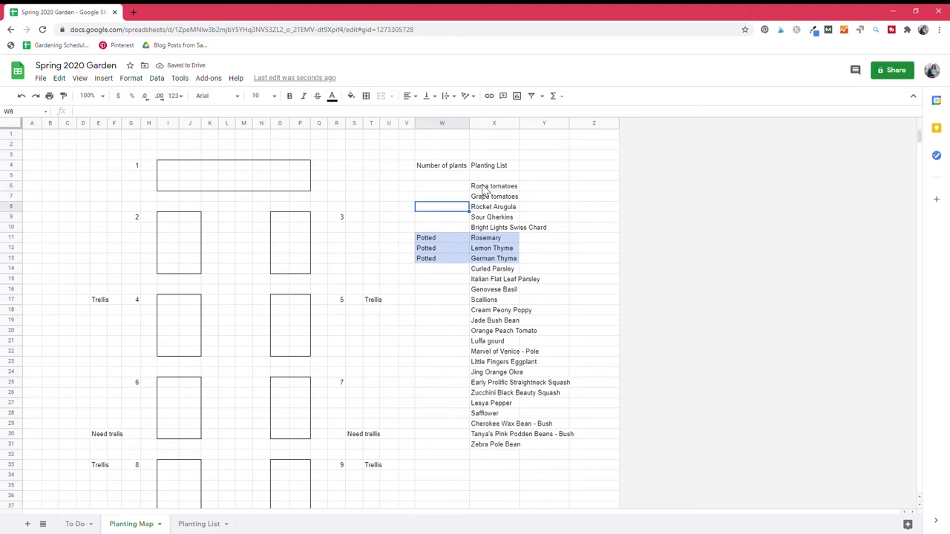
Enter 6 as the number of Roma tomatoes in W6
left_click(484, 189)
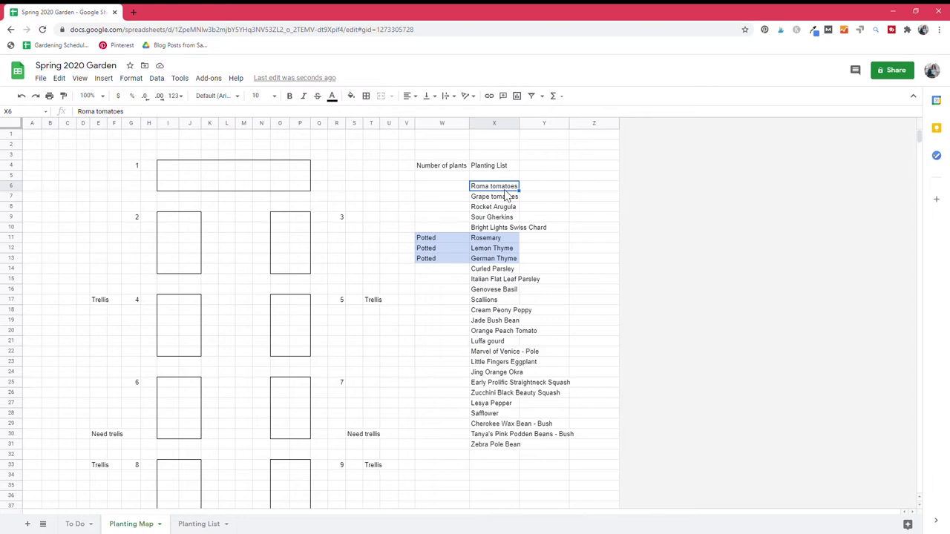
left_click(458, 191)
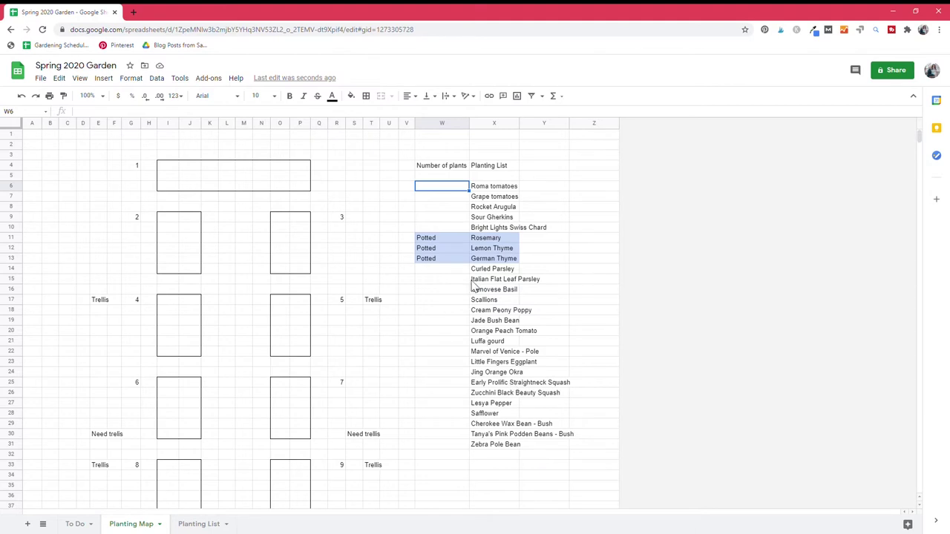
type("6")
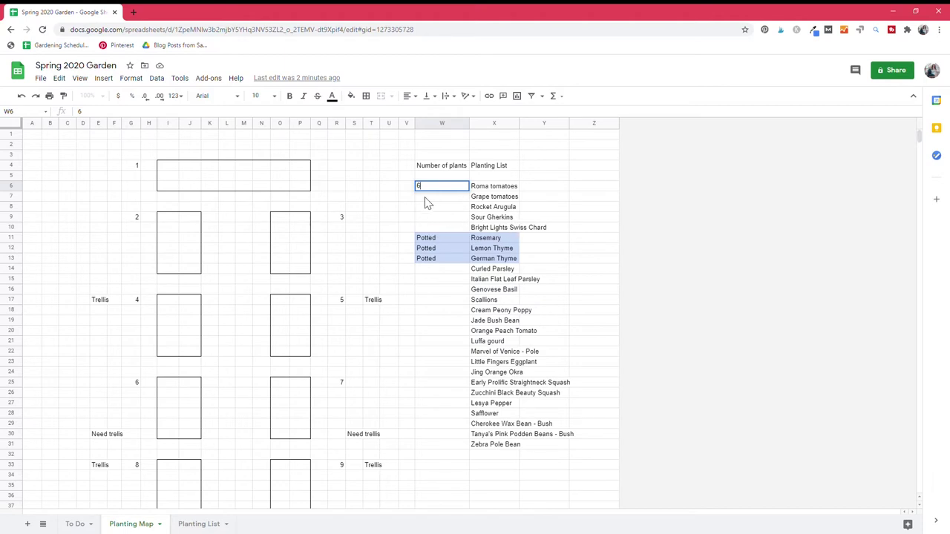
key("Return")
key("Tab")
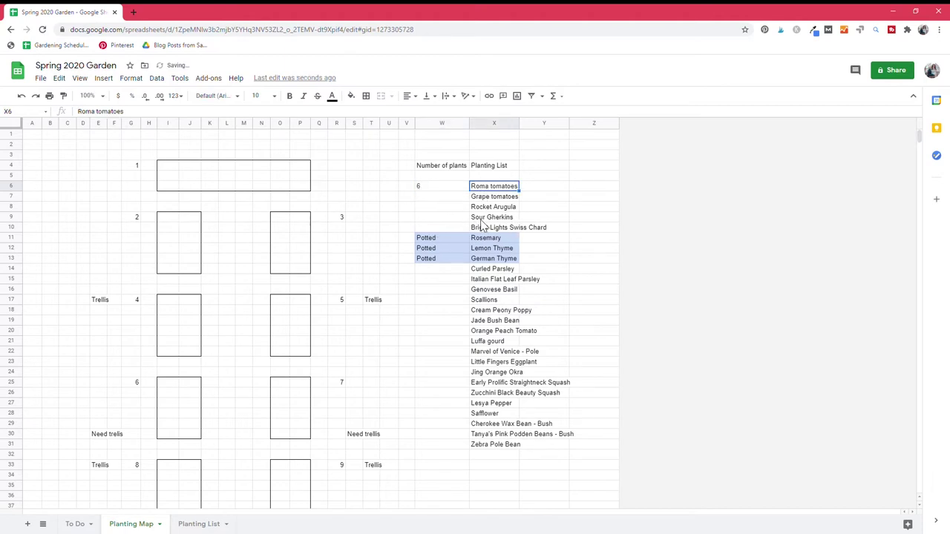
Mark Roma tomatoes in bed 2 by entering RT in I10 and filling it across I10:J11
scroll(399, 279, "down", 1)
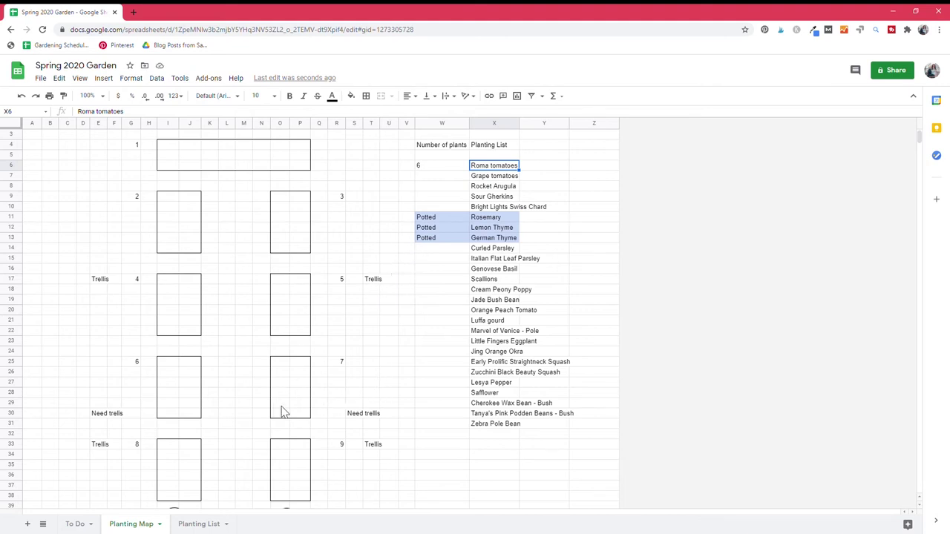
scroll(269, 405, "down", 1)
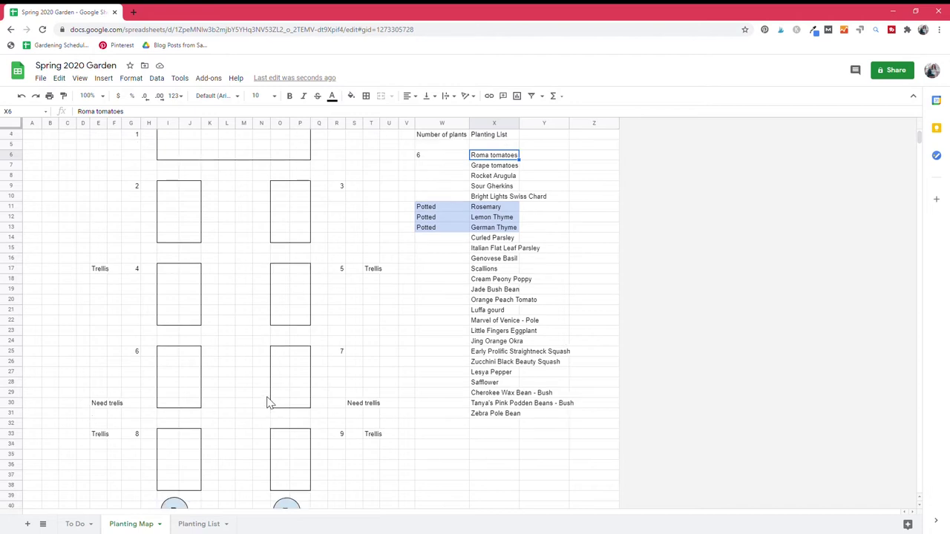
left_click(176, 368)
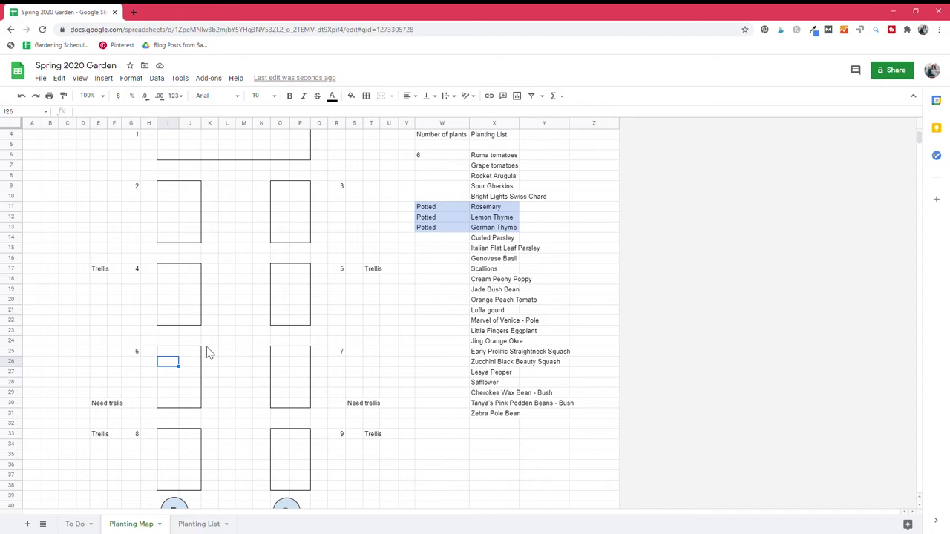
left_click(172, 208)
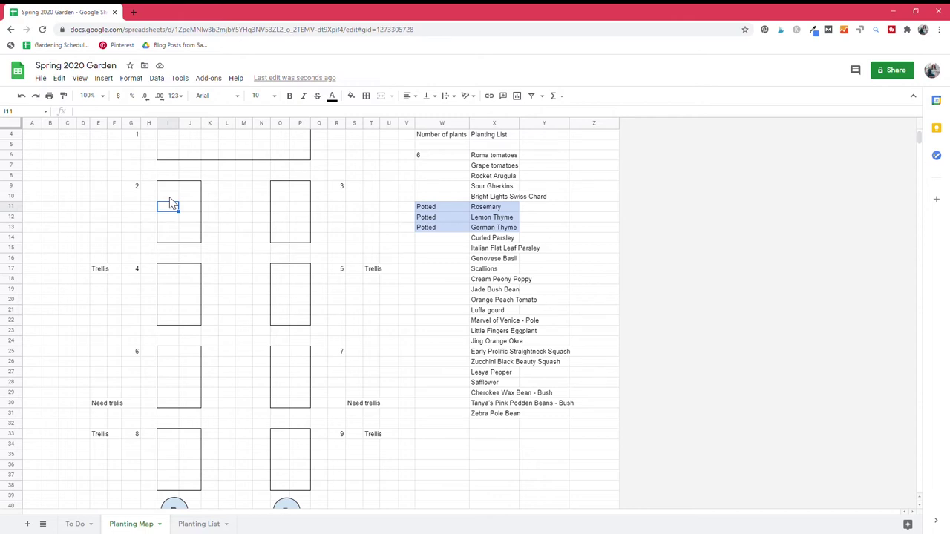
left_click(169, 198)
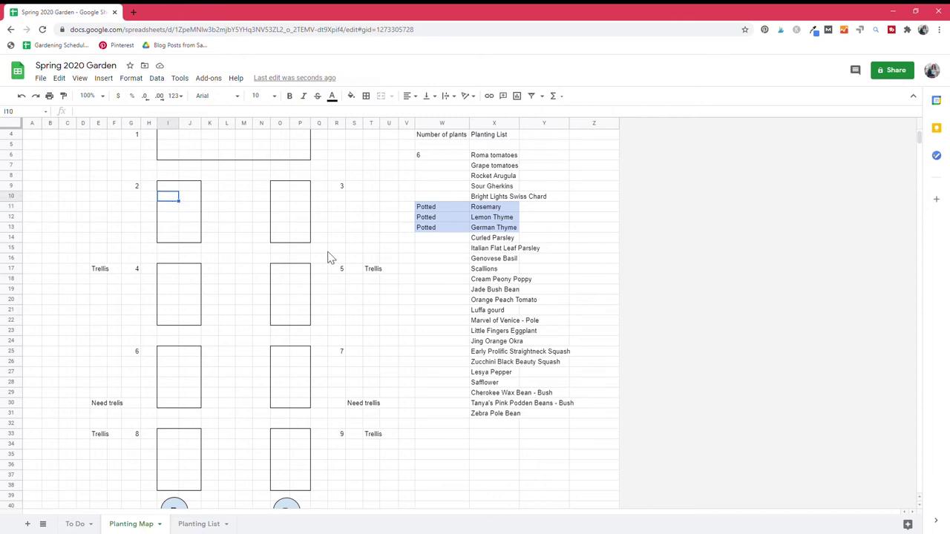
type("RT")
left_click(170, 202)
key("ctrl+c")
key("shift+Right")
key("ctrl+v")
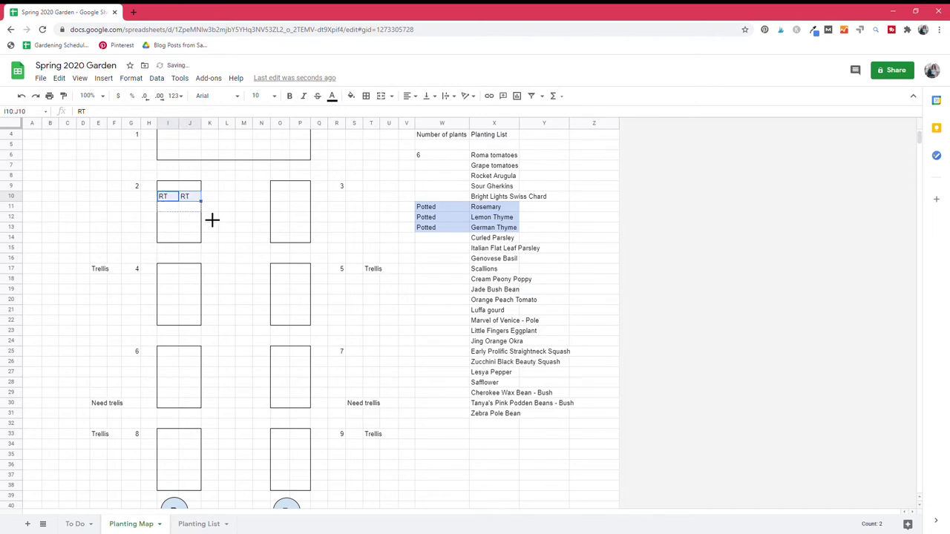
key("shift+Down")
key("ctrl+v")
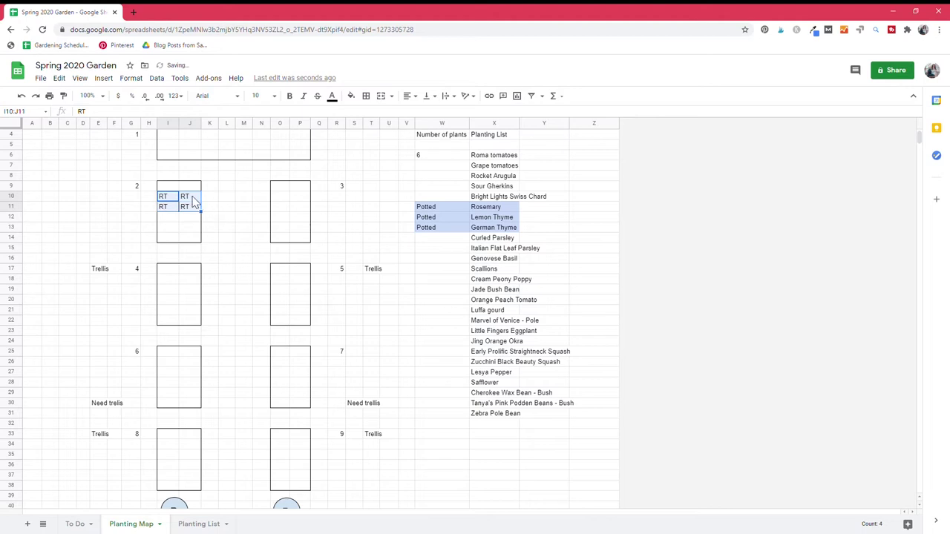
Extend the RT markers from I10:J10 up into the first row of bed 2, cells I9:J9
left_click(191, 197)
key("shift+Left")
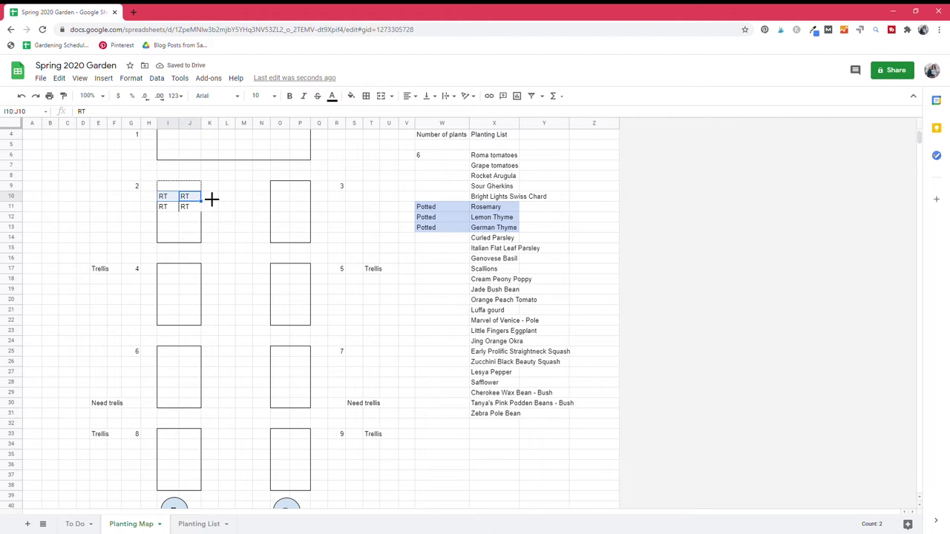
key("shift+Up")
key("ctrl+v")
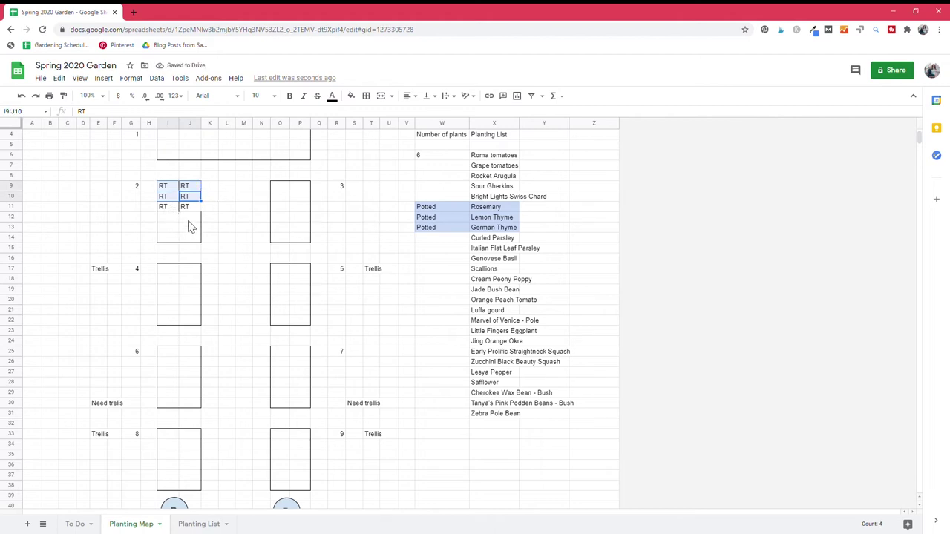
left_click(210, 186)
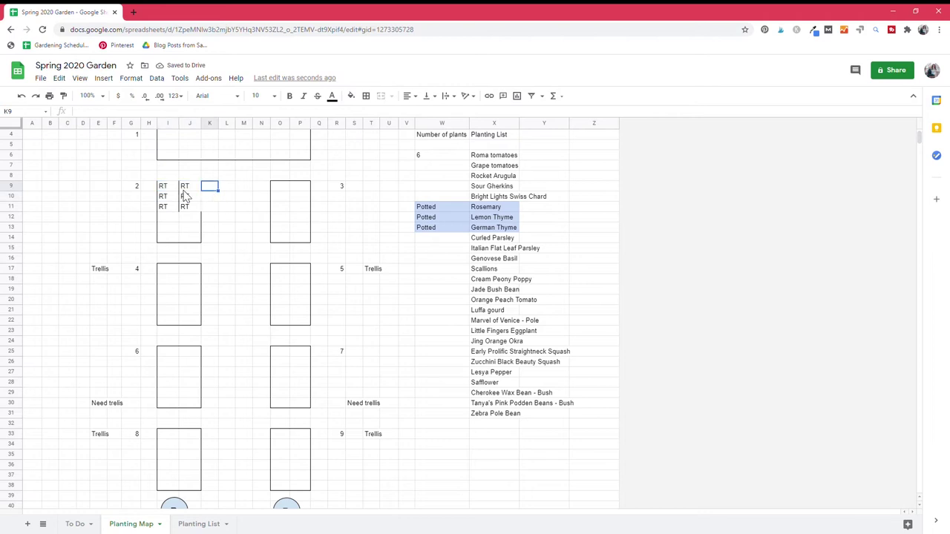
Reapply the outer border around all of bed 2, cells I9:J14
left_click(454, 158)
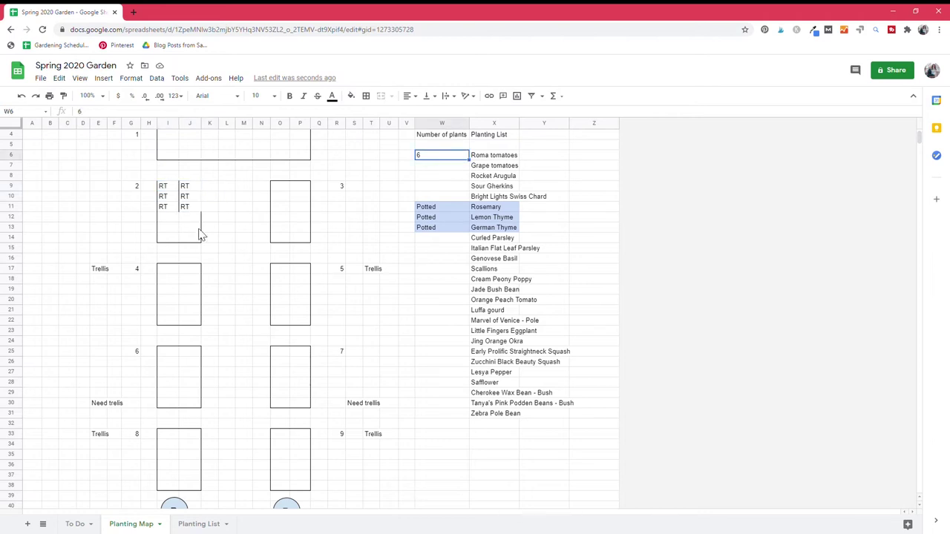
left_click(174, 190)
left_click_drag(176, 191, 195, 240)
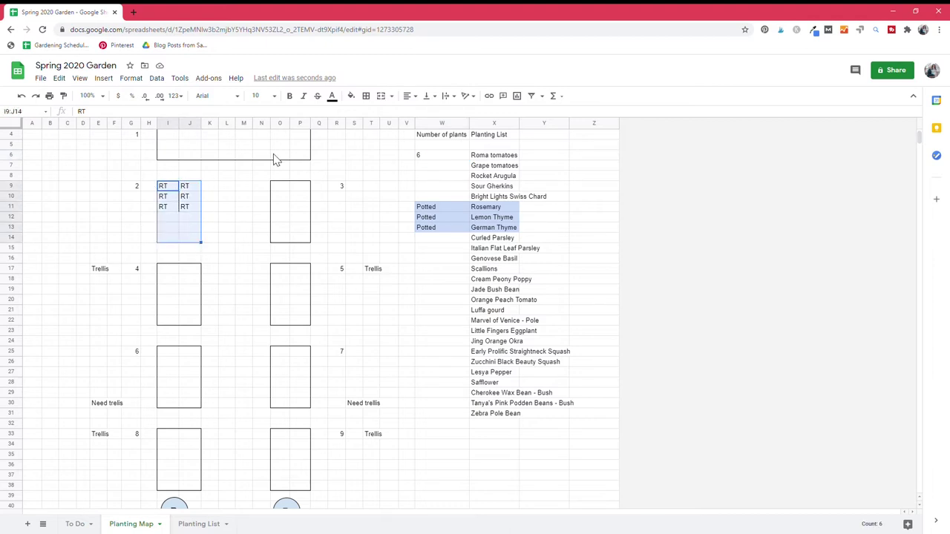
left_click(368, 96)
left_click(425, 116)
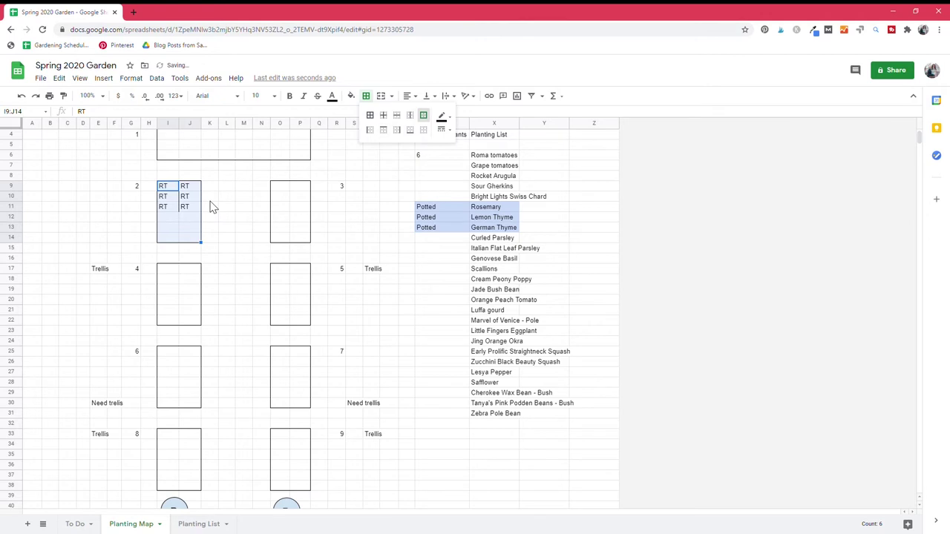
left_click(174, 191)
left_click_drag(174, 192, 177, 214)
left_click(177, 213)
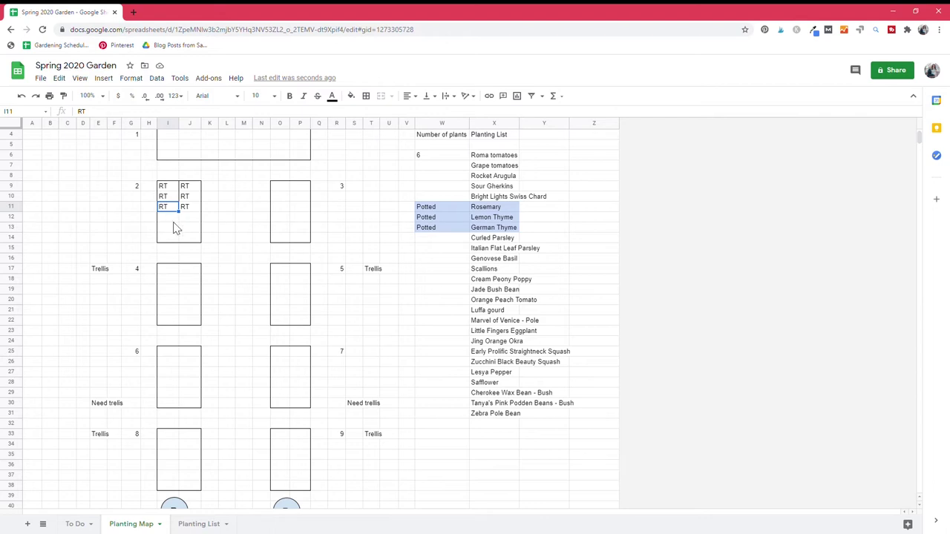
Change the Roma tomatoes quantity entry in W6 to 6 - RT
left_click(447, 159)
double_click(447, 161)
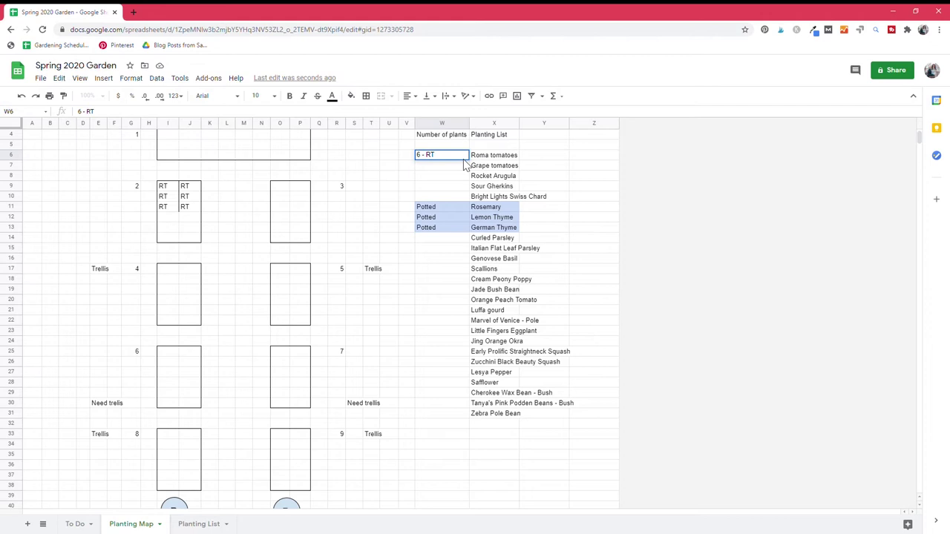
left_click(441, 173)
Fill the Roma tomatoes row, cells W6:X6, with light blue
left_click_drag(450, 157, 485, 159)
left_click(351, 97)
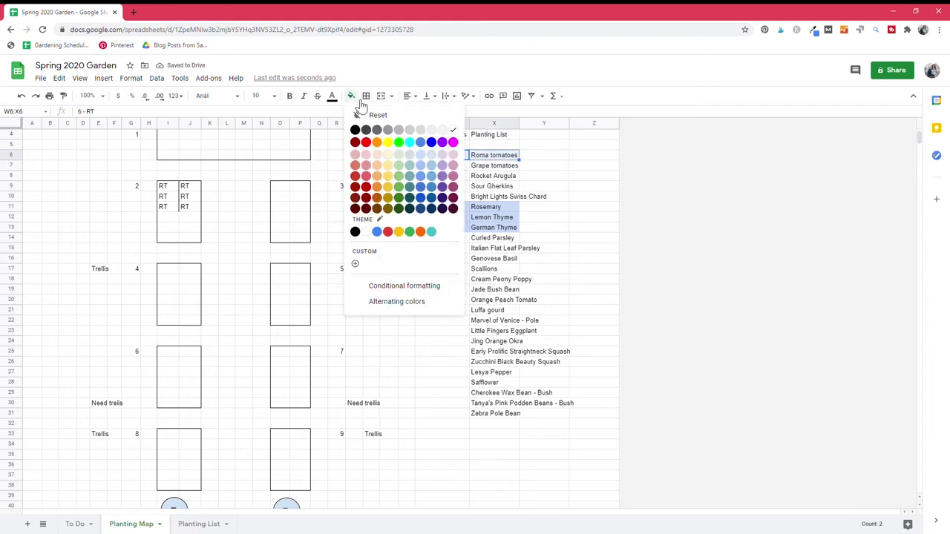
left_click(436, 160)
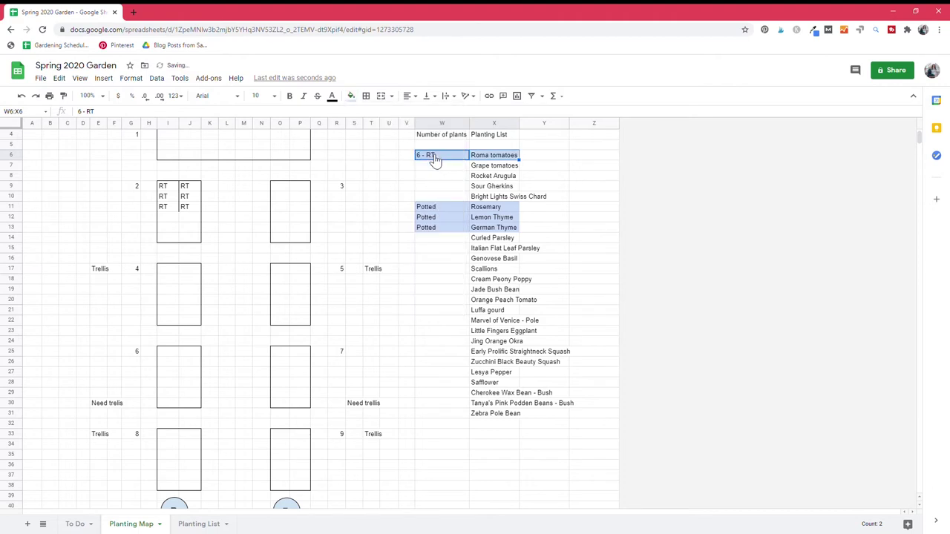
left_click(455, 176)
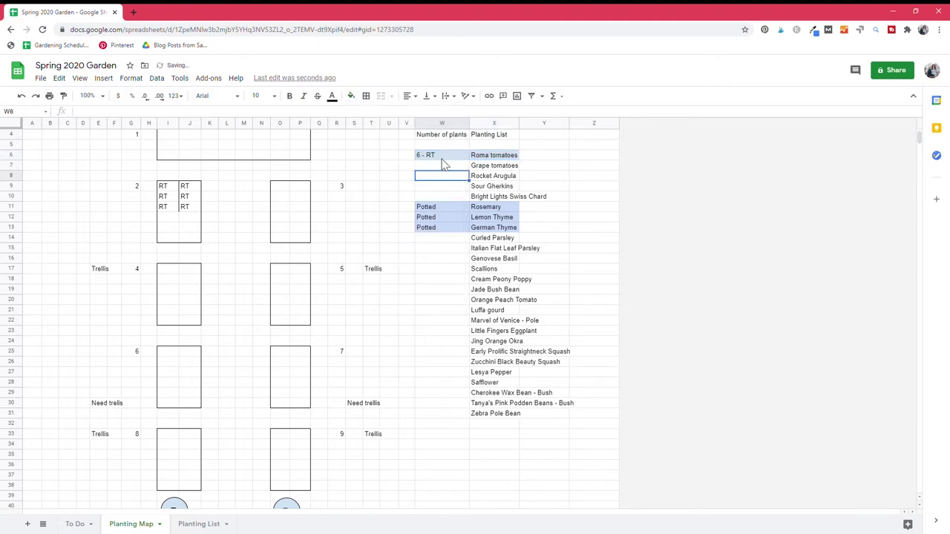
Place Grape tomatoes along the lower edge of bed 8 by entering GT in I38 and J38
left_click(486, 166)
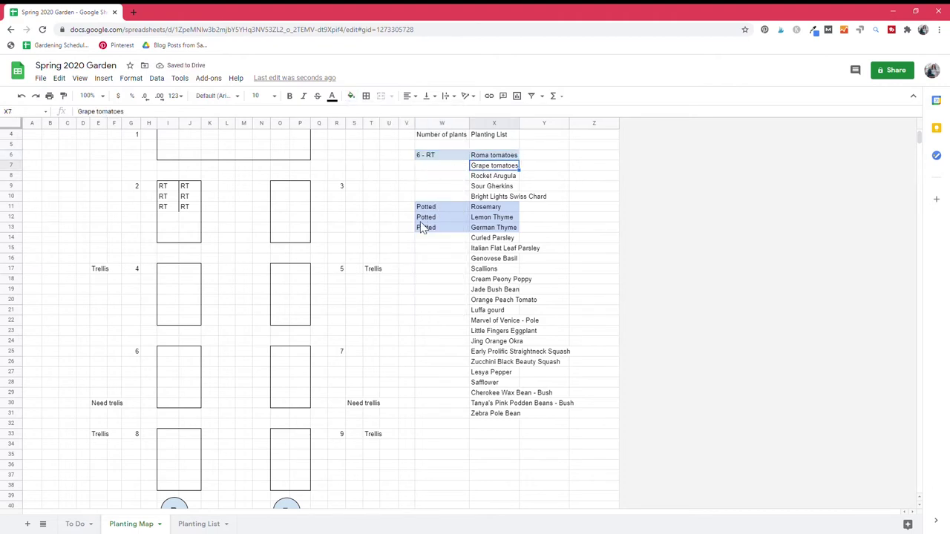
scroll(420, 226, "down", 1)
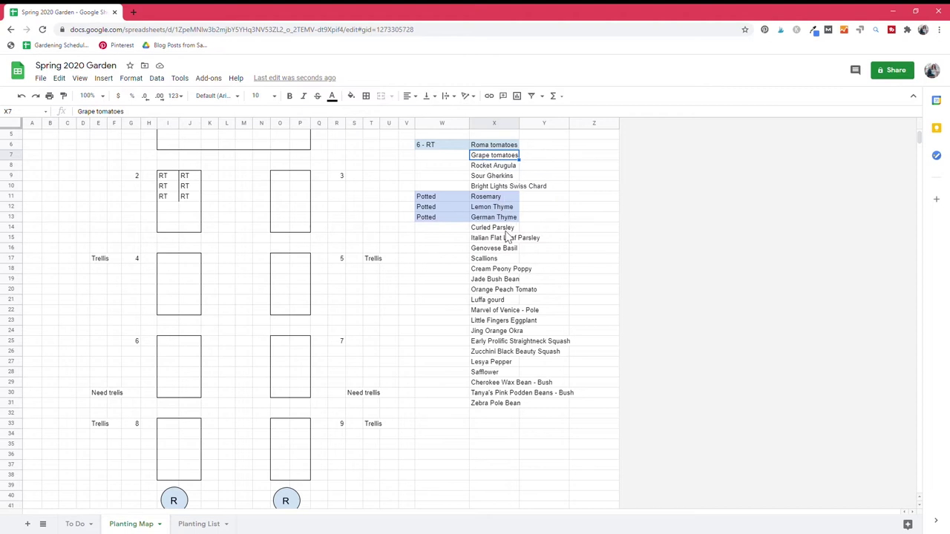
left_click(503, 291)
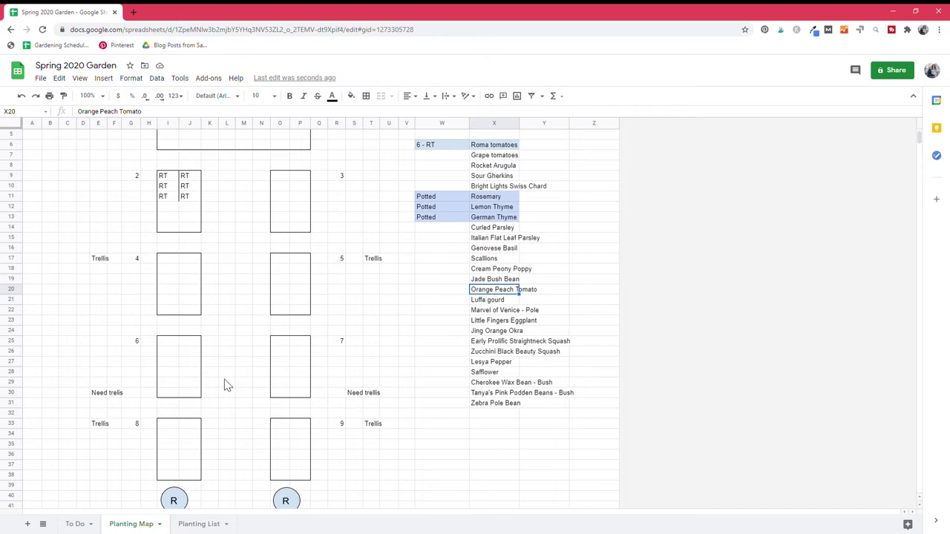
scroll(225, 380, "down", 1)
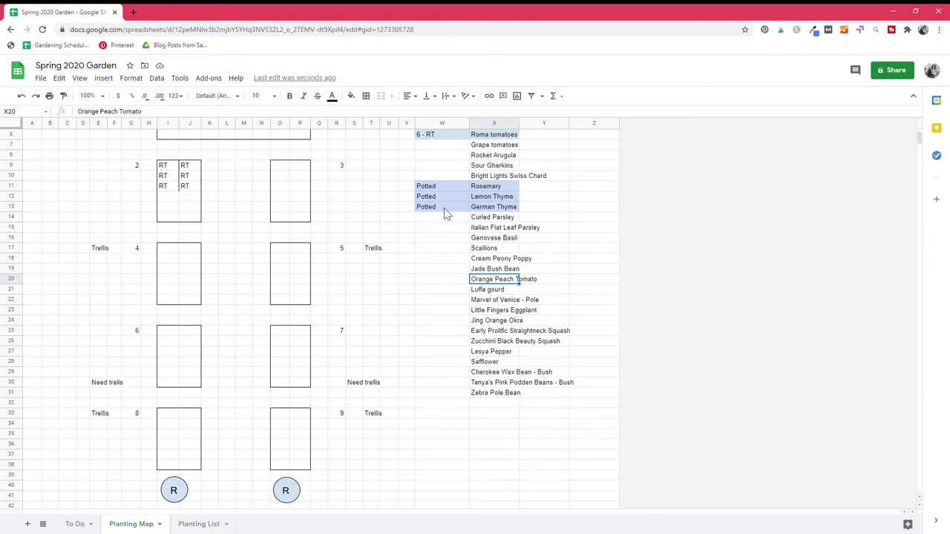
left_click(518, 146)
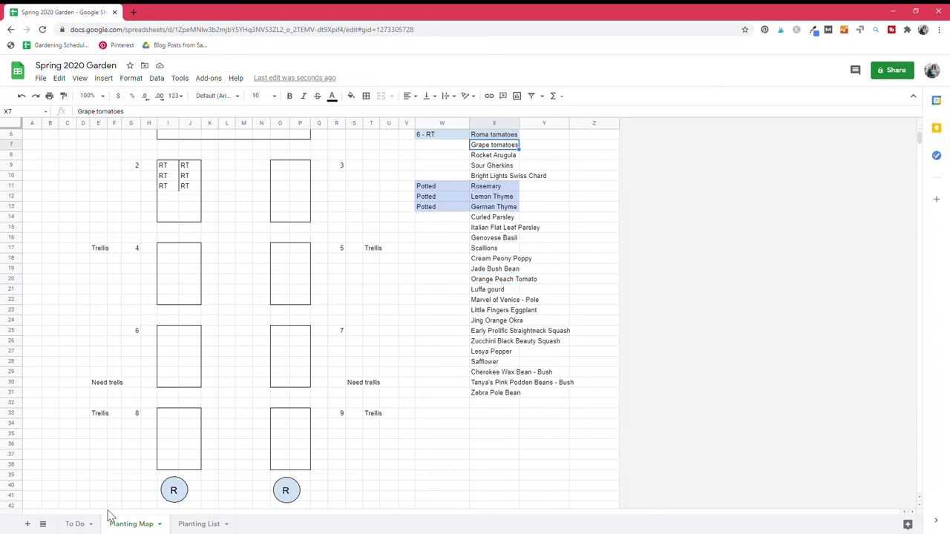
left_click(169, 467)
type("GT")
left_click(191, 467)
type("GT")
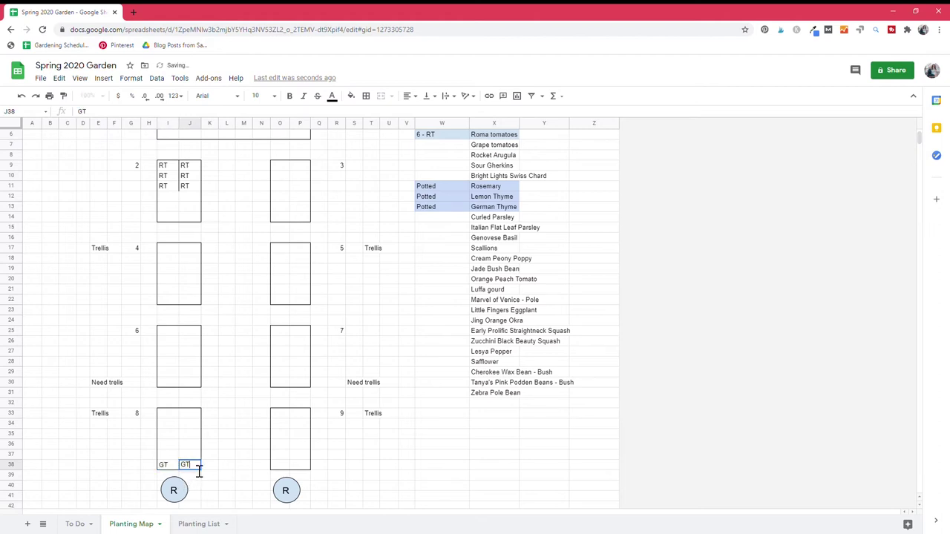
Enter GT in I33 and J33, the two upper corners of bed 8
left_click(170, 417)
type("GT")
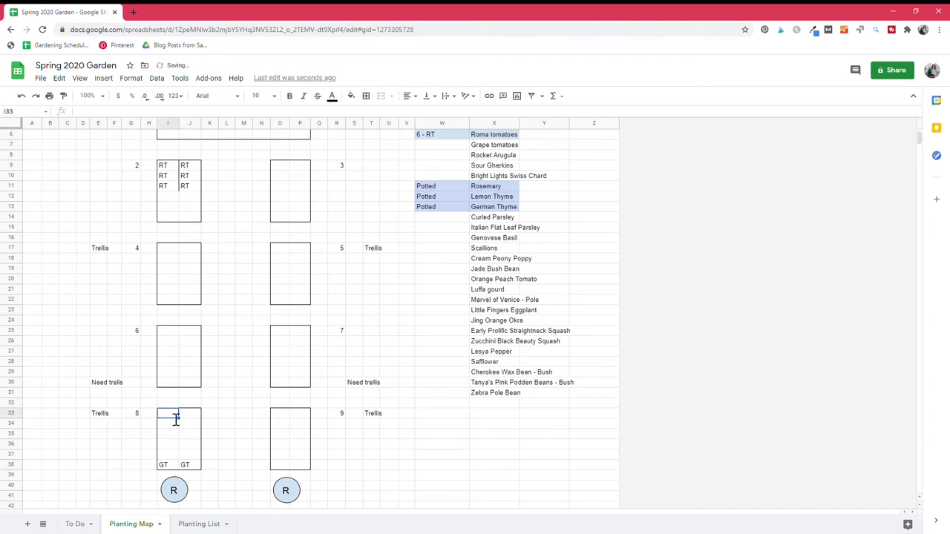
left_click(187, 420)
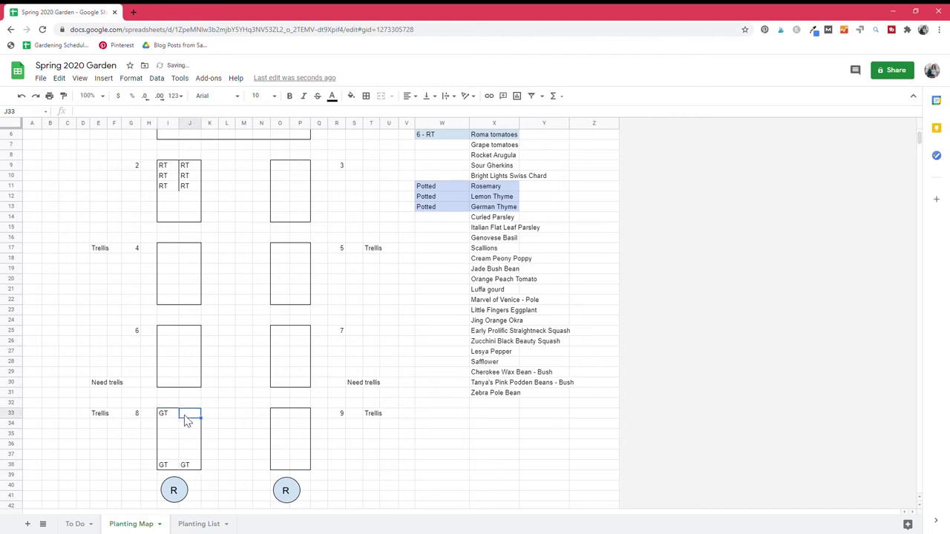
type("GT")
key("BackSpace")
key("Tab")
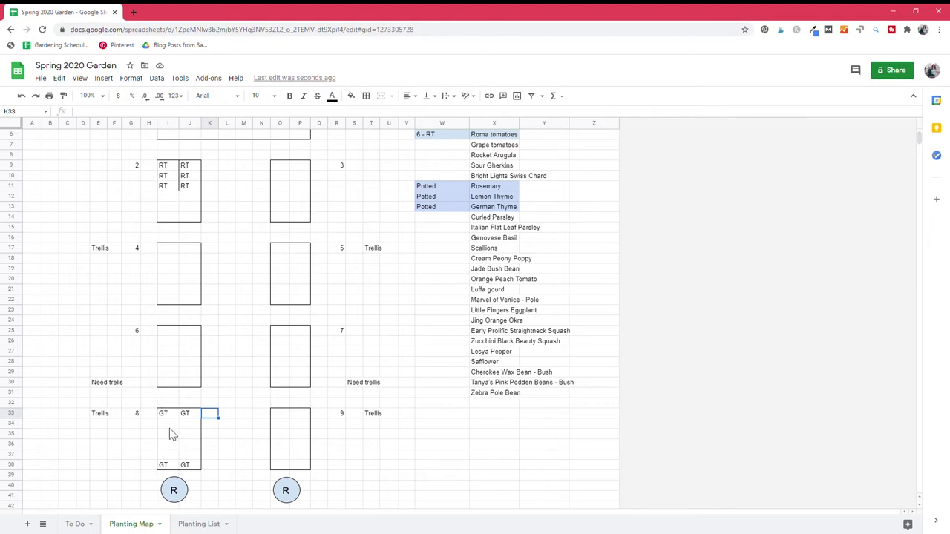
Copy the GT entries of bed 8 into its adjoining inner rows, cells I34:J34 and I37:J37
left_click(168, 415)
left_click(182, 416, "shift")
left_click_drag(212, 433, 212, 439)
left_click(199, 468)
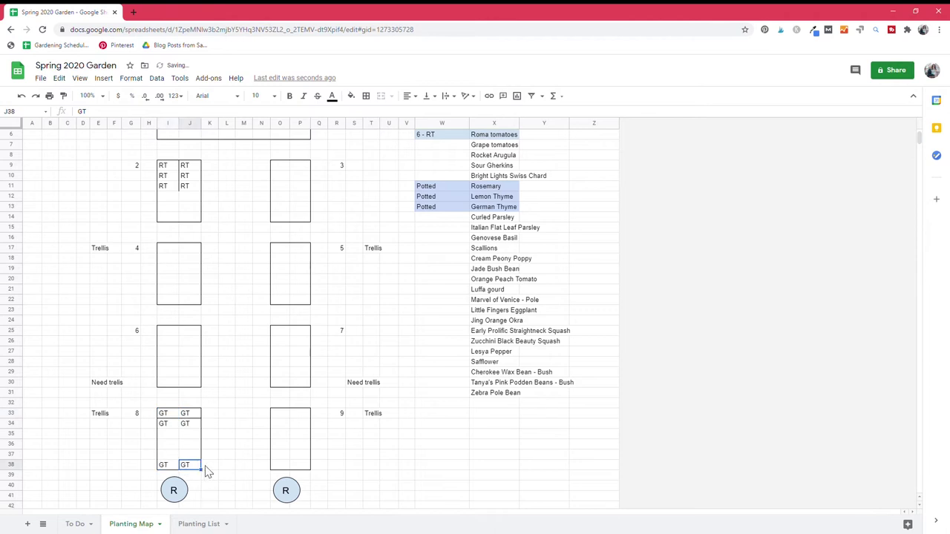
left_click(175, 471)
left_click(196, 470, "shift")
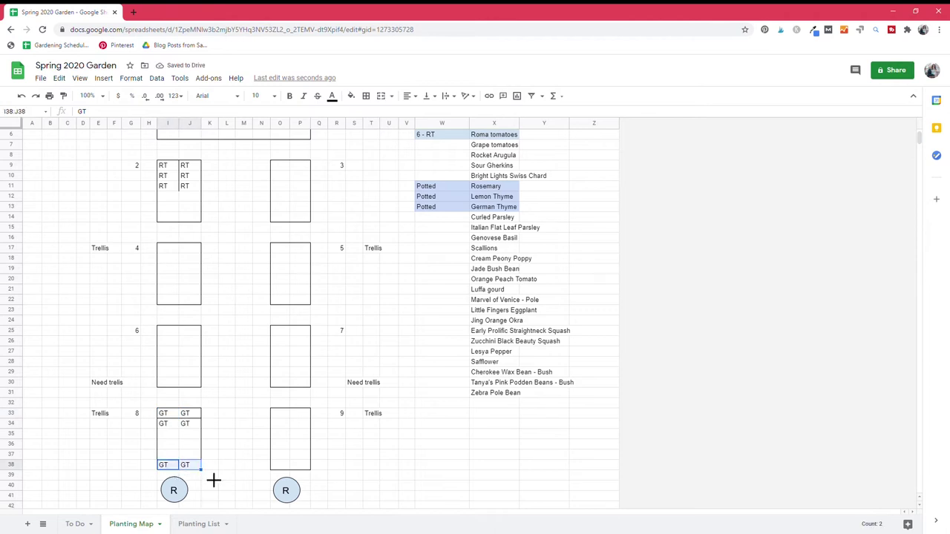
left_click_drag(200, 470, 206, 456)
left_click(227, 455)
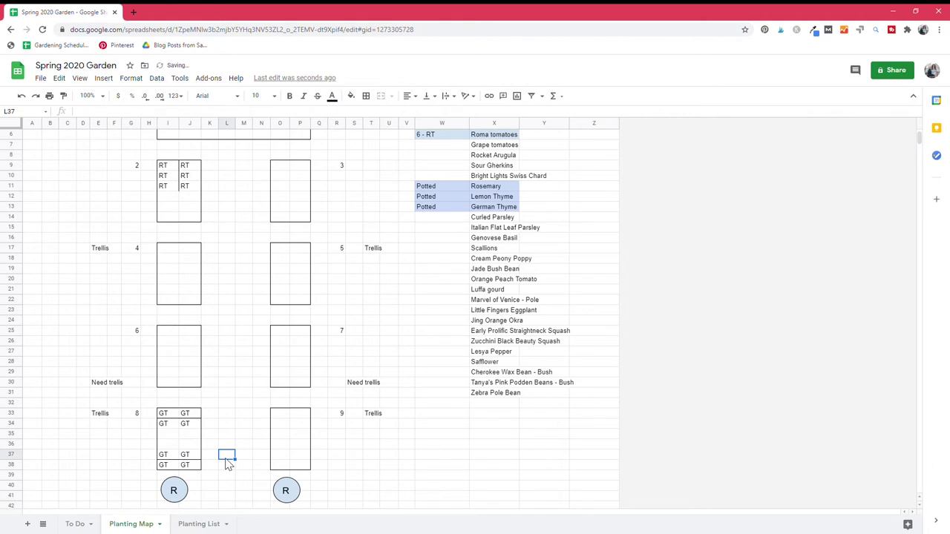
left_click(171, 417)
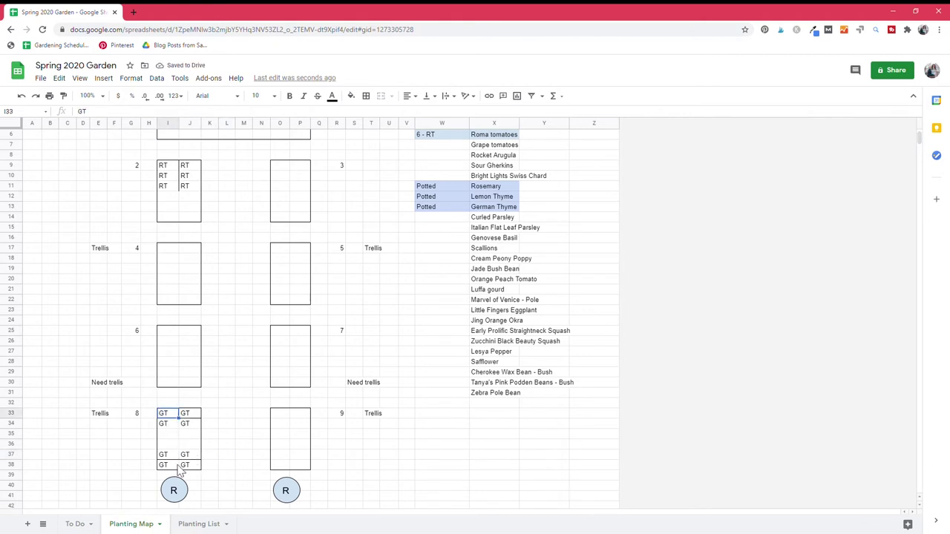
left_click_drag(167, 434, 191, 450)
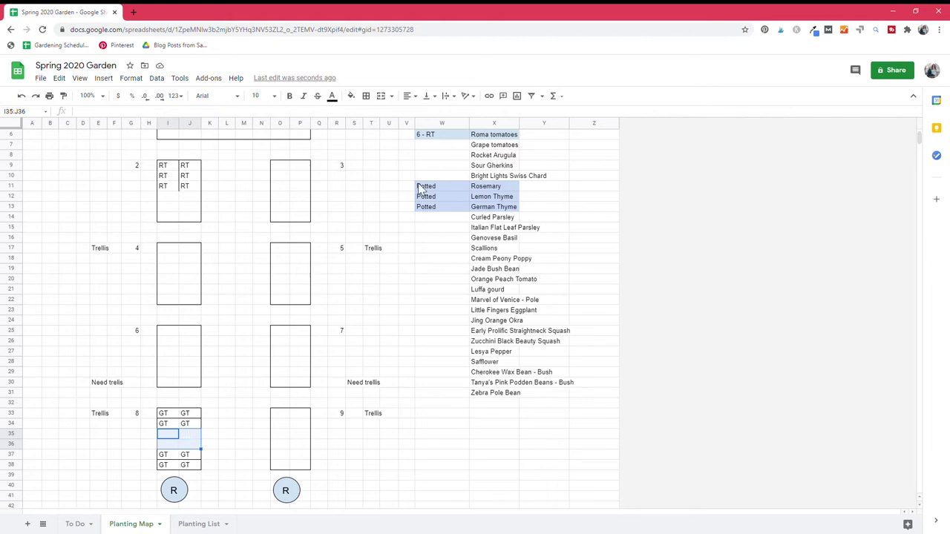
Enter 8 - GT in W7 as the Grape tomatoes quantity and fill W7:X7 with light blue
left_click(433, 146)
type("8")
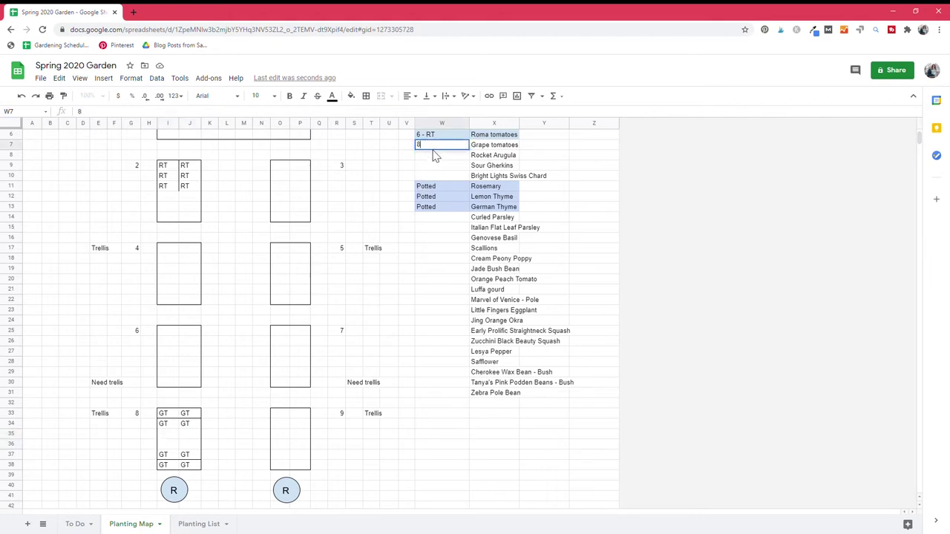
type(" - GT")
left_click(481, 149, "shift")
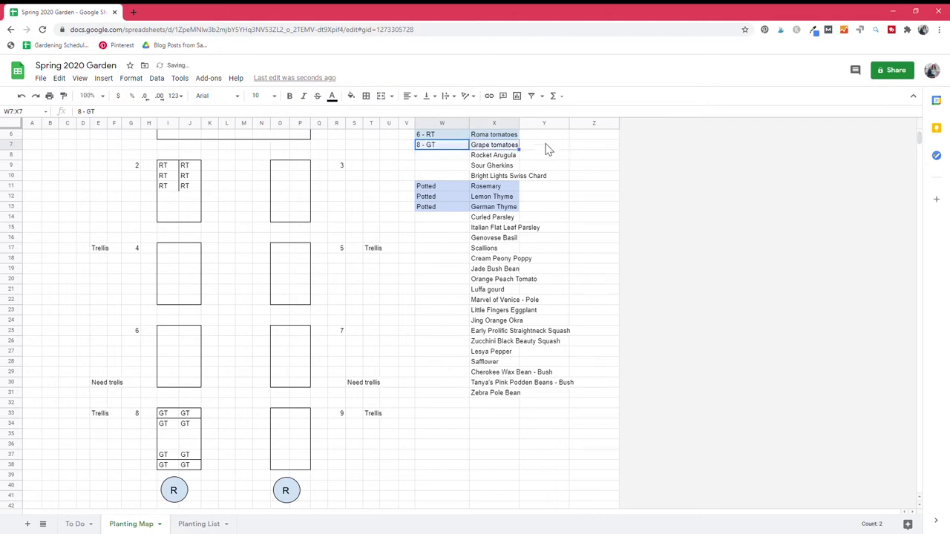
left_click(351, 96)
left_click(438, 160)
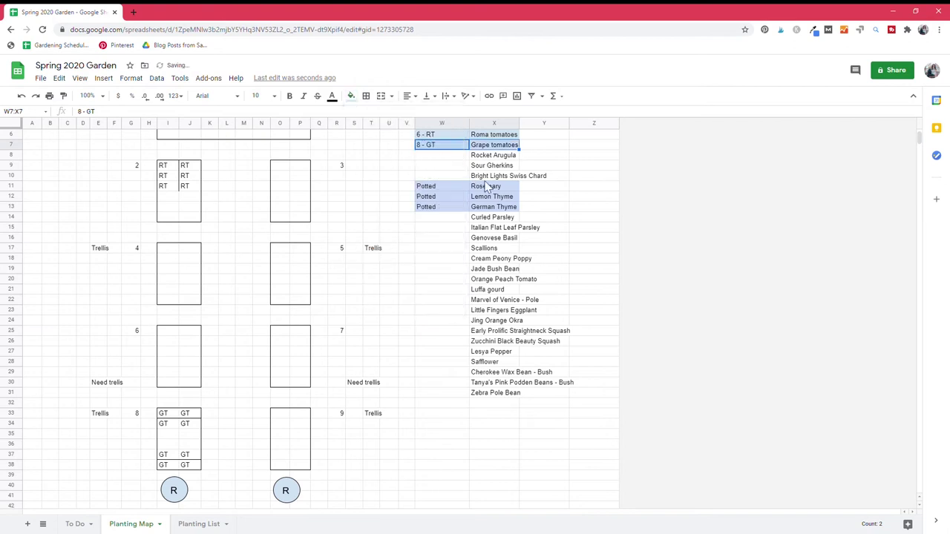
left_click(494, 178)
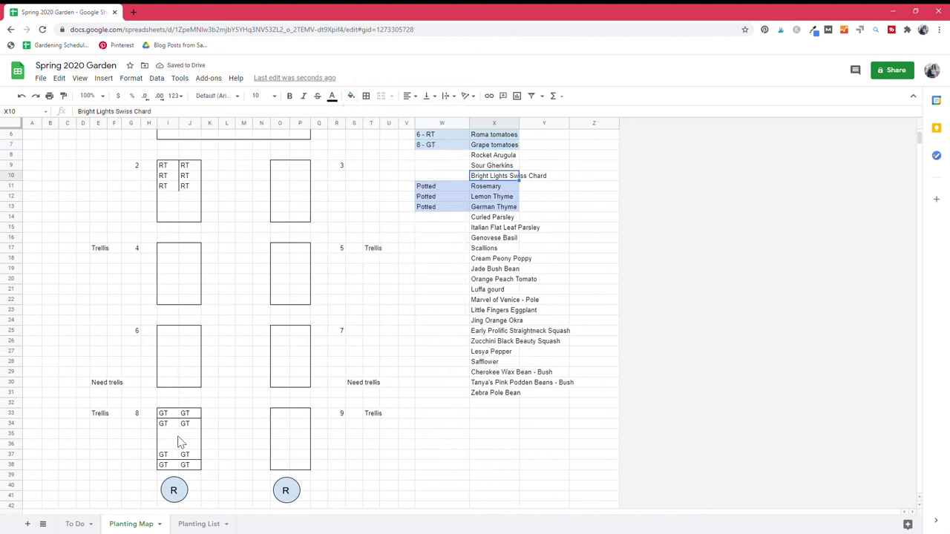
Place Orange Peach tomatoes in the upper part of bed 7 by entering OP in O25 and filling it across O25:P26
left_click(484, 281)
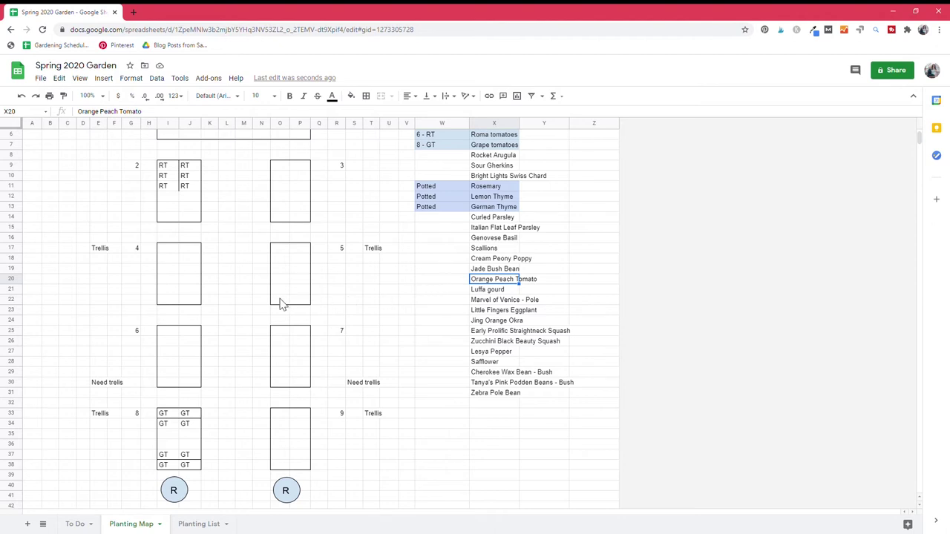
left_click(287, 383)
left_click(299, 384)
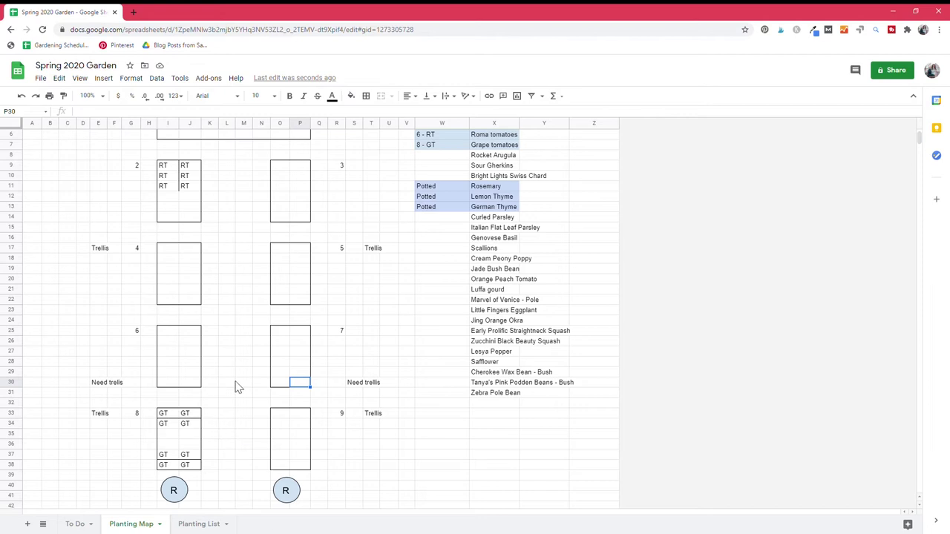
left_click(288, 330)
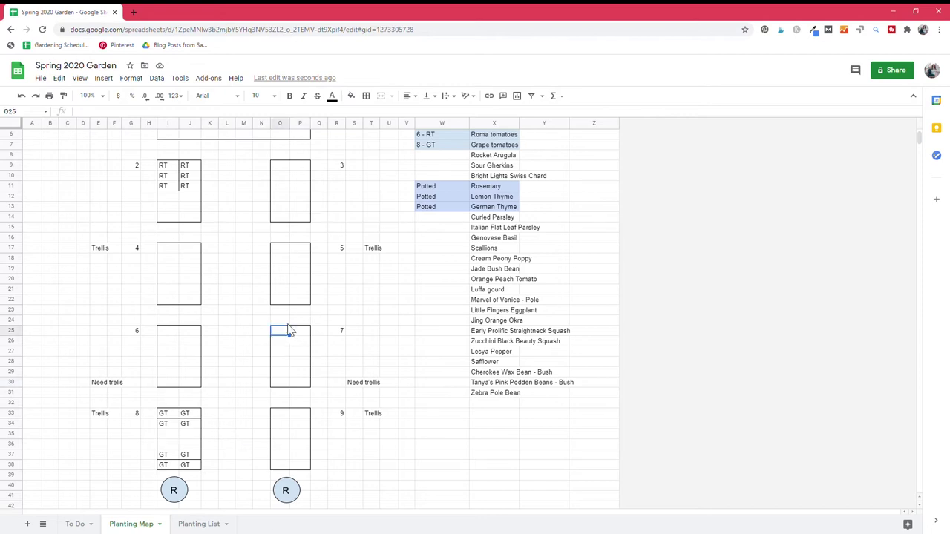
type("OP")
key("Return")
left_click(287, 336)
left_click_drag(290, 335, 319, 351)
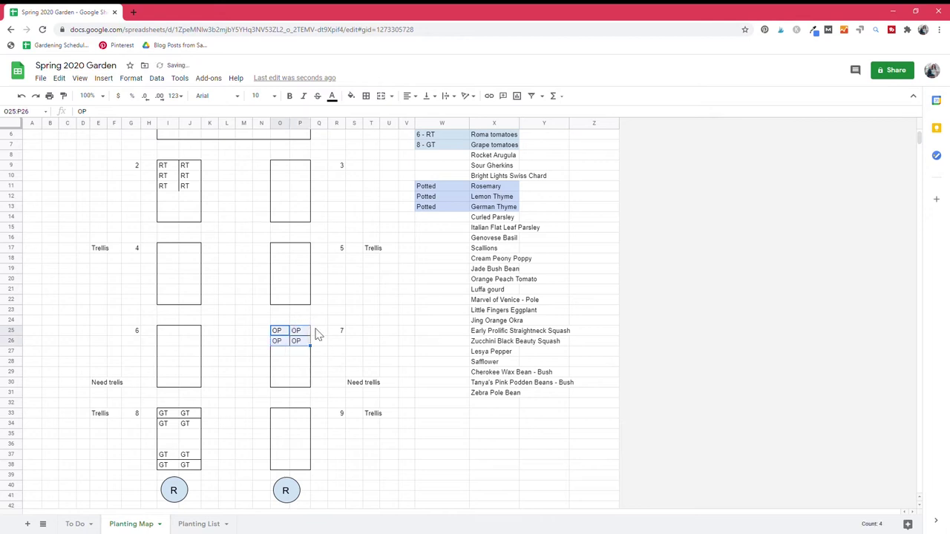
Place Orange Peach tomatoes in the lower part of bed 7 by entering OP in cells O29:P30
left_click(279, 373)
type("OP")
left_click(371, 362)
left_click(288, 375)
left_click_drag(291, 379, 302, 387)
left_click(309, 375)
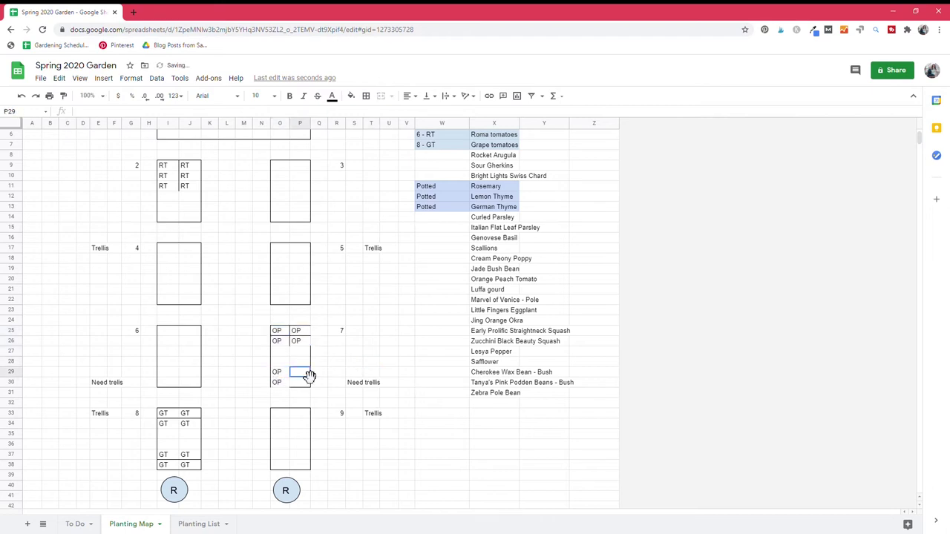
type("OP")
key("Return")
type("OP")
left_click(352, 341)
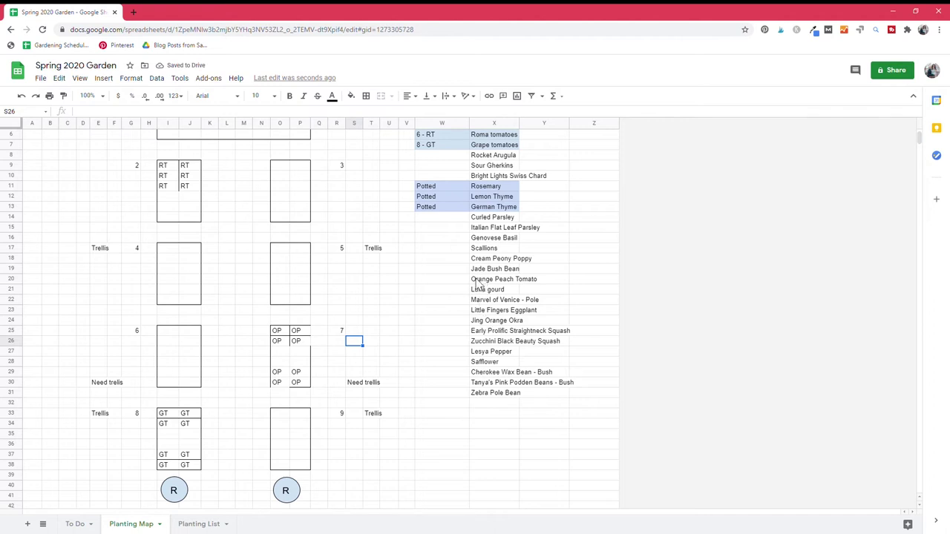
Enter 8 - OP in W20 as the Orange Peach Tomato quantity and fill W20:X20 with light blue
left_click(442, 282)
type("OP -")
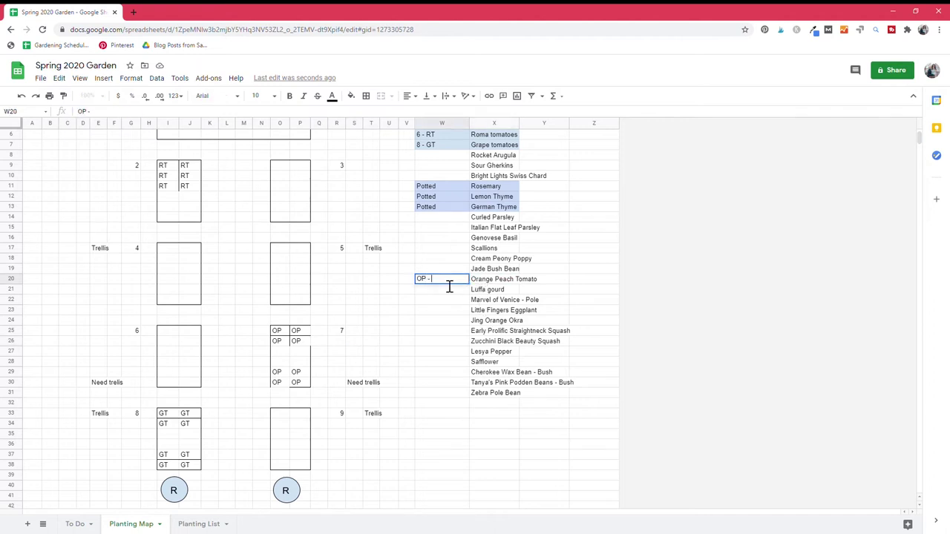
key("BackSpace")
type("8 - OP")
left_click(478, 284, "shift")
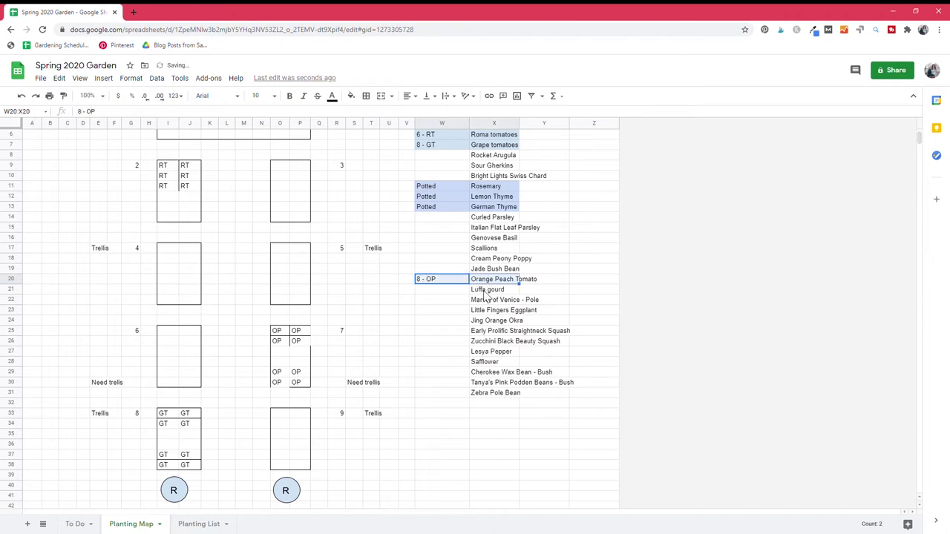
left_click(352, 98)
left_click(435, 159)
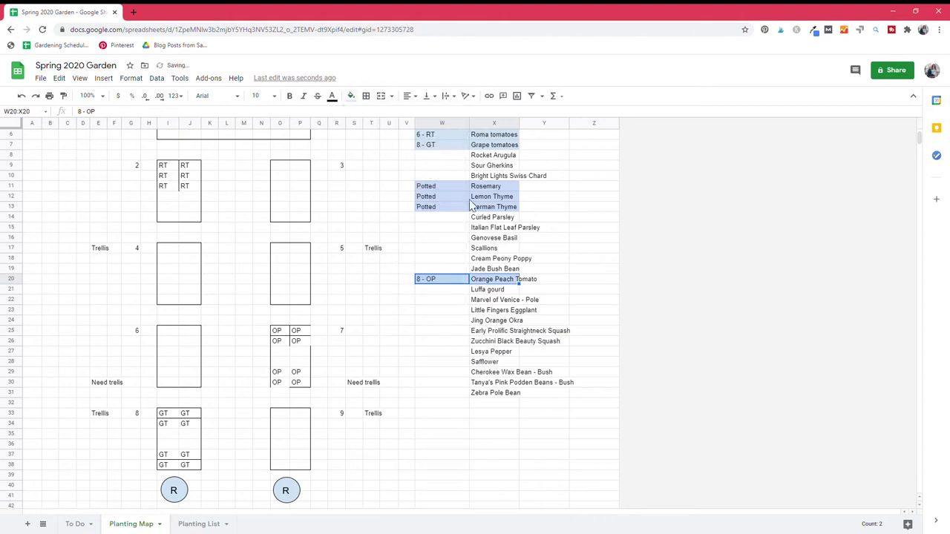
left_click(531, 272)
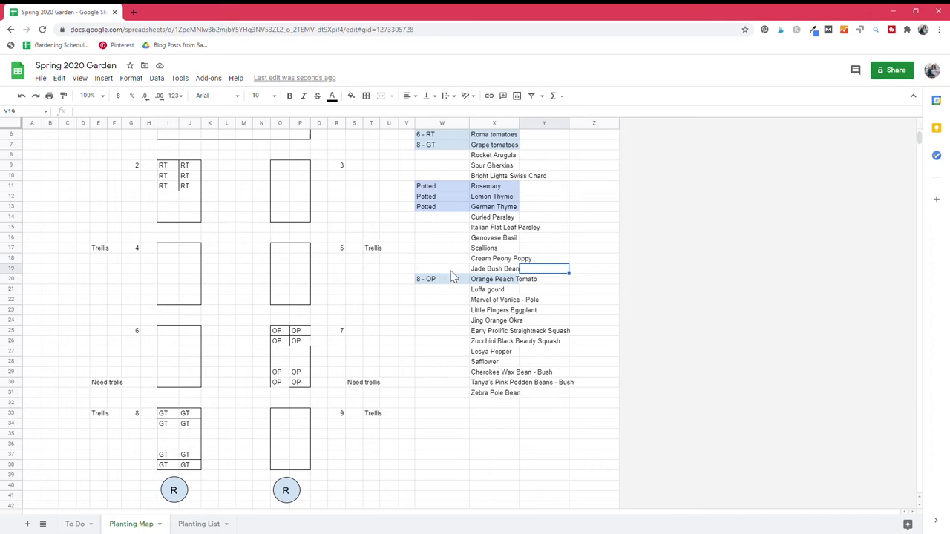
Place Marvel of Venice pole beans in bed 6 by entering MV in cells I25:J26 and I29:J30
left_click(495, 394)
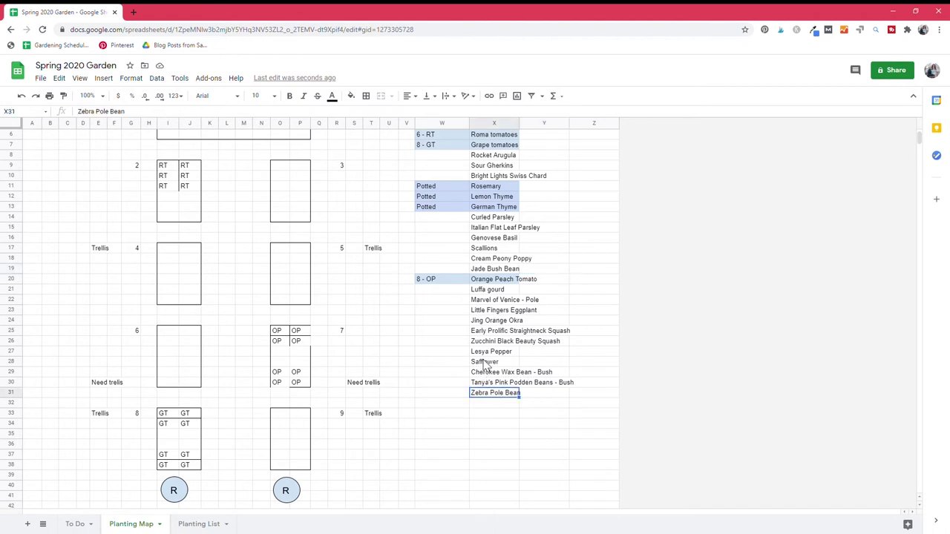
left_click(484, 364, "shift")
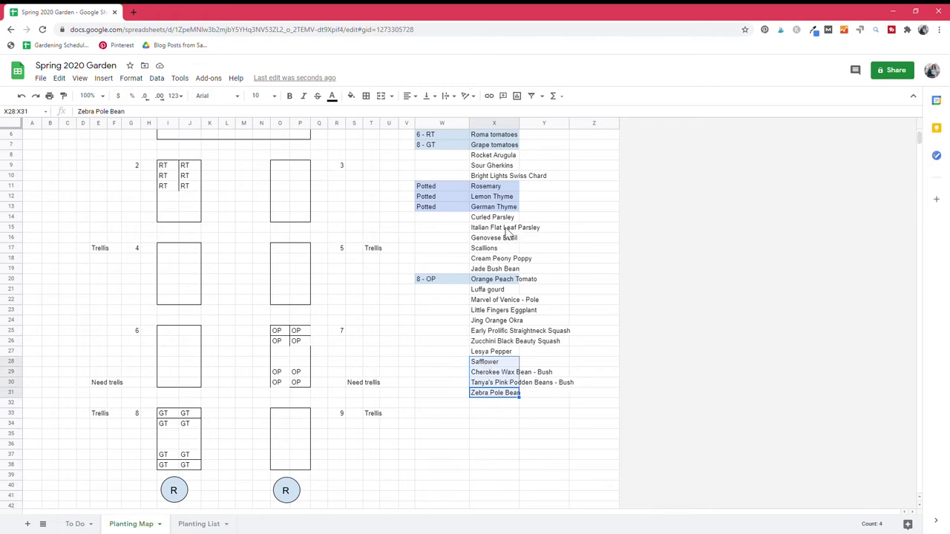
left_click(501, 301)
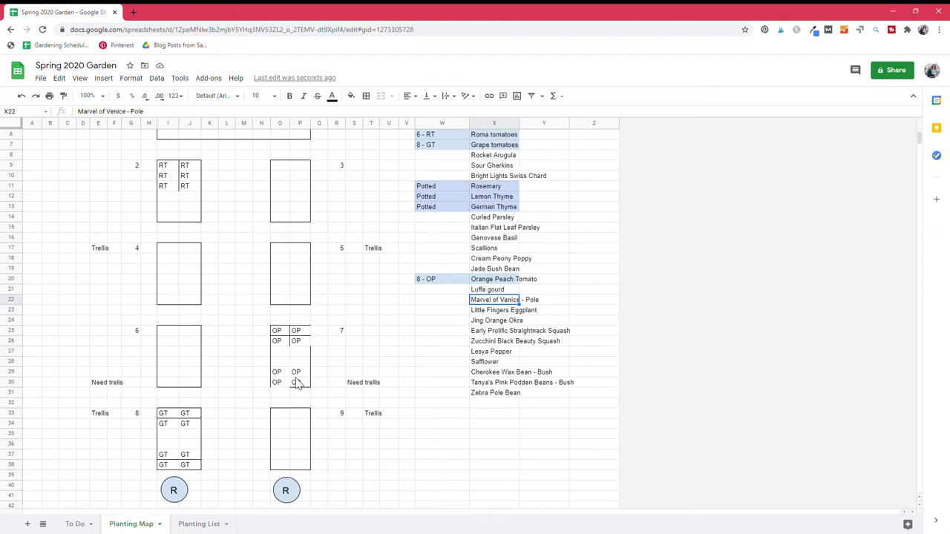
left_click(170, 333)
type("MV")
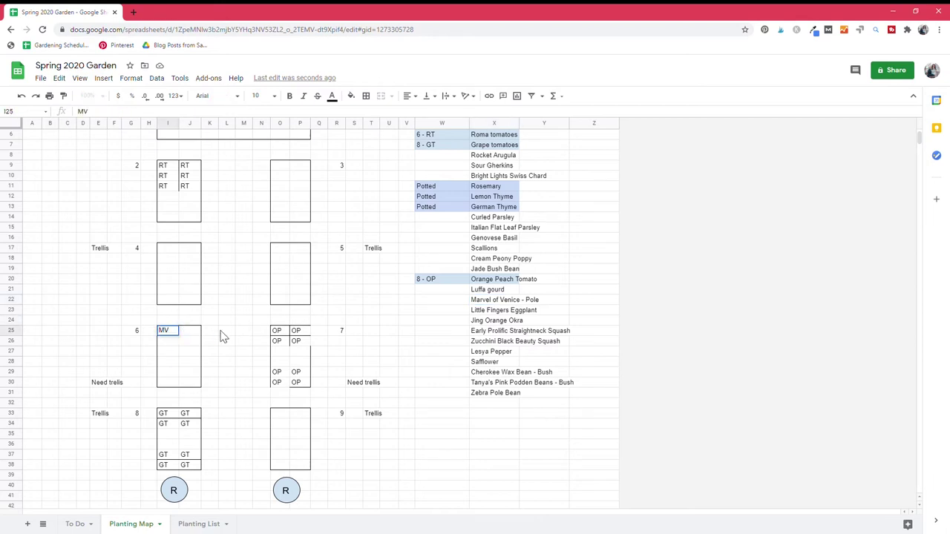
left_click(178, 333)
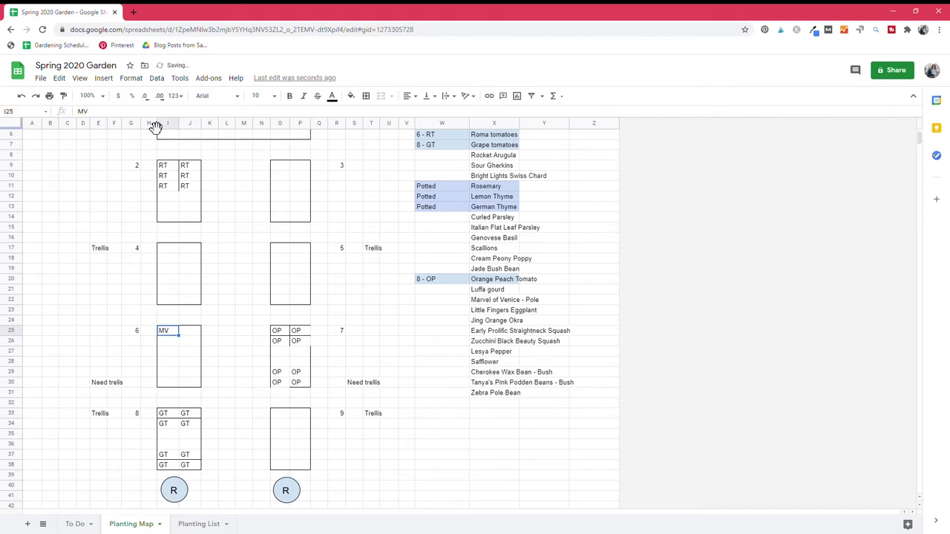
type("MV\tMV MV\tMV \t \t MV\tMV MV\tMV")
left_click(457, 299)
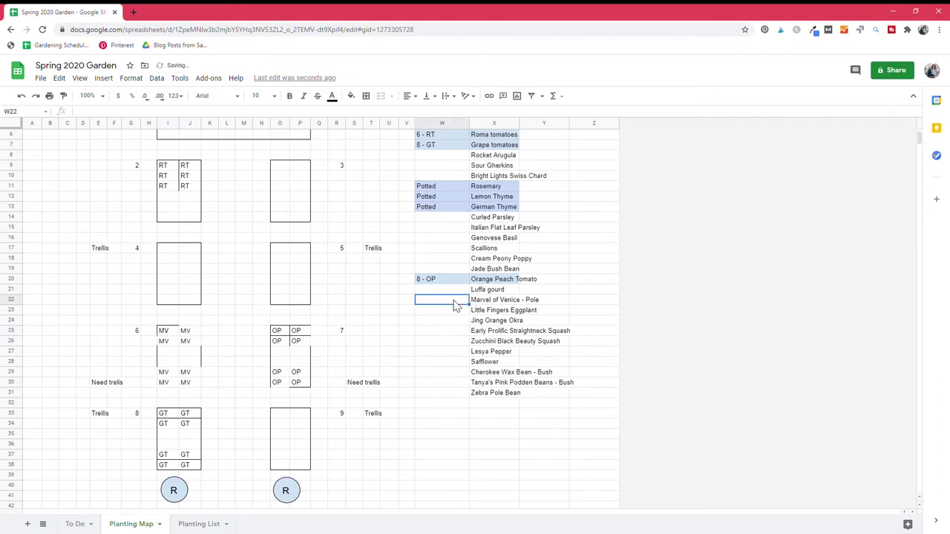
type("8")
left_click(170, 341)
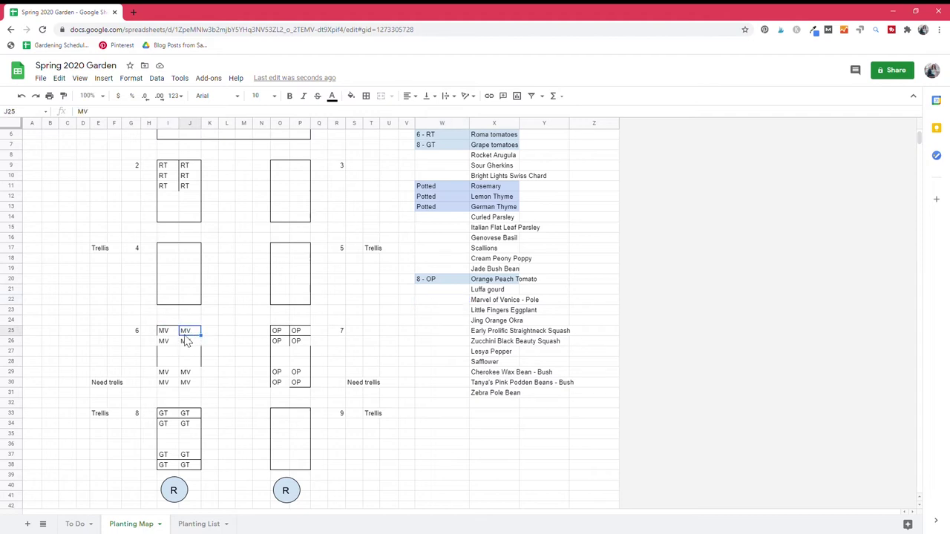
left_click(185, 345)
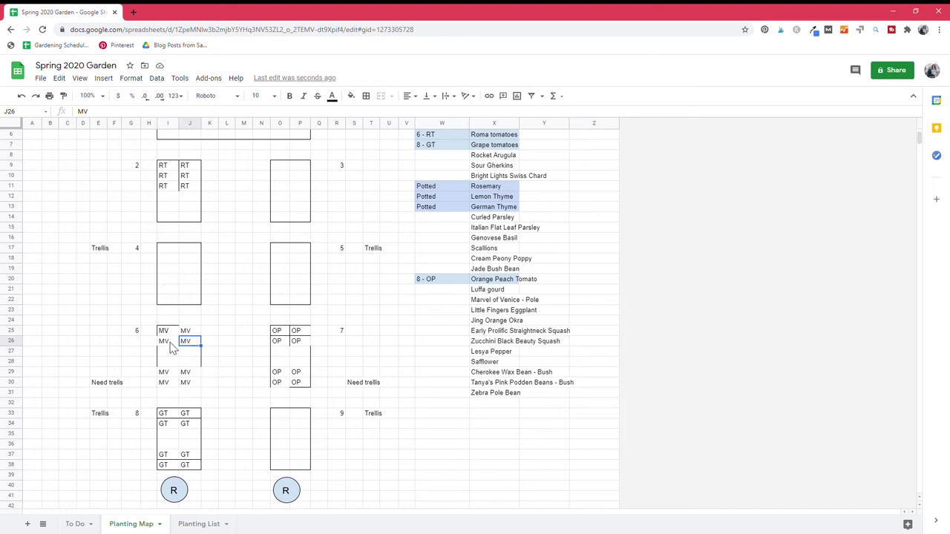
Search Google in a new browser tab for "pole beans per square foot" and review the recommended number of plants per square
left_click(133, 13)
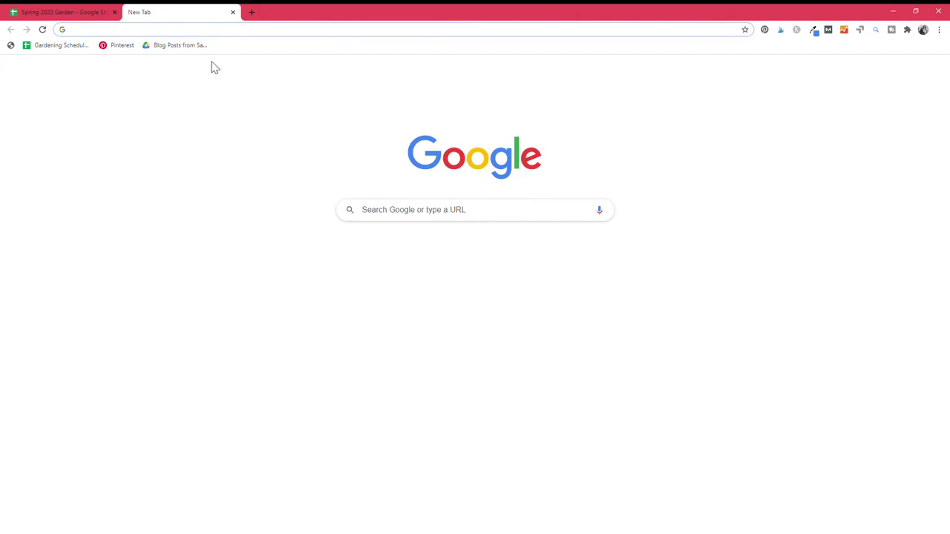
type("po")
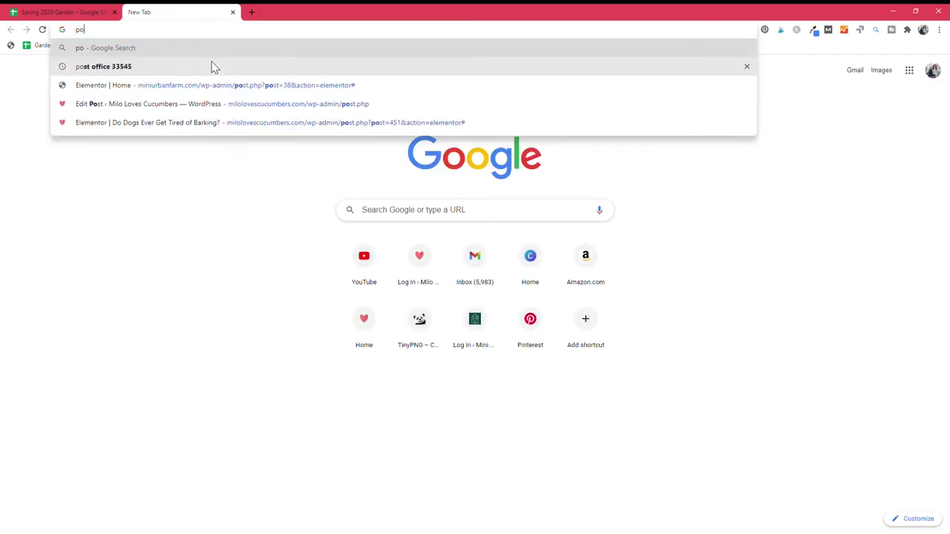
type("le beans per ")
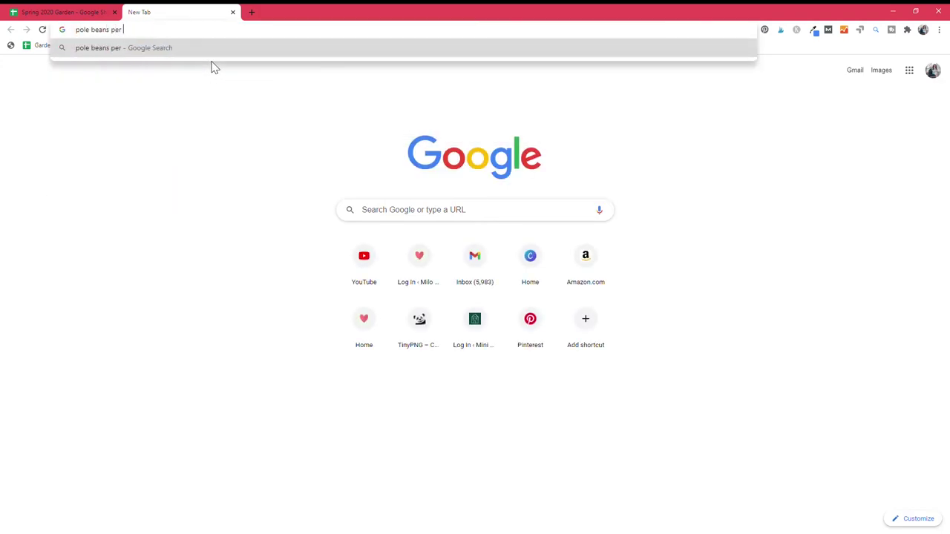
type("square foot")
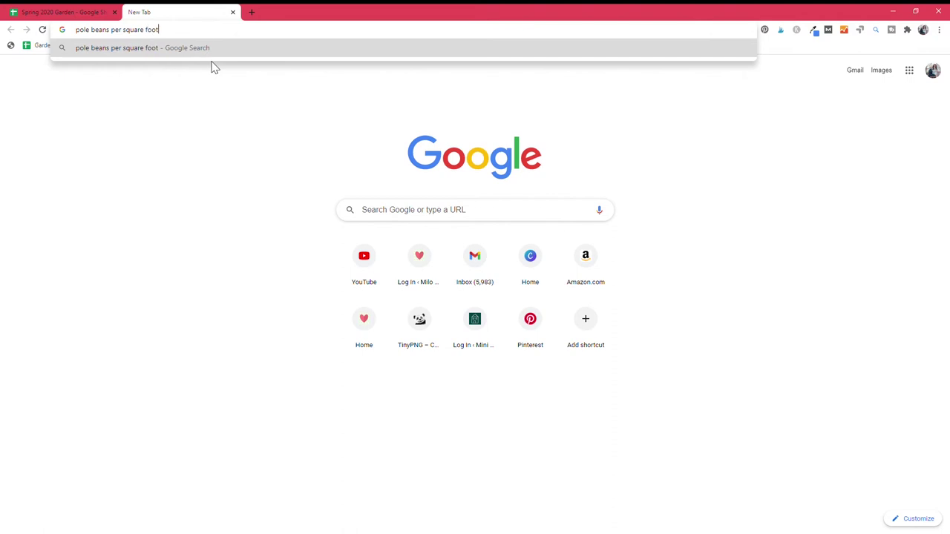
key("Return")
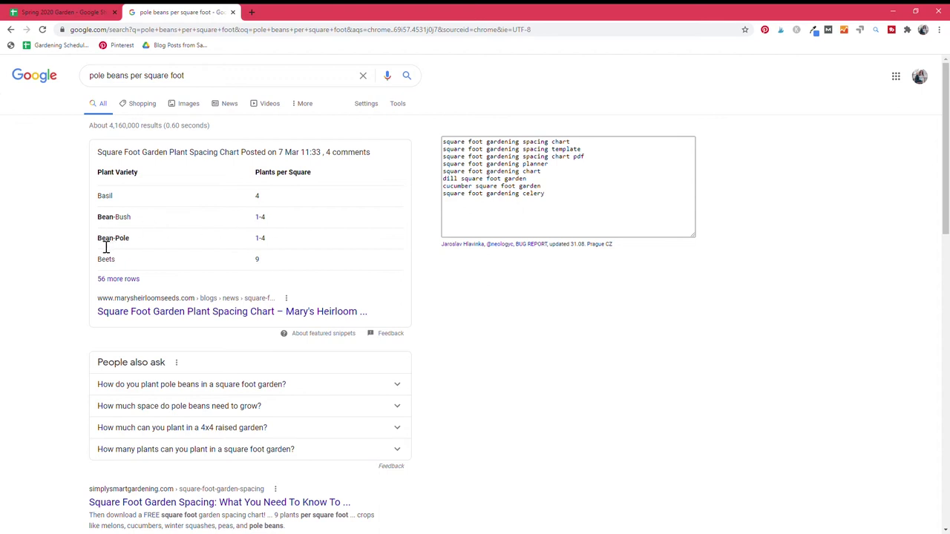
left_click_drag(102, 239, 242, 246)
left_click(280, 249)
scroll(273, 246, "down", 1)
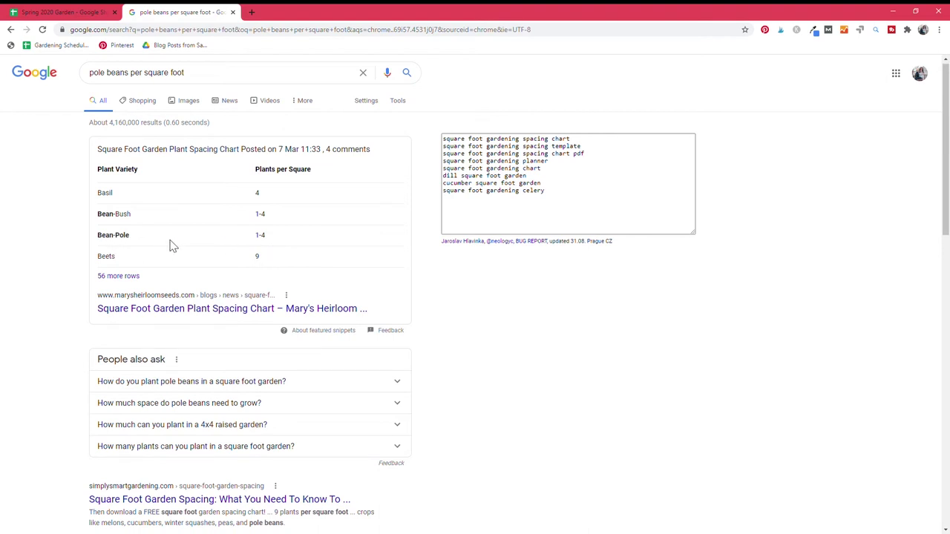
scroll(272, 246, "down", 1)
scroll(272, 247, "down", 3)
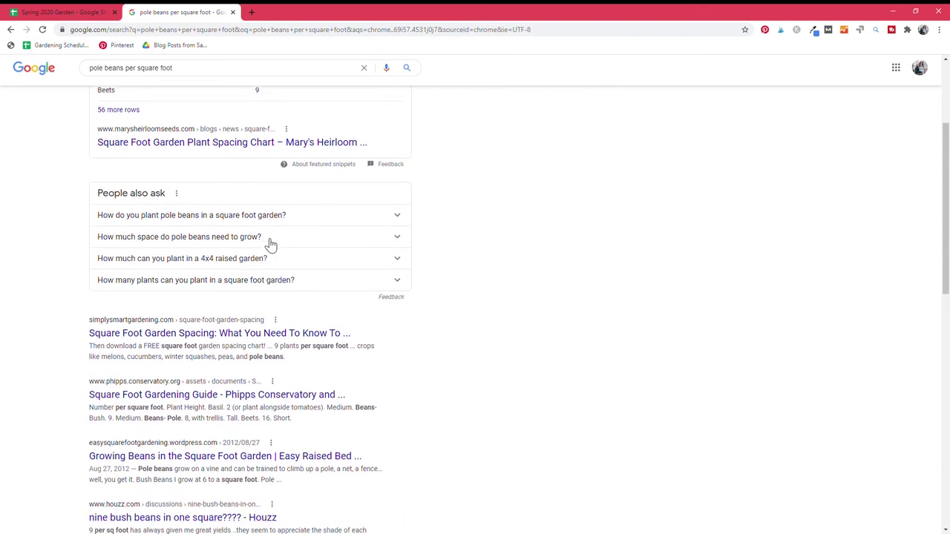
scroll(269, 244, "up", 2)
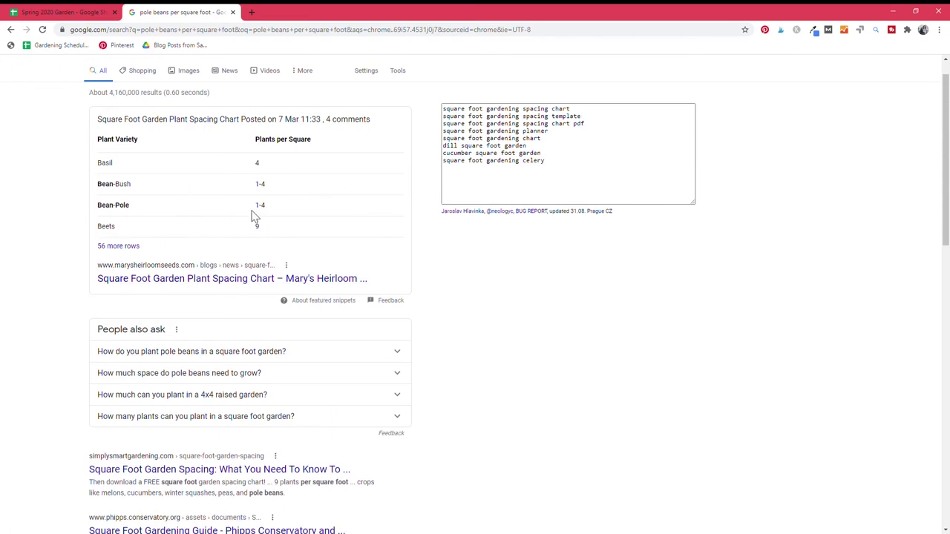
Examine the search results and the answer on how much space pole beans need for the recommended spacing and plants per square foot
scroll(246, 234, "down", 2)
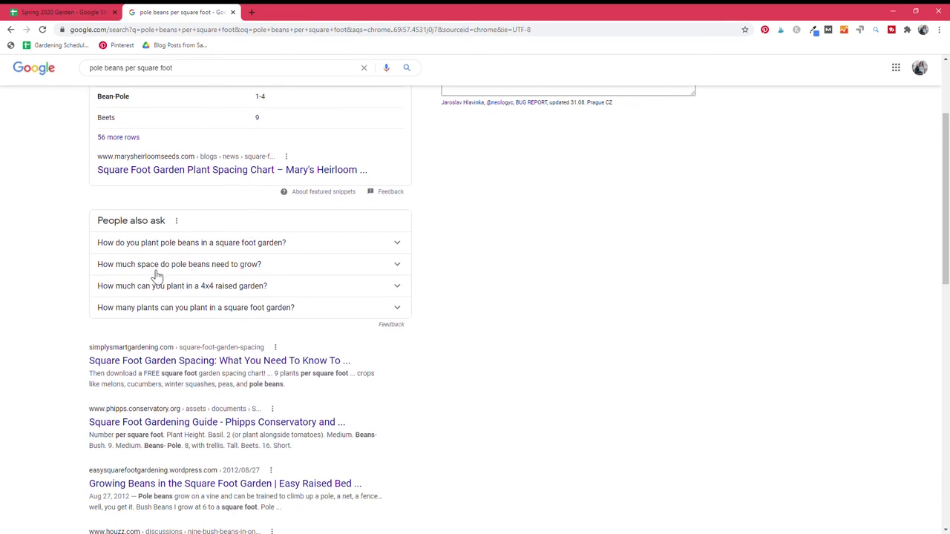
left_click(258, 269)
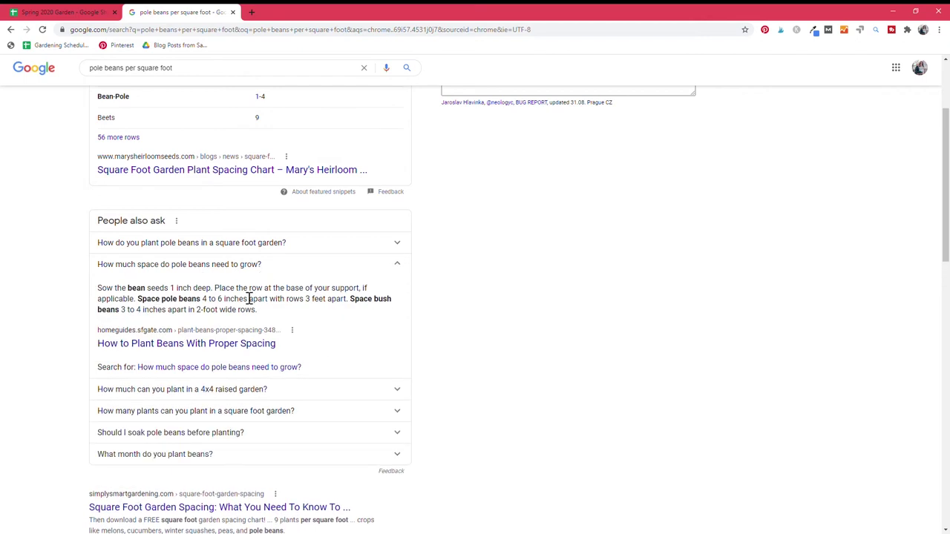
left_click_drag(112, 318, 222, 317)
left_click(222, 317)
scroll(245, 319, "down", 2)
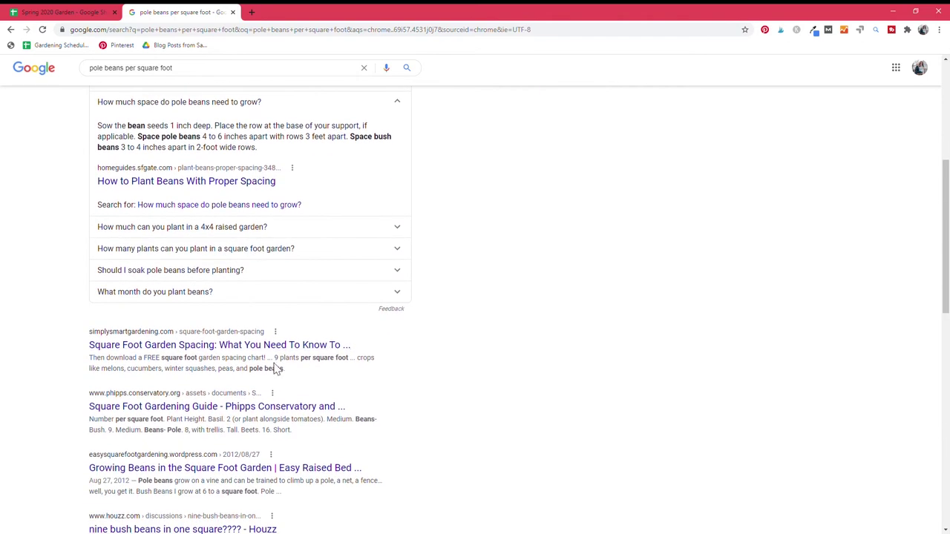
left_click_drag(201, 495, 223, 494)
left_click_drag(97, 433, 196, 438)
left_click(146, 436)
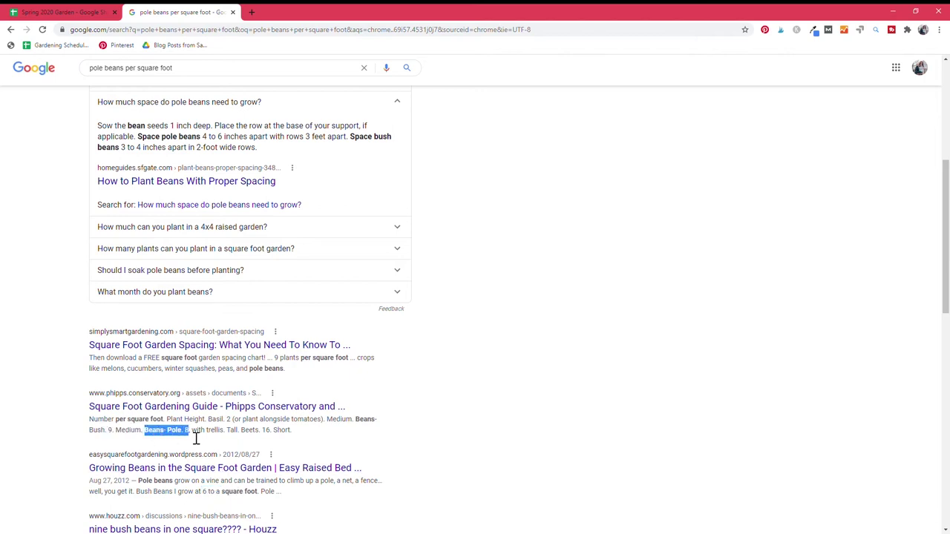
left_click(199, 438)
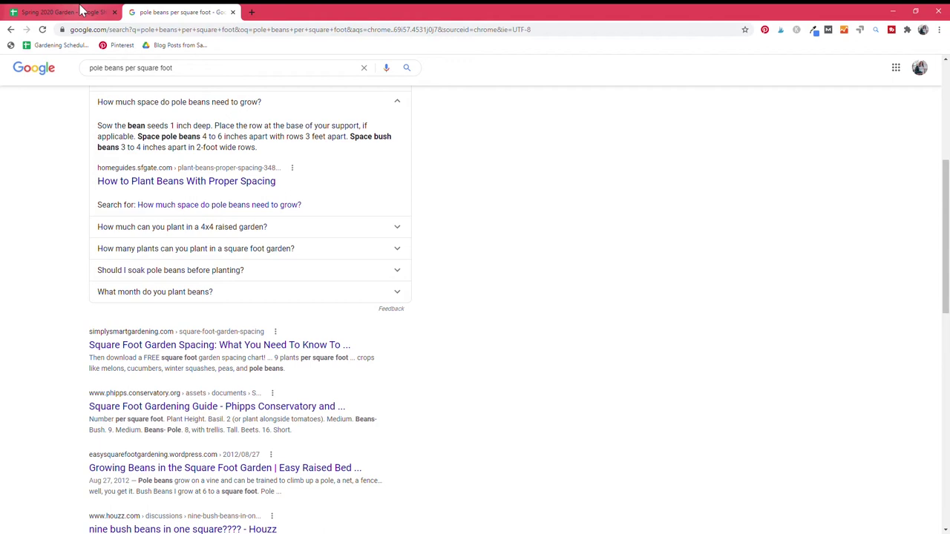
left_click_drag(271, 359, 362, 361)
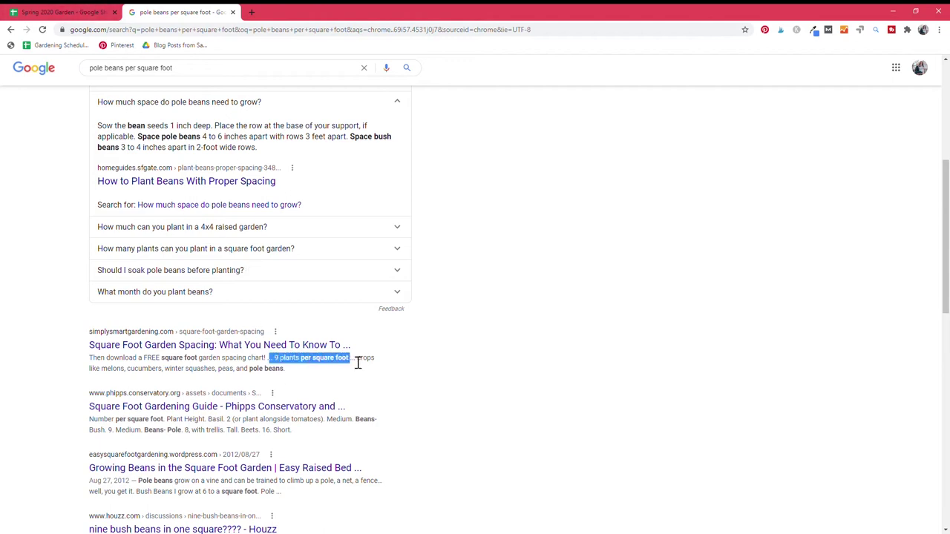
Return to the Spring 2020 Garden spreadsheet and clear the MV entries from bed 6's inner rows, I26:J26 and I29:J29
left_click(67, 10)
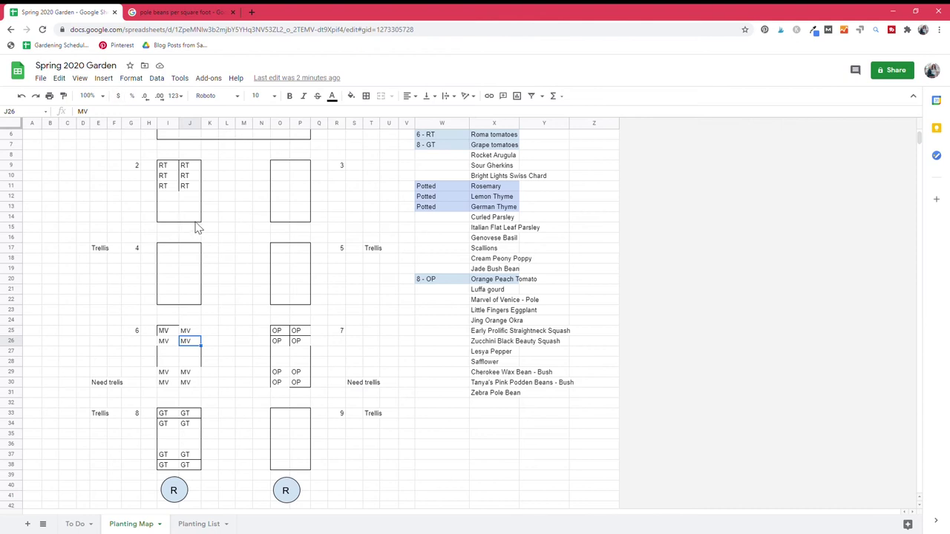
left_click(174, 334)
left_click(187, 332)
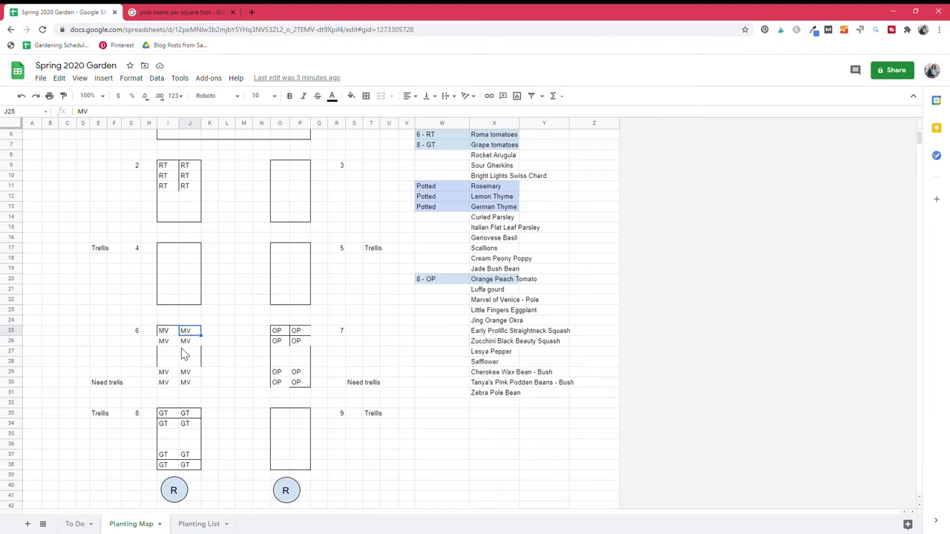
left_click(174, 384)
left_click(185, 384)
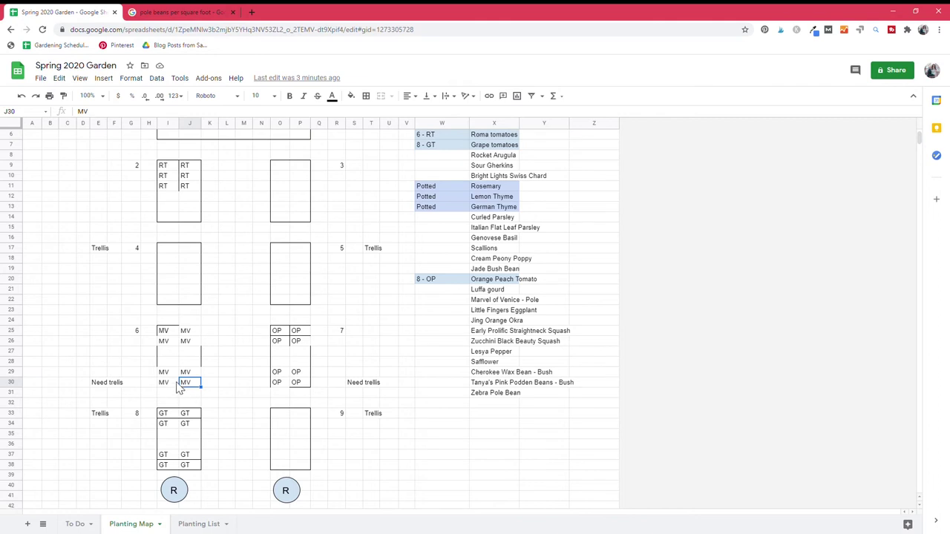
left_click(176, 343)
key("Delete")
left_click(195, 344)
key("Delete")
left_click(175, 374)
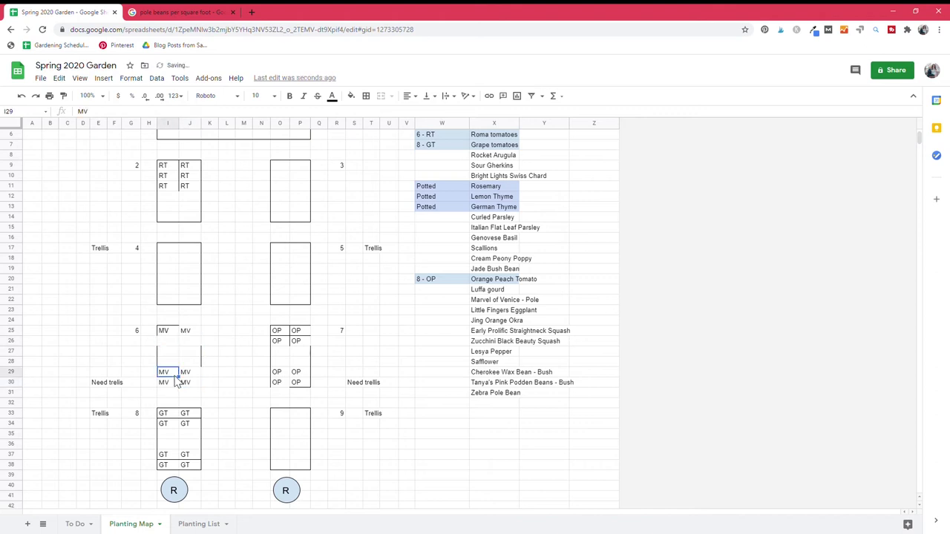
key("Delete")
left_click(191, 374)
key("Delete")
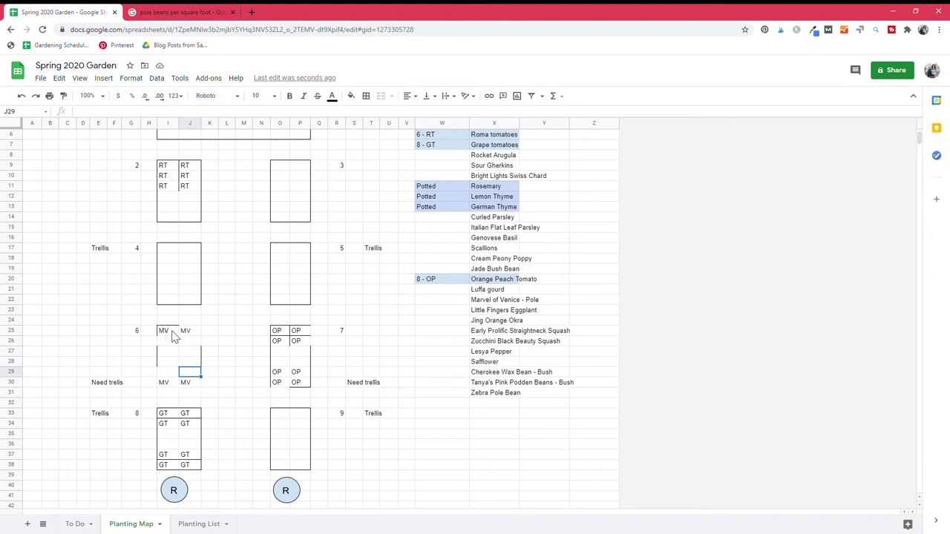
Enter 24 - MV in W22 as the Marvel of Venice quantity and fill W22:X22 with the potted herbs' blue shade
left_click(173, 333)
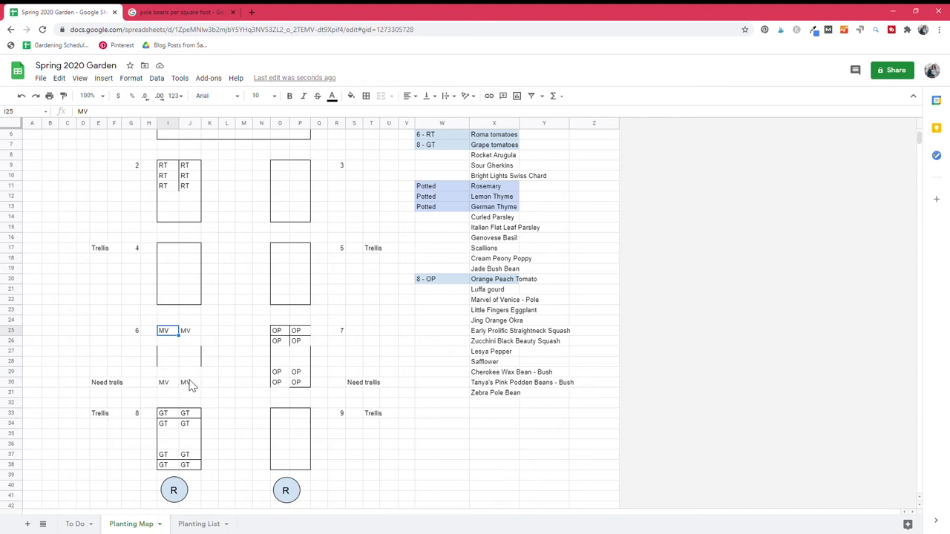
left_click(437, 303)
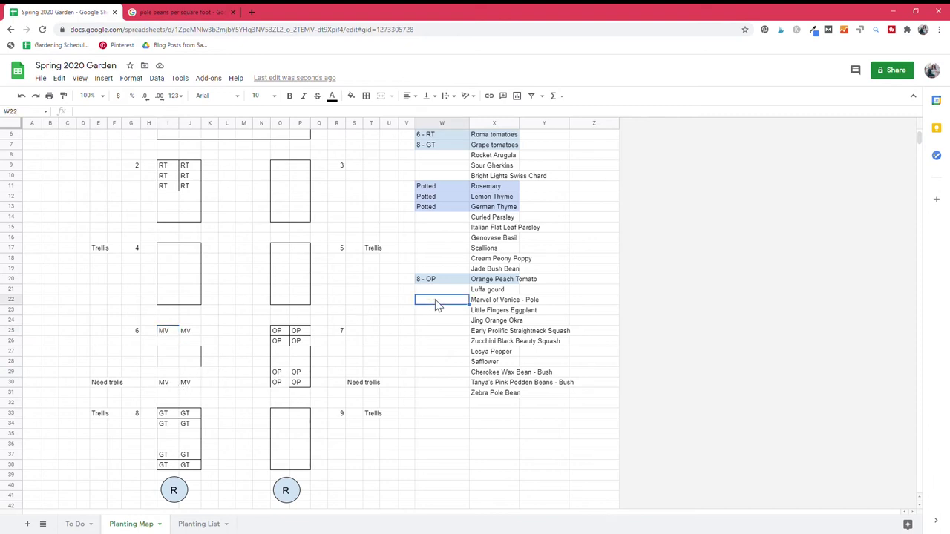
type("24 - MV")
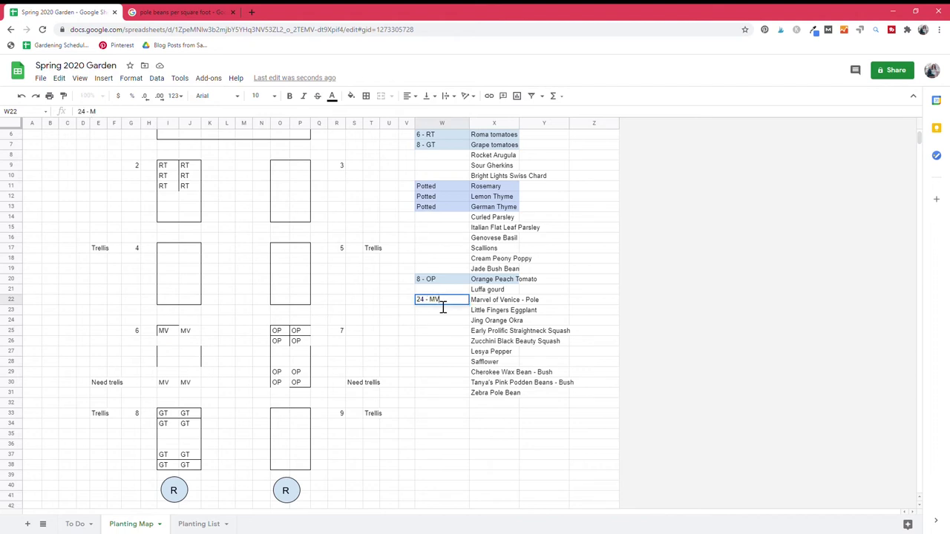
left_click_drag(452, 301, 478, 302)
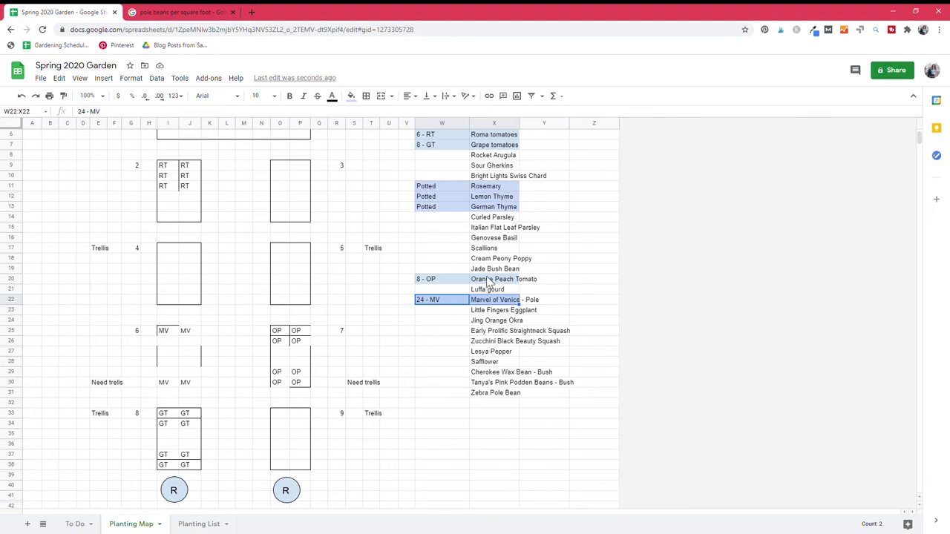
Restore the outline of bed 6 with an outer border around cells I25:J30
left_click(443, 137)
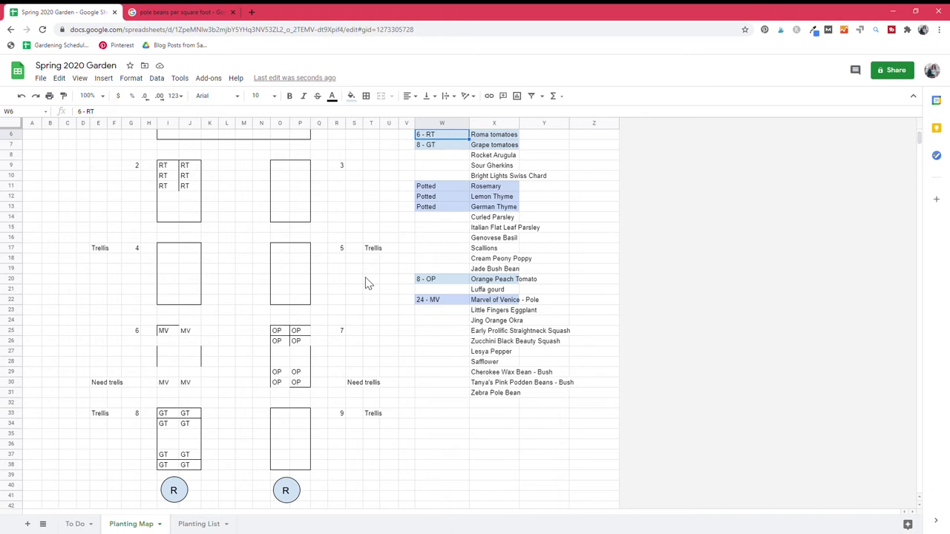
left_click(169, 332)
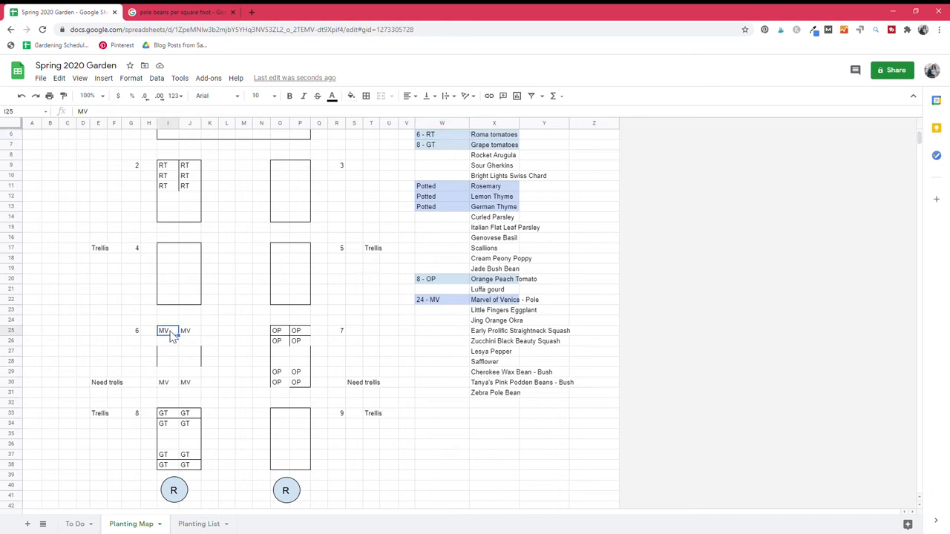
left_click(243, 330)
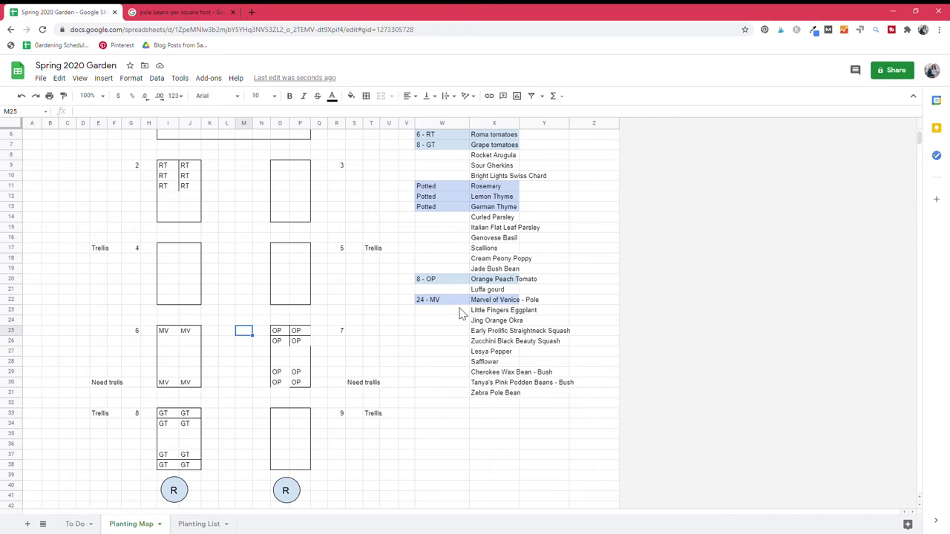
Assign Zebra Pole Beans to the lowest row of bed 9 by entering ZP in cells O38:P38
left_click(498, 384)
left_click(445, 386)
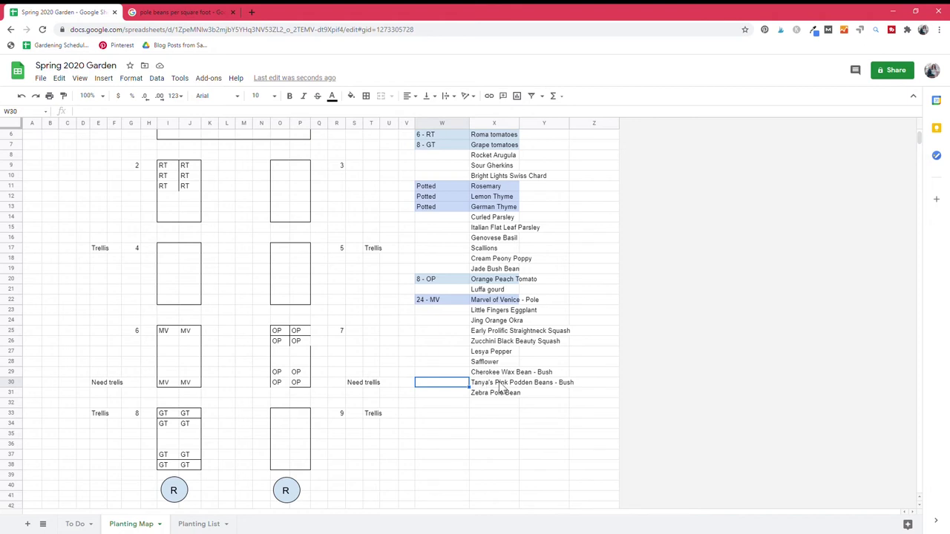
left_click(500, 388)
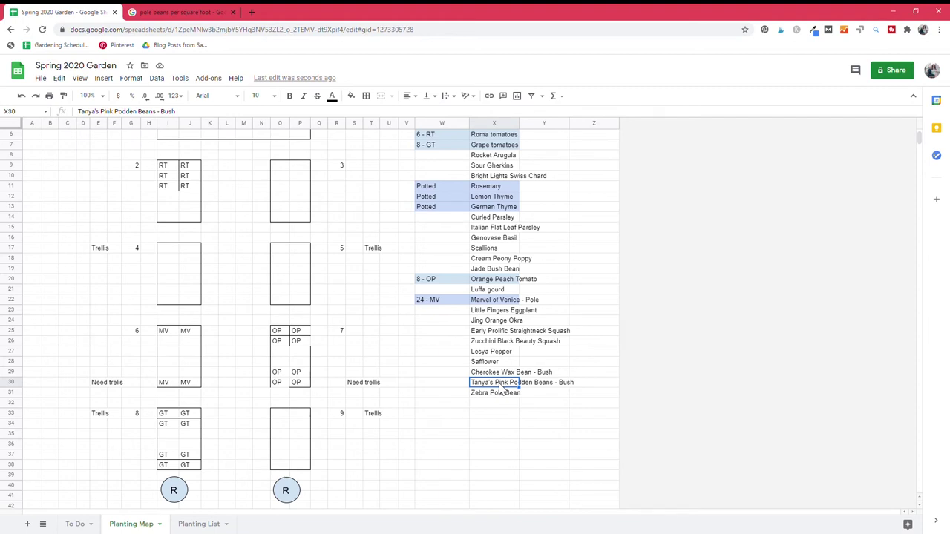
left_click(496, 394)
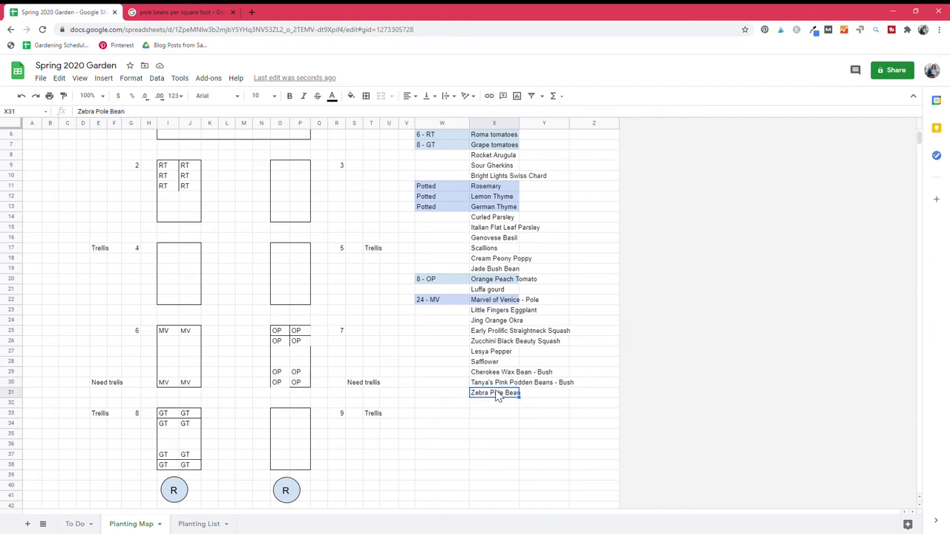
left_click(561, 384)
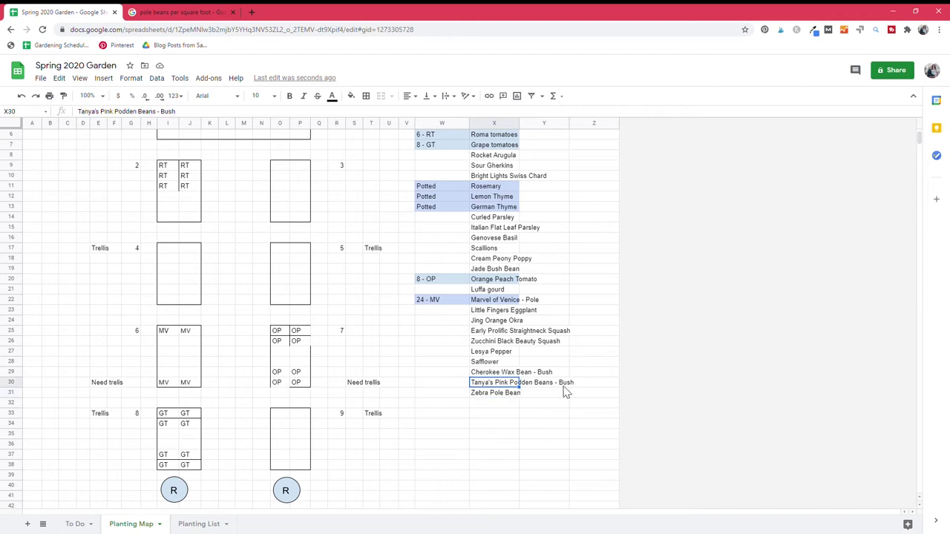
left_click(491, 397)
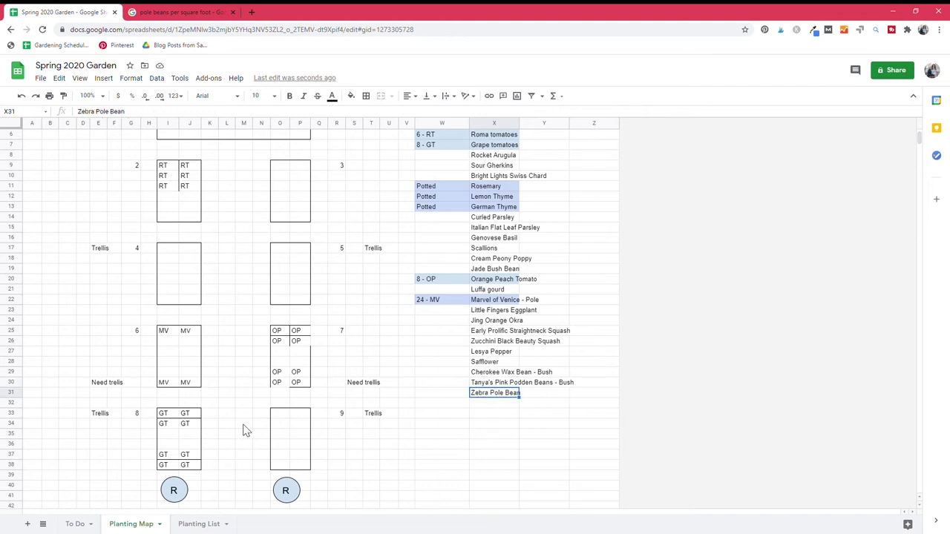
left_click(282, 466)
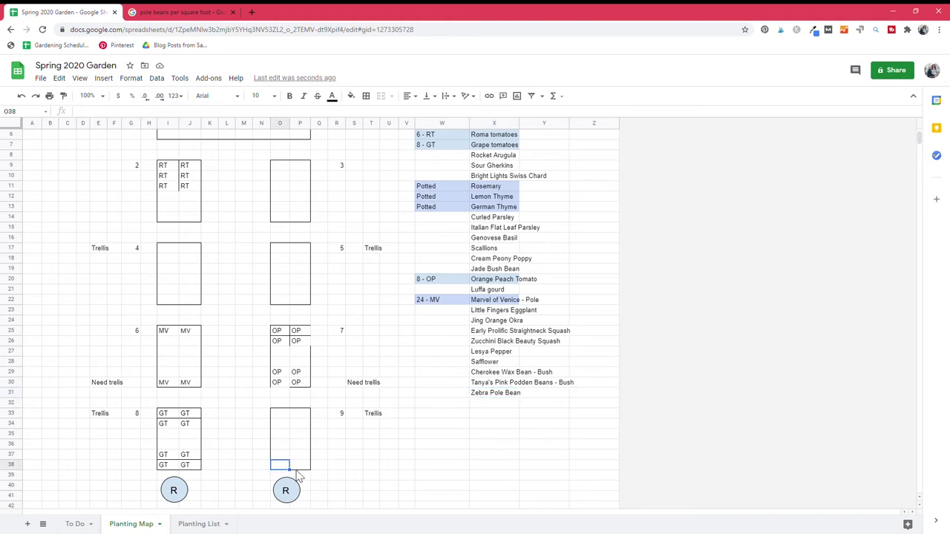
type("ZP")
key("Tab")
type("ZP")
key("Return")
Add Zebra Pole Beans to the uppermost row of bed 9 by entering ZP in cells O33:P33
key("Up")
key("Up")
key("Up")
key("Up")
key("Up")
key("Up")
type("ZP")
key("Tab")
type("Z")
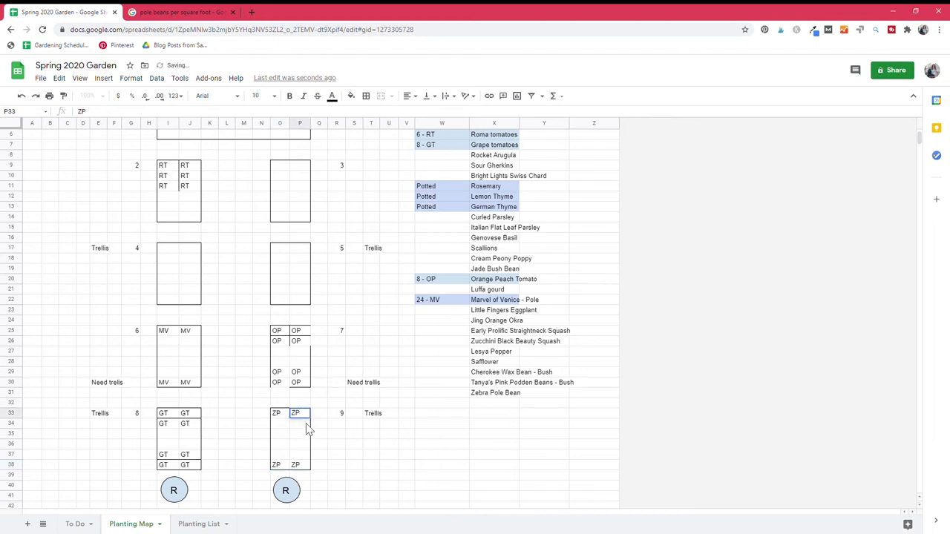
Change the Marvel of Venice quantity in W22 to 24 or 32 - MV
left_click(276, 416)
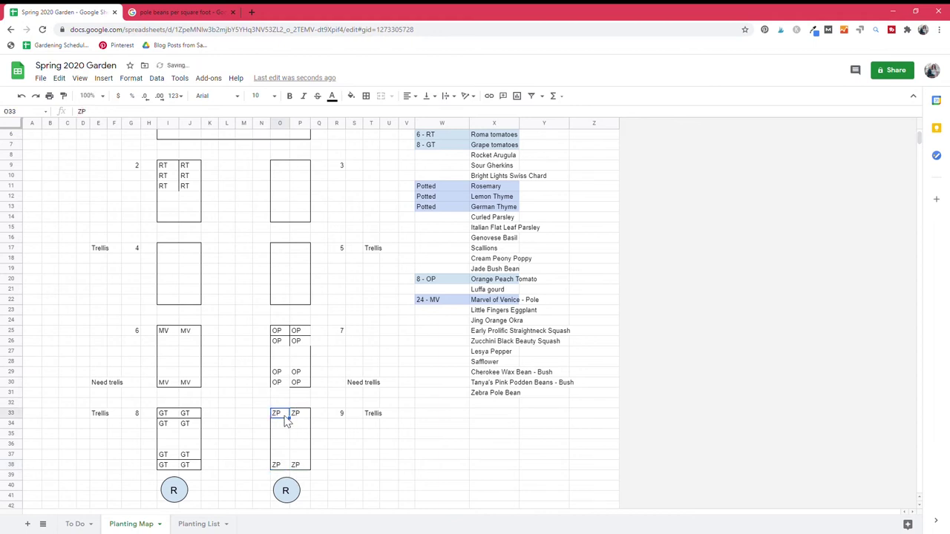
left_click(435, 303)
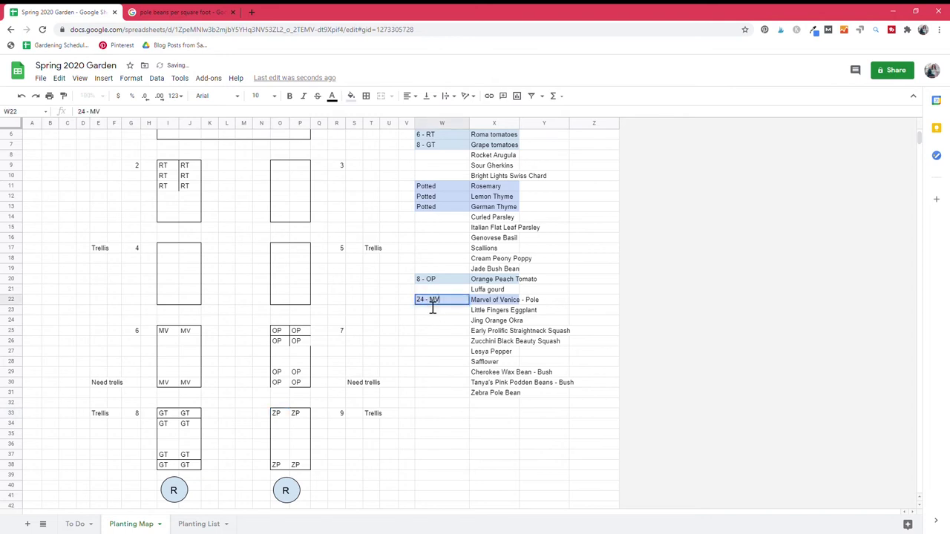
type("or 32")
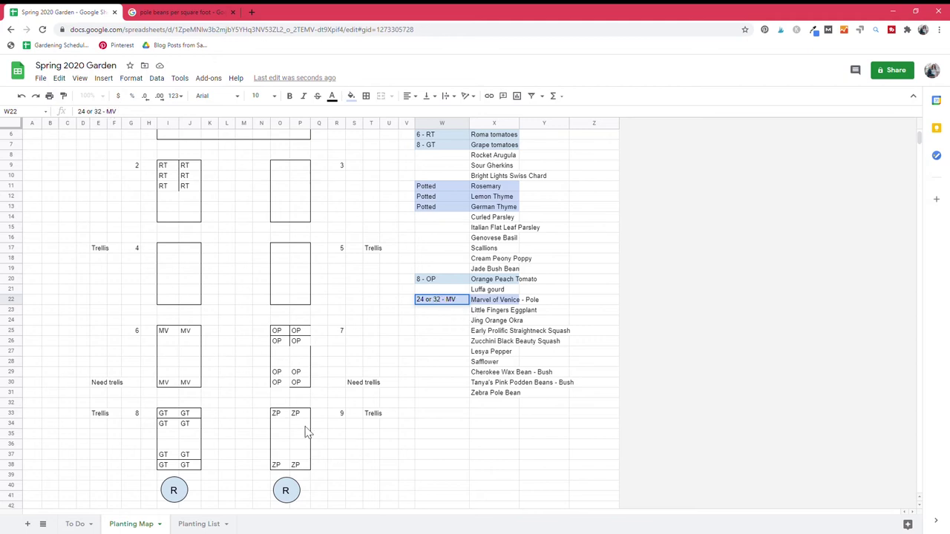
Enter 24 or 32 - ZP in W31 as the Zebra Pole Bean quantity
left_click_drag(275, 417, 297, 420)
left_click(282, 466)
left_click(295, 465)
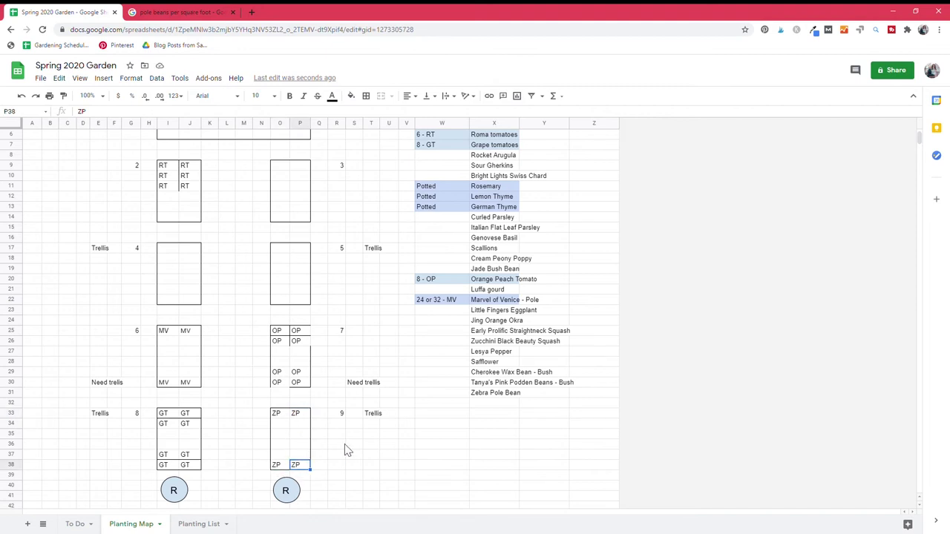
left_click(441, 393)
type("24 or 32ZP")
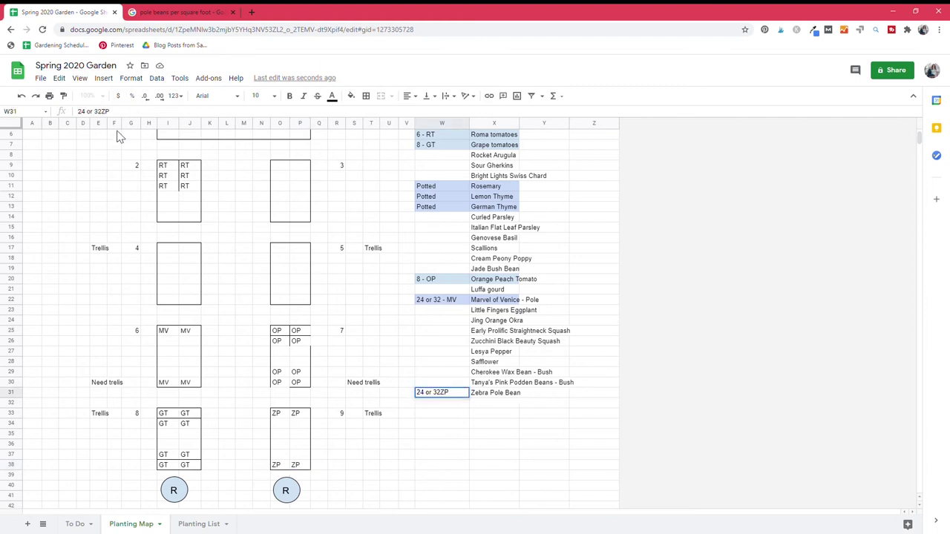
type(" -")
Fill the Zebra Pole Bean cells W31:X31 with light blue to mark the plant as assigned
left_click(488, 394, "shift")
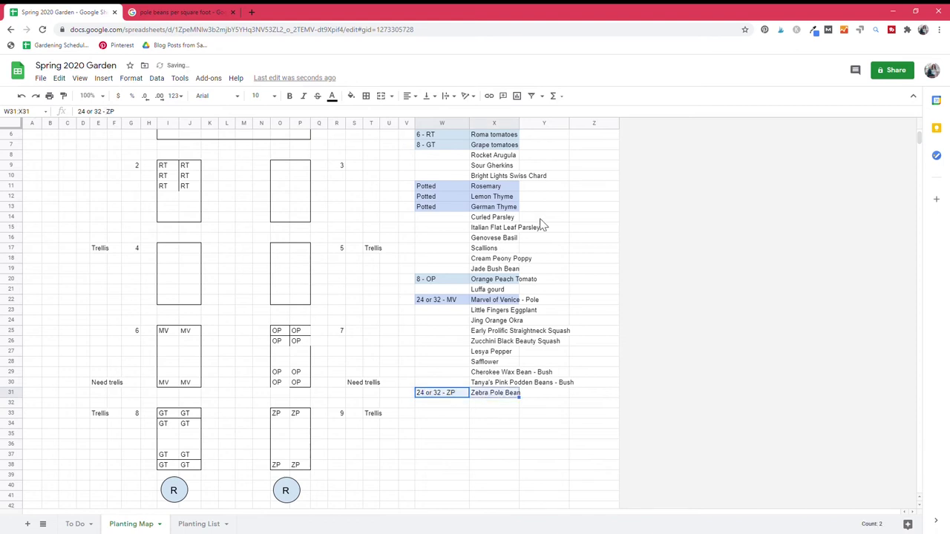
left_click(351, 95)
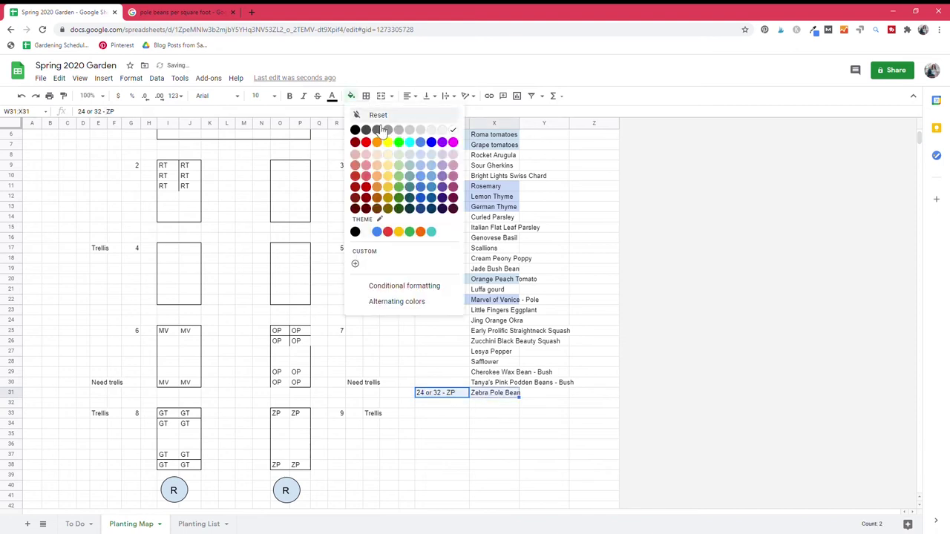
left_click(428, 156)
left_click(527, 310)
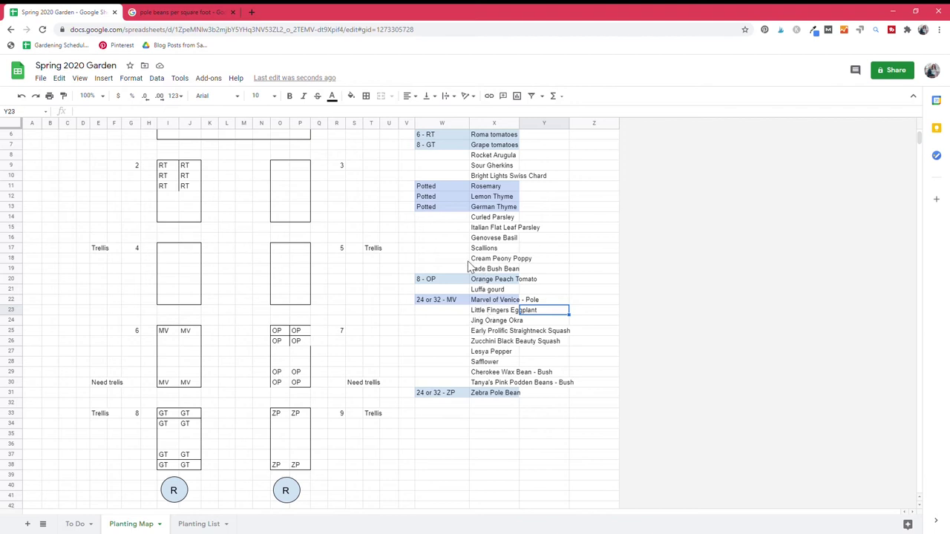
left_click(493, 157)
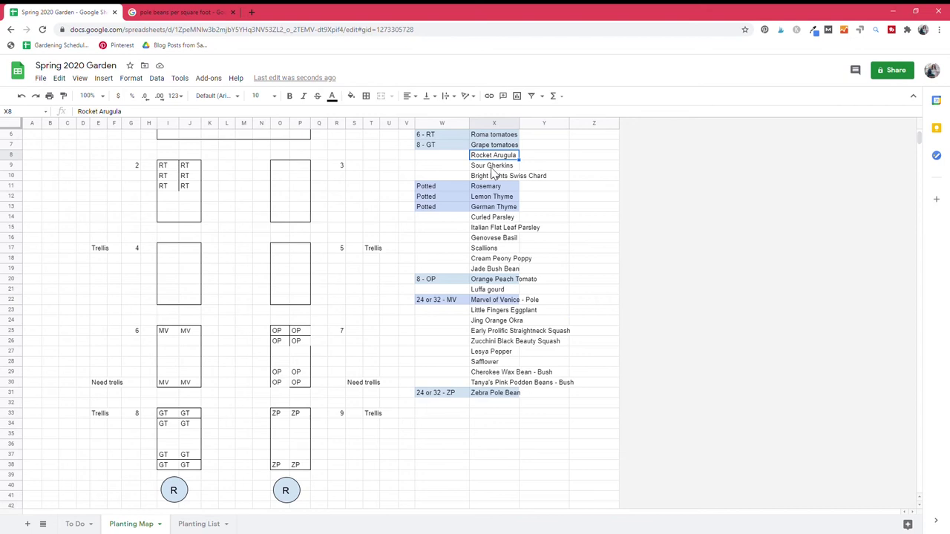
left_click(496, 178)
left_click(490, 167)
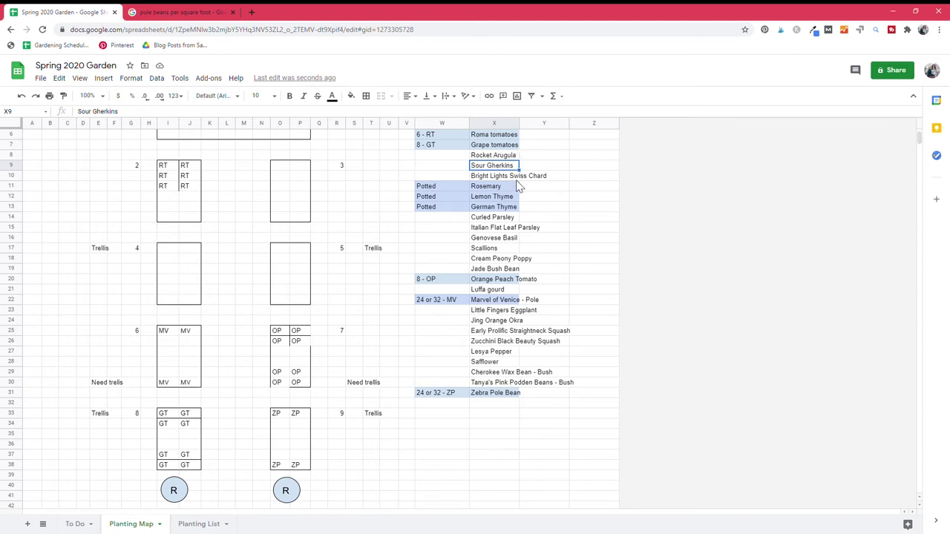
Review the unassigned plants in the planting list, from Luffa gourd and Little Fingers Eggplant to Tanya's Pink Podden Beans
left_click(507, 290)
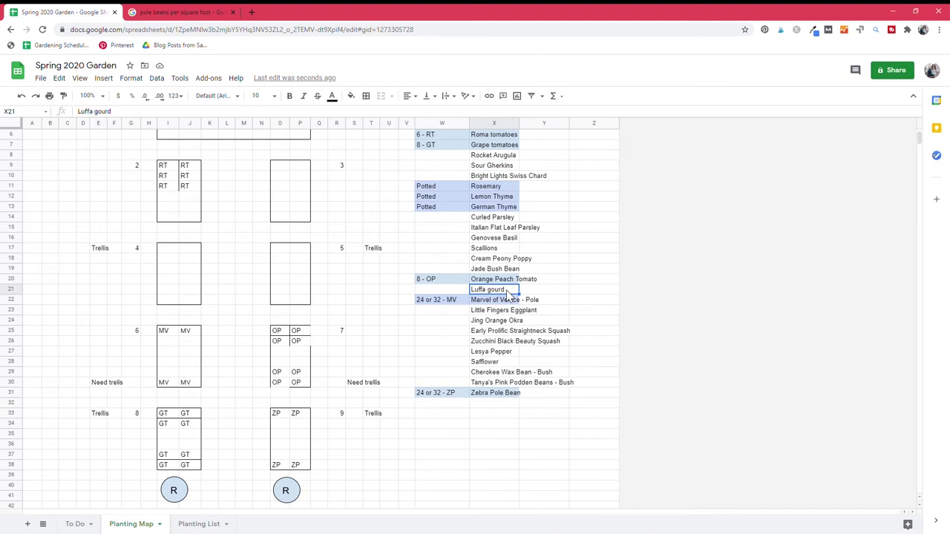
left_click(509, 312)
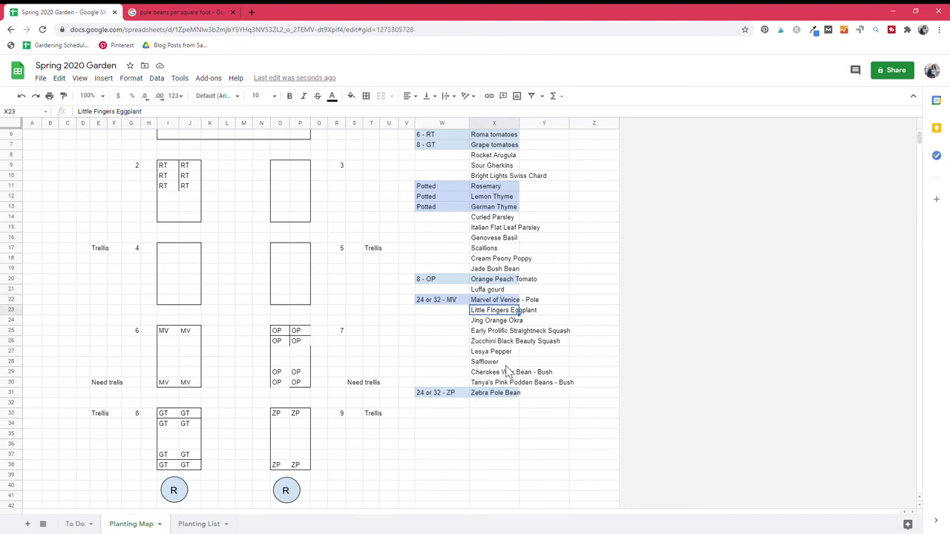
left_click(495, 384)
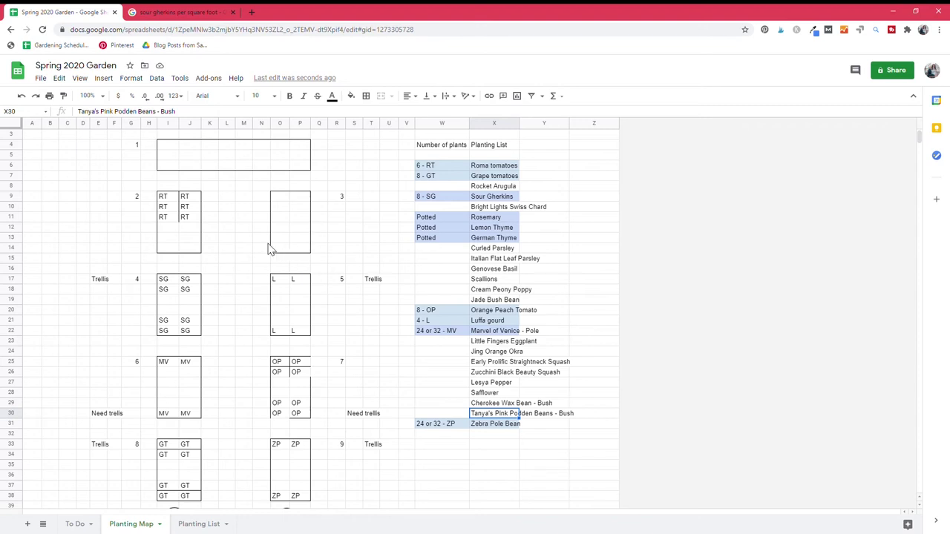
Examine the free cells in beds 8 and 2 of the planting map as possible space for the Jing Orange Okra
scroll(235, 240, "down", 1)
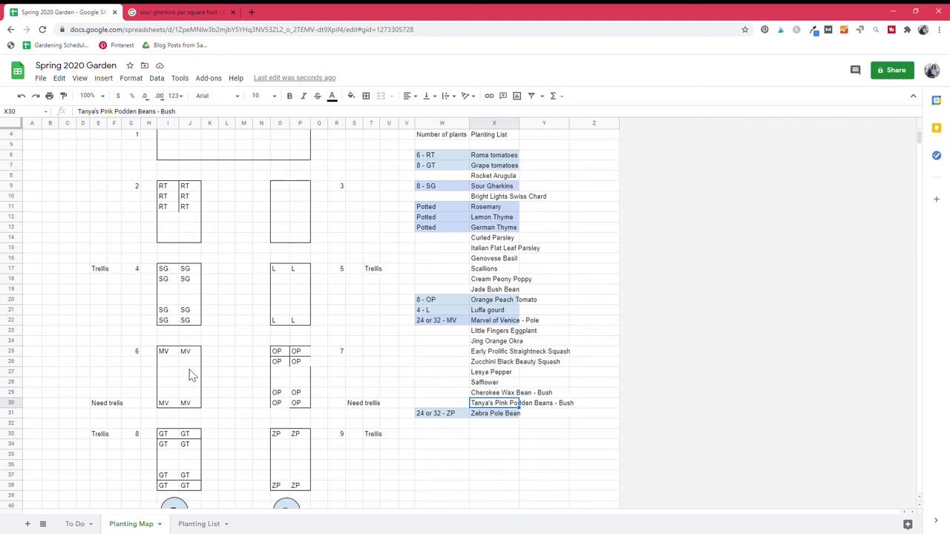
left_click(168, 456)
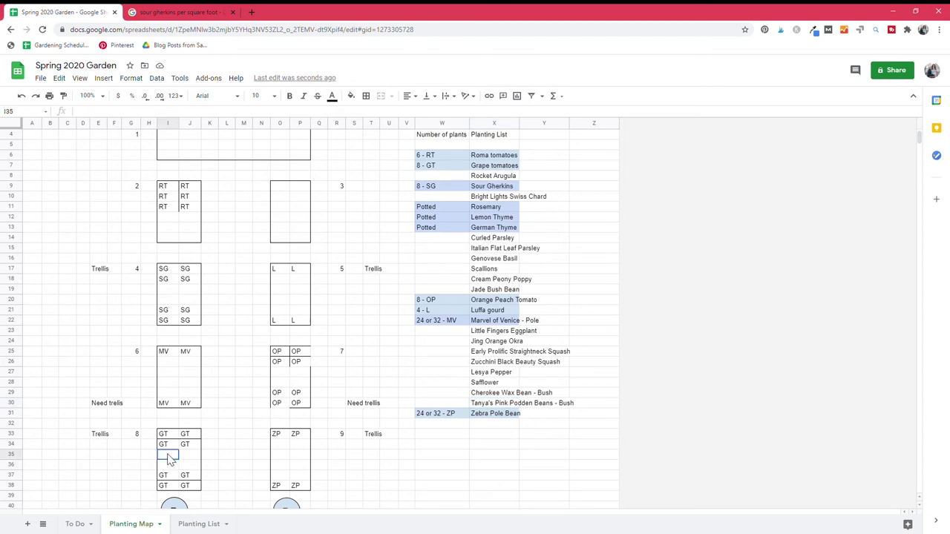
left_click_drag(170, 458, 189, 470)
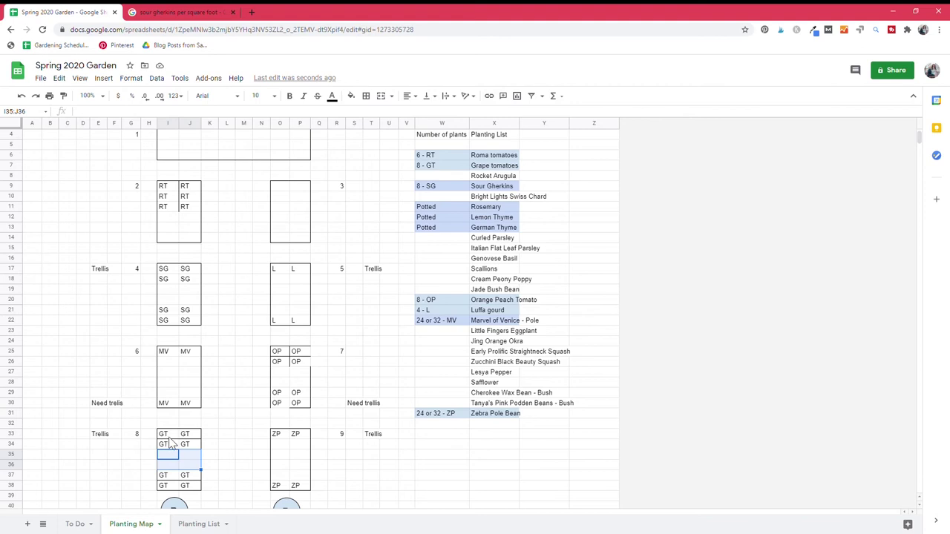
left_click(210, 464)
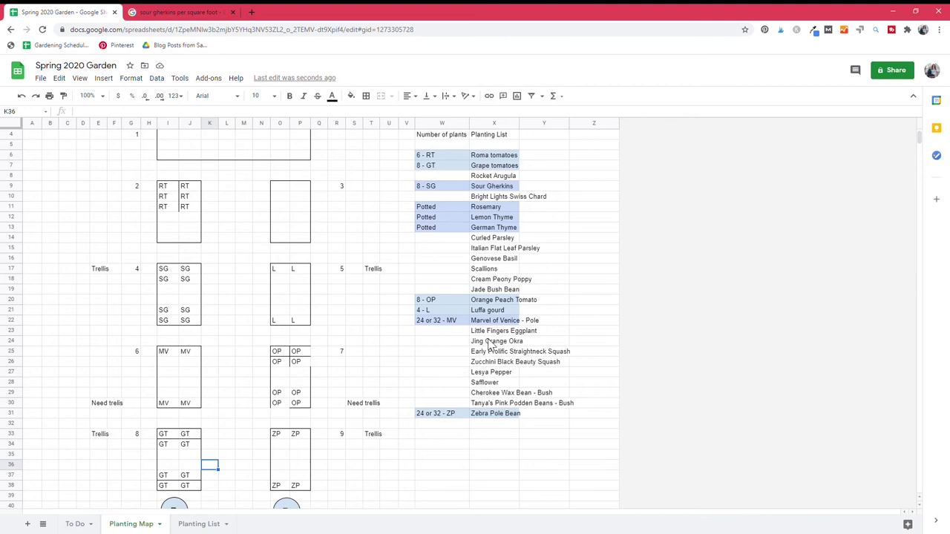
left_click(201, 220)
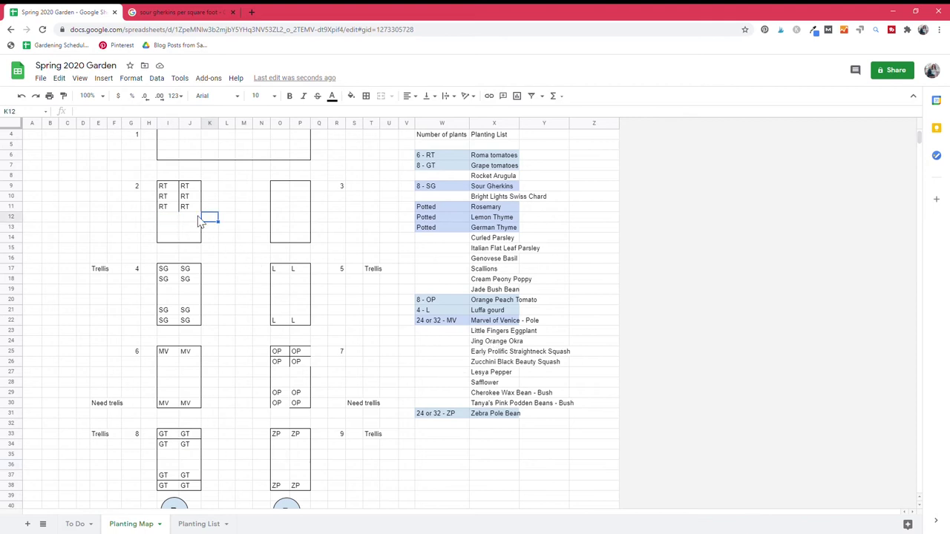
left_click(183, 220)
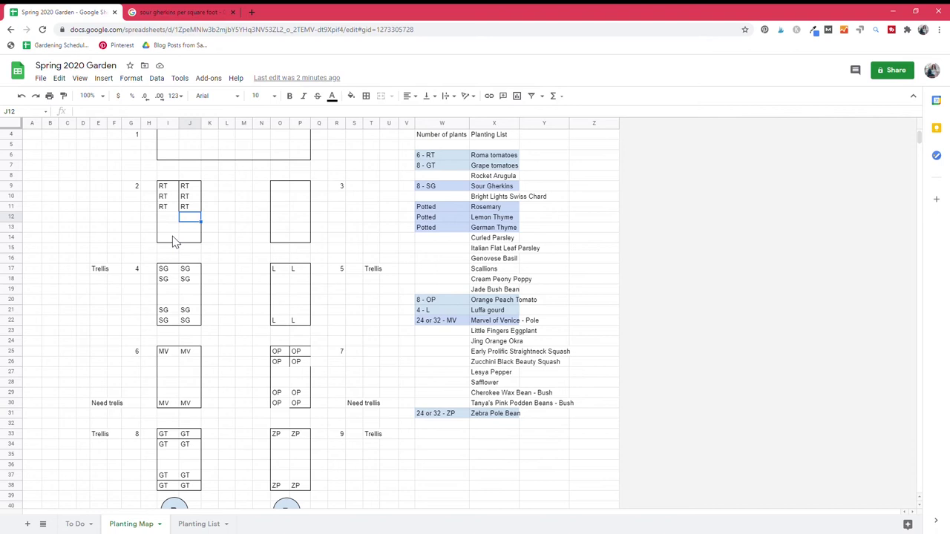
left_click(490, 343)
left_click(169, 187)
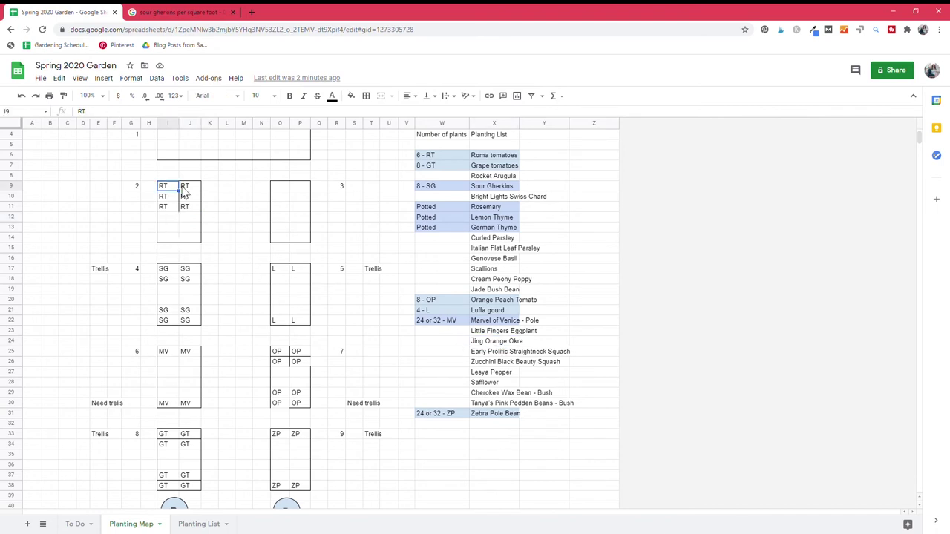
Search Google in a new browser tab for okra companion plants
left_click(181, 12)
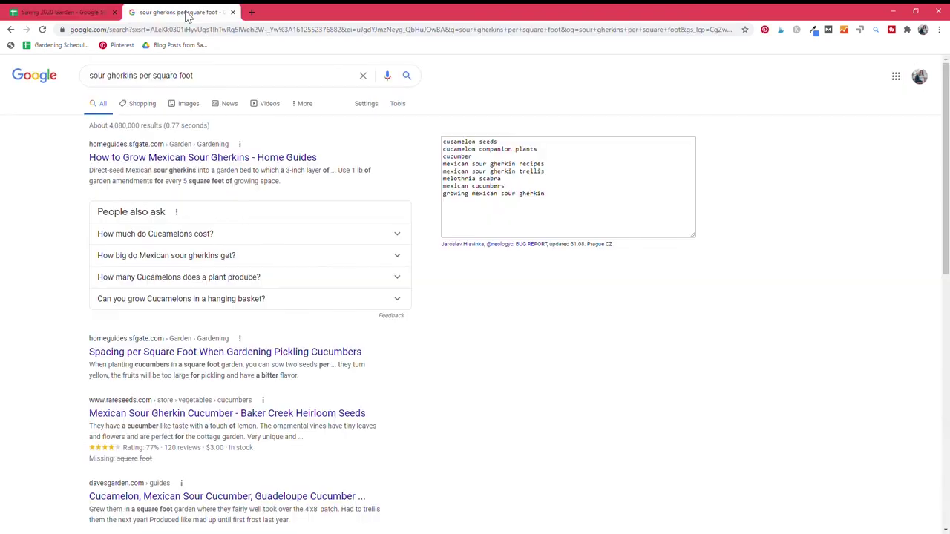
left_click(252, 11)
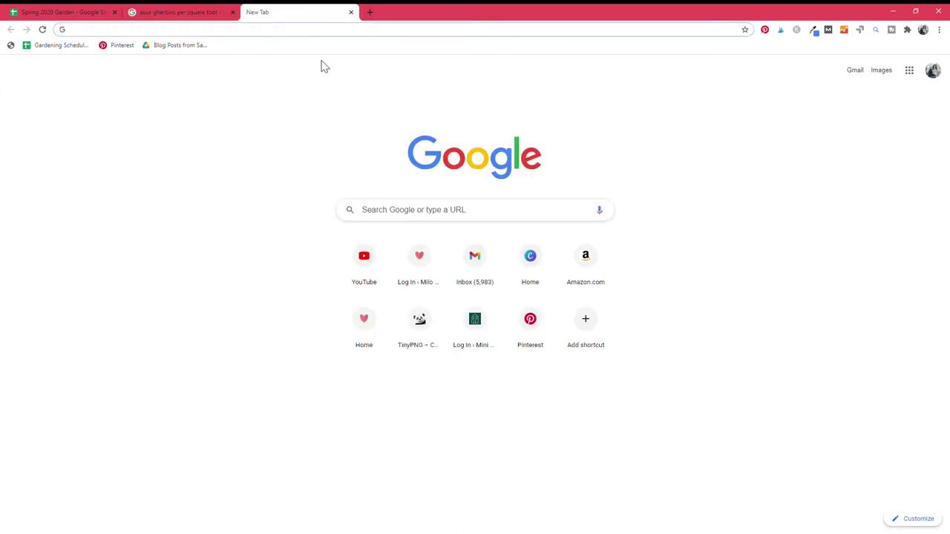
type("okra companion plantss")
key("Return")
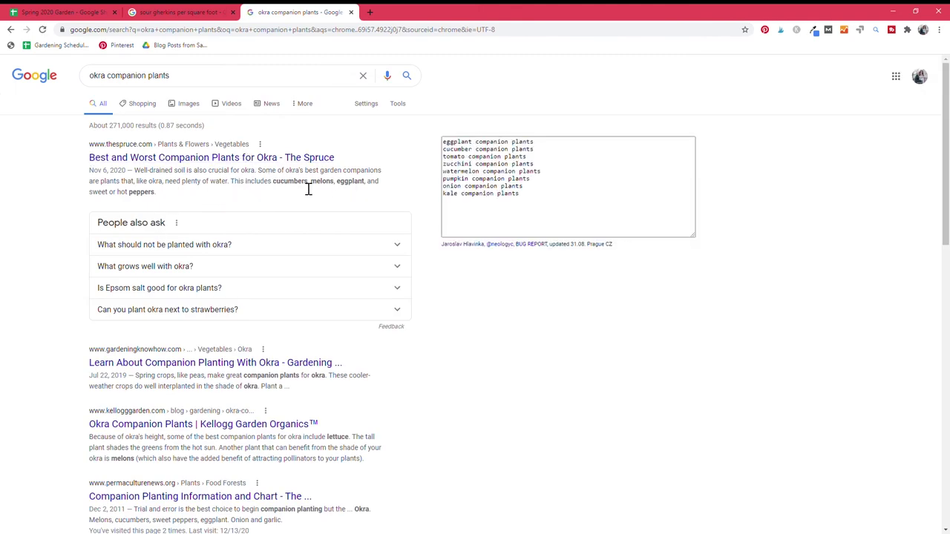
Open The Spruce's article on the best and worst companion plants for okra and read its good companions section
middle_click(199, 158)
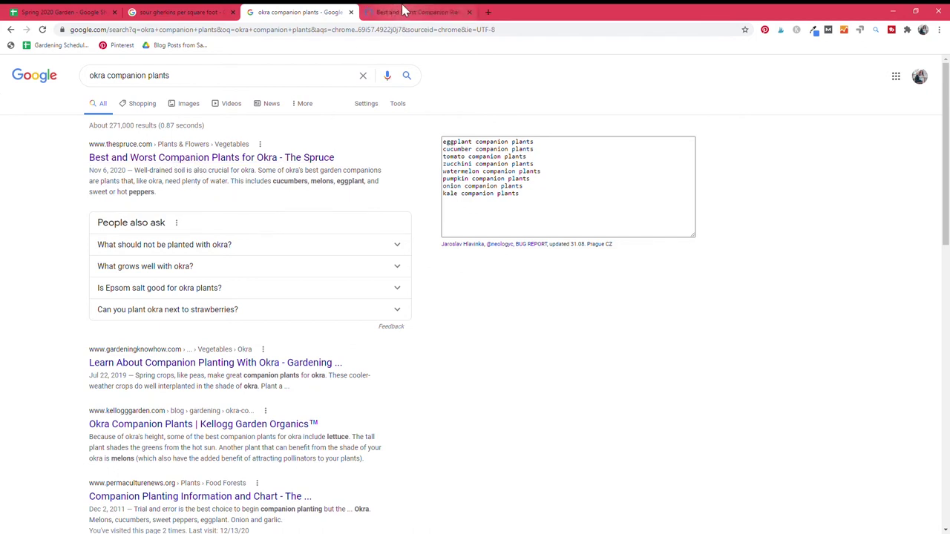
left_click(407, 11)
scroll(205, 219, "down", 10)
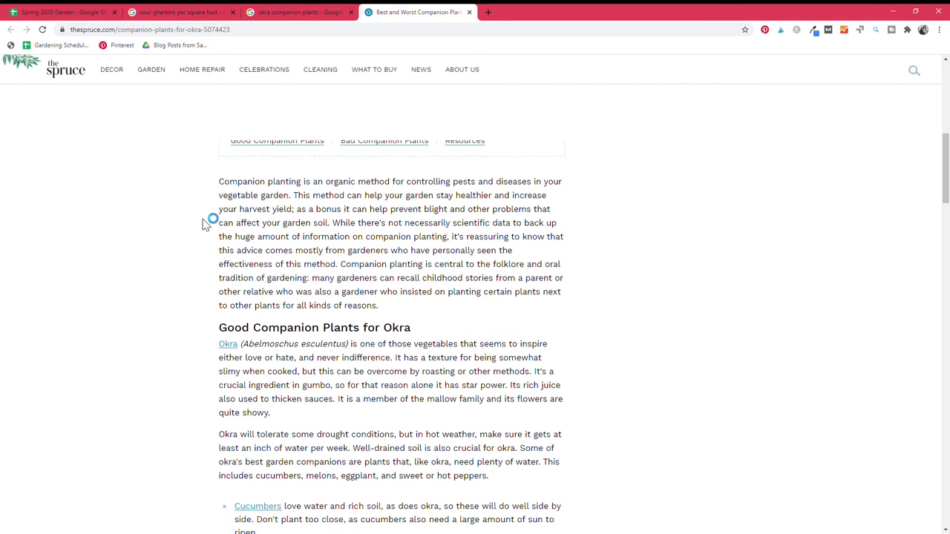
scroll(259, 297, "down", 3)
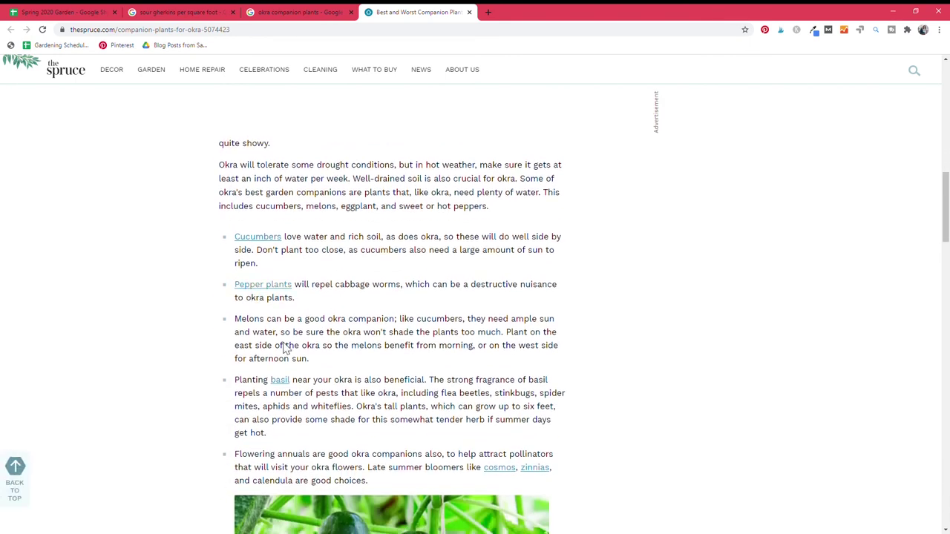
scroll(277, 386, "down", 8)
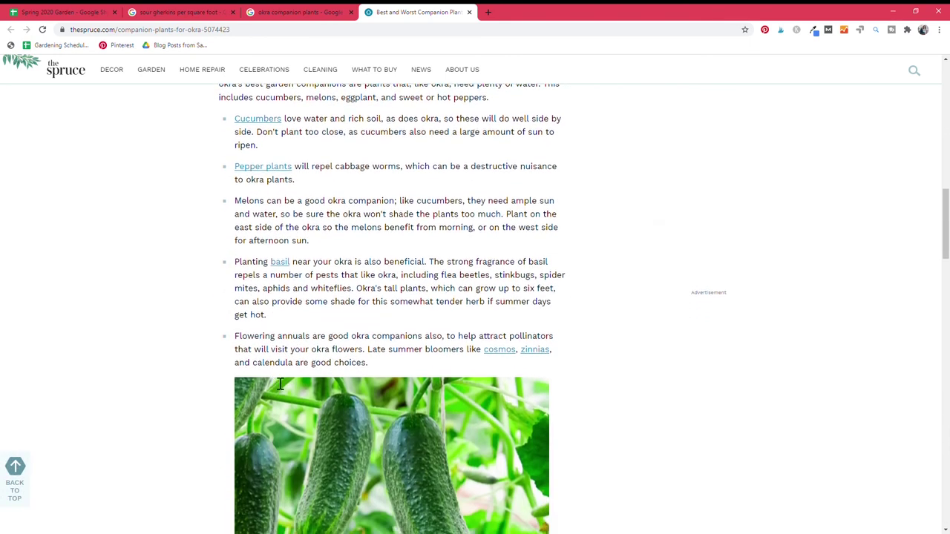
scroll(281, 385, "down", 8)
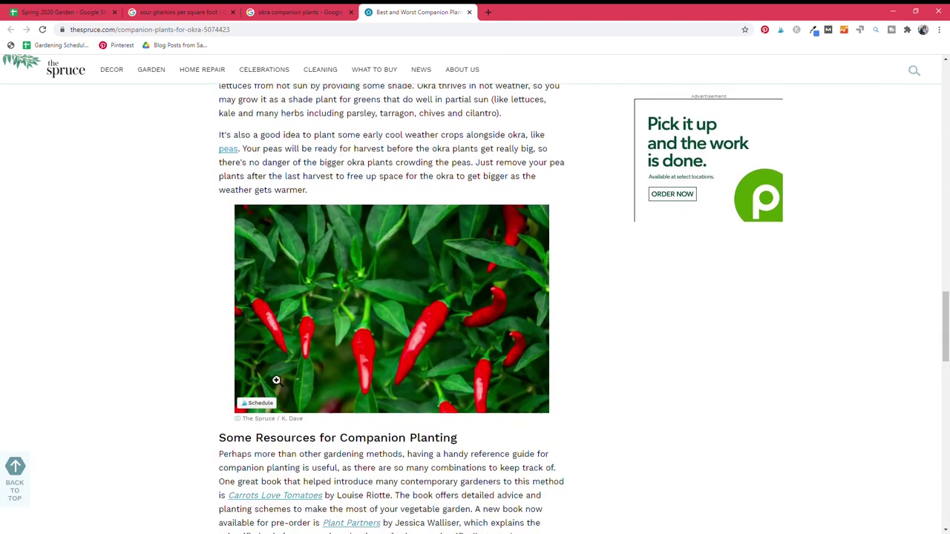
scroll(277, 382, "down", 7)
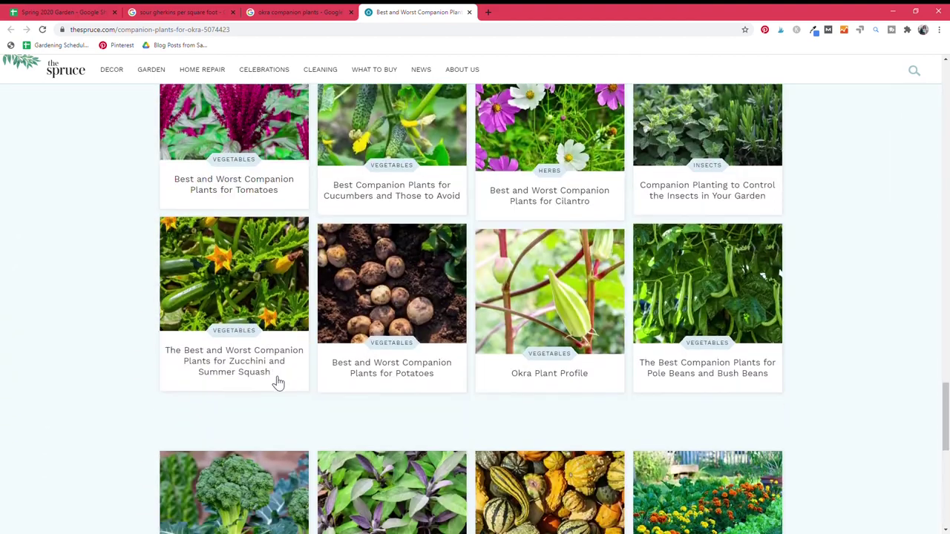
scroll(277, 382, "up", 20)
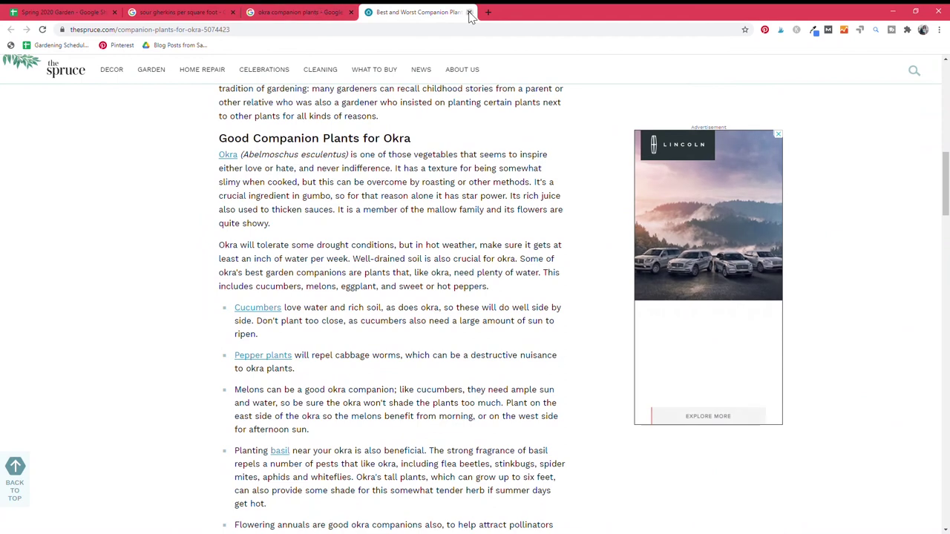
Search for okra companion plants tomatoes and check the results for whether okra and tomatoes grow well together
left_click(286, 12)
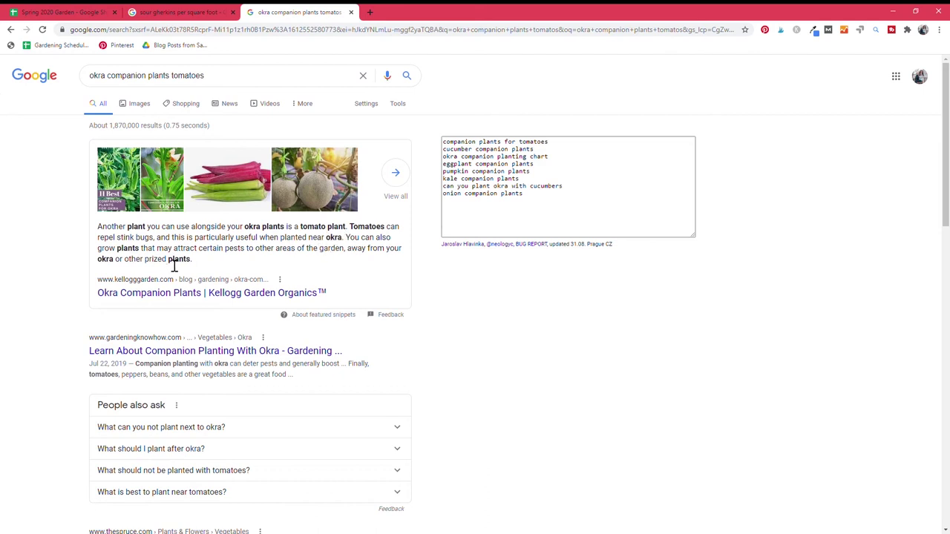
scroll(134, 289, "down", 1)
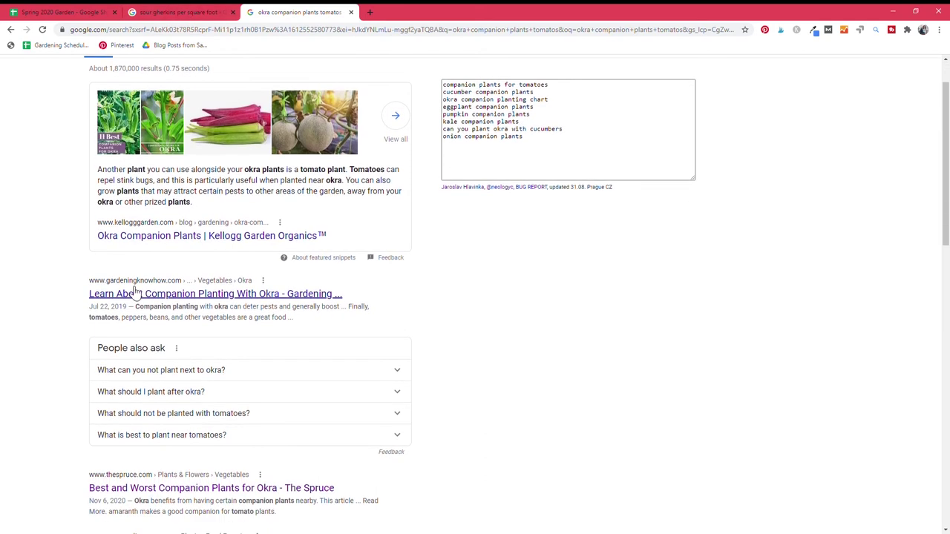
scroll(123, 326, "down", 2)
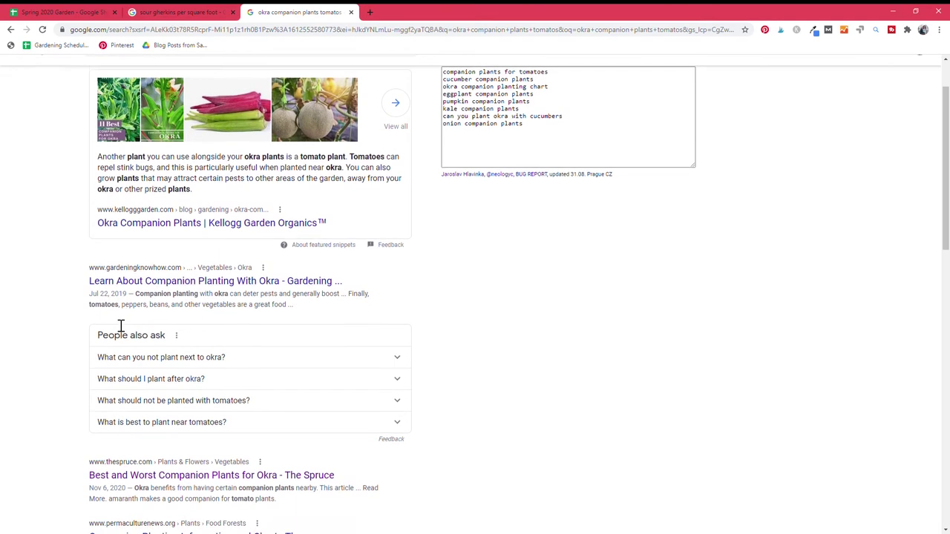
left_click_drag(167, 373, 269, 378)
left_click(275, 377)
scroll(268, 387, "down", 1)
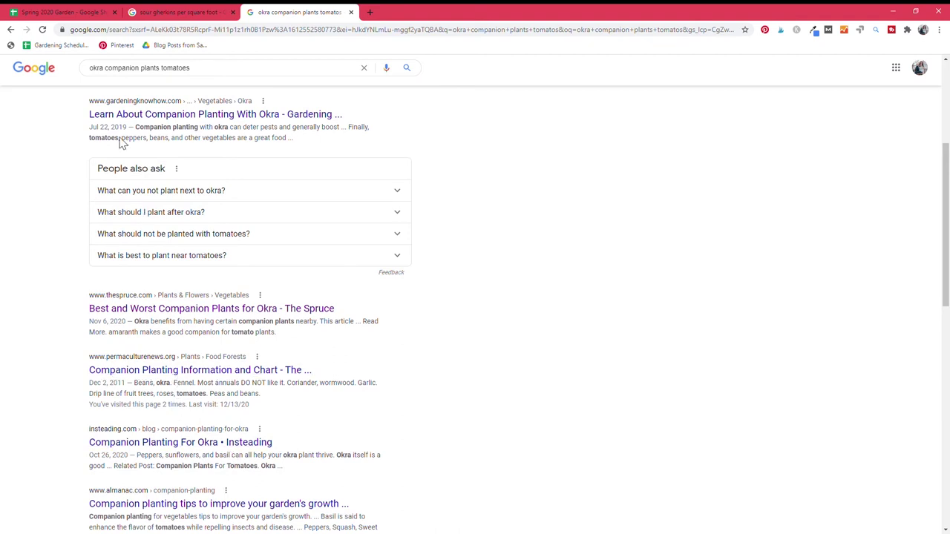
Check the Jing Orange Okra entry in the planting list, and search Google for how many okra plants do i need
left_click(46, 10)
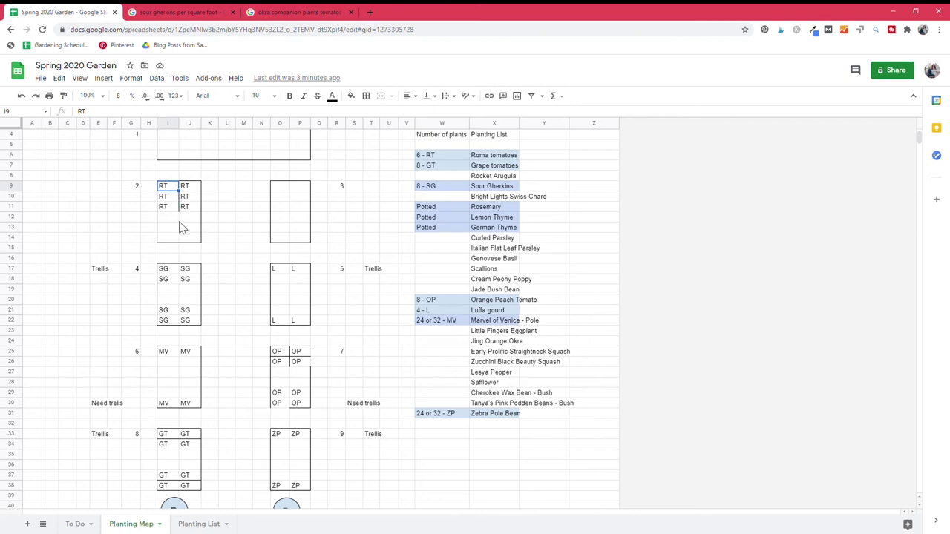
left_click(483, 341)
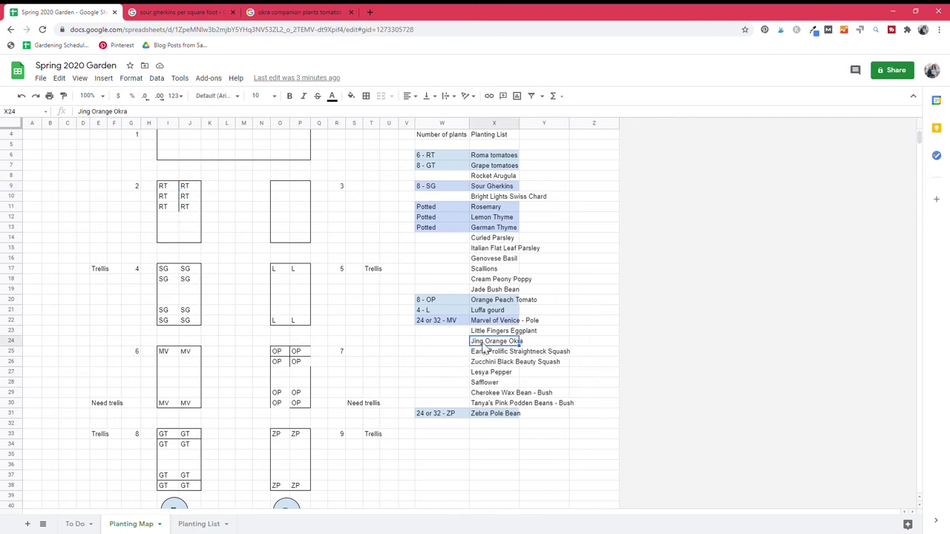
left_click(369, 13)
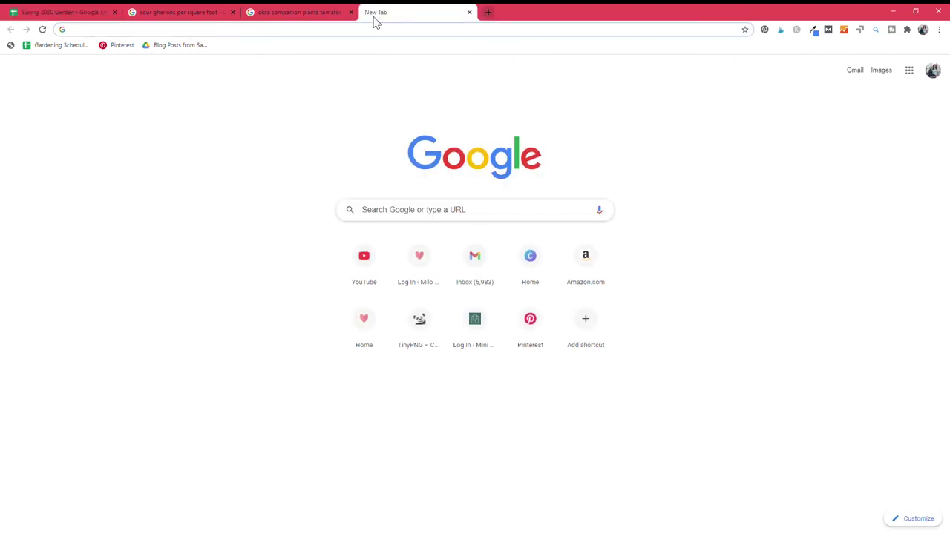
type("how ma")
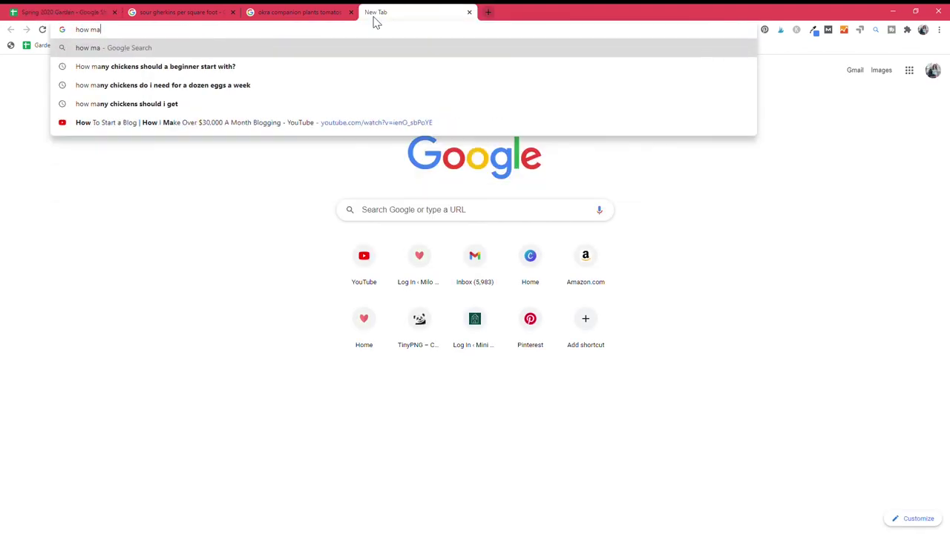
type("ny okra plants")
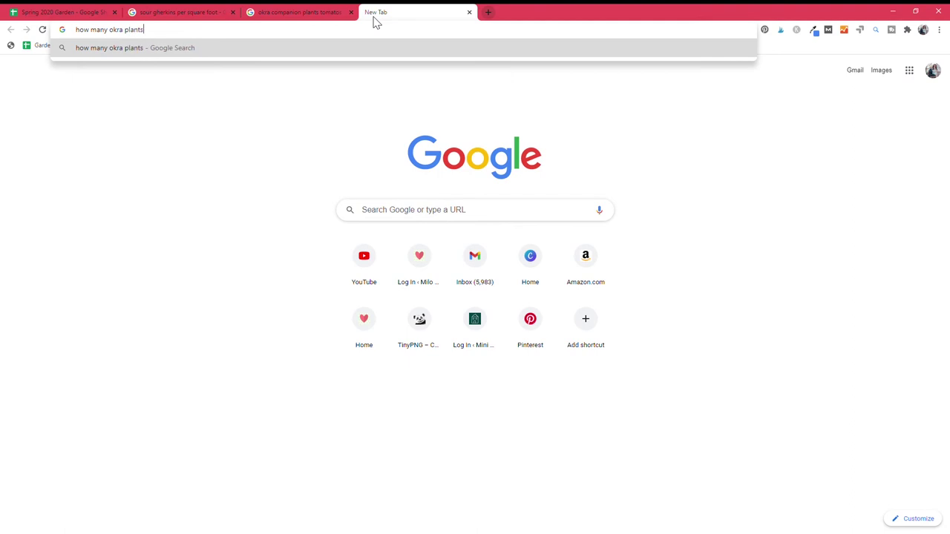
type(" do i need")
key("Return")
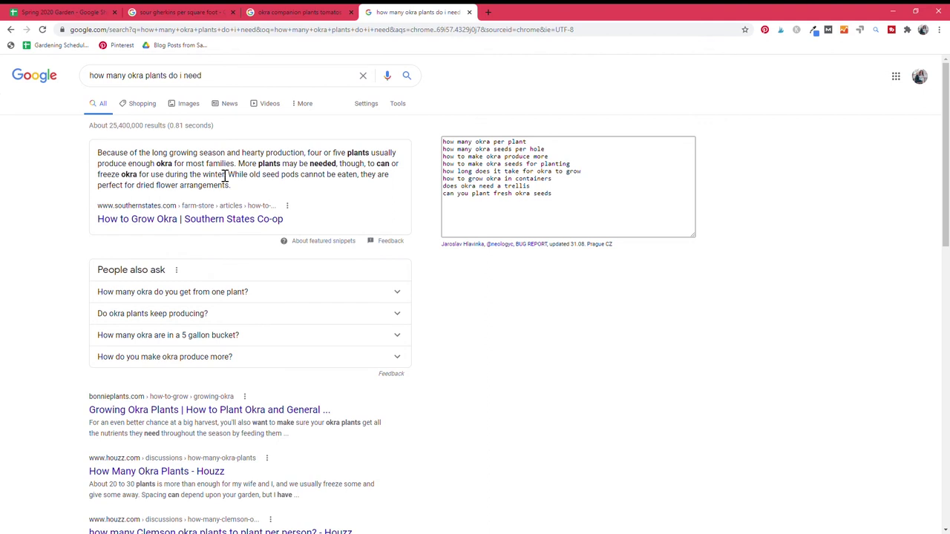
Read through the search results for the recommended number of okra plants per person or family
scroll(225, 176, "down", 1)
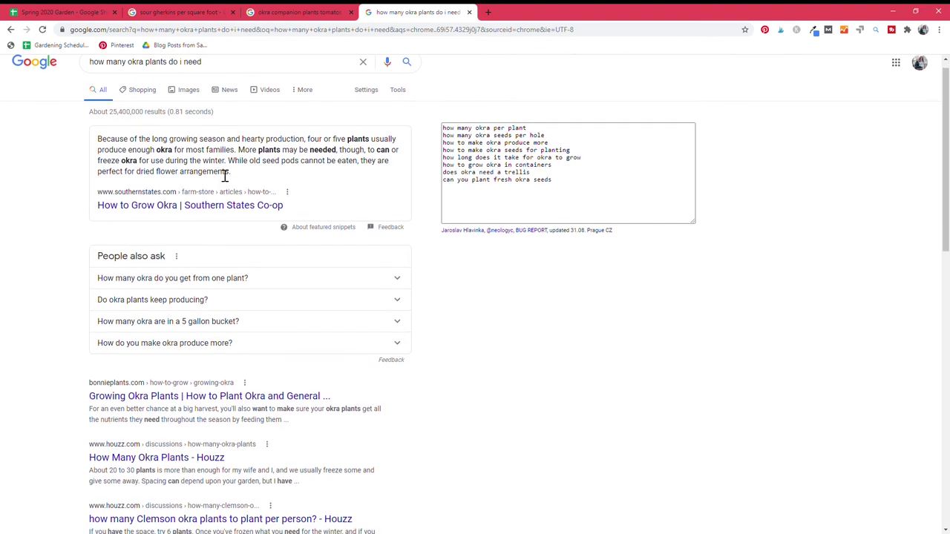
scroll(224, 176, "down", 2)
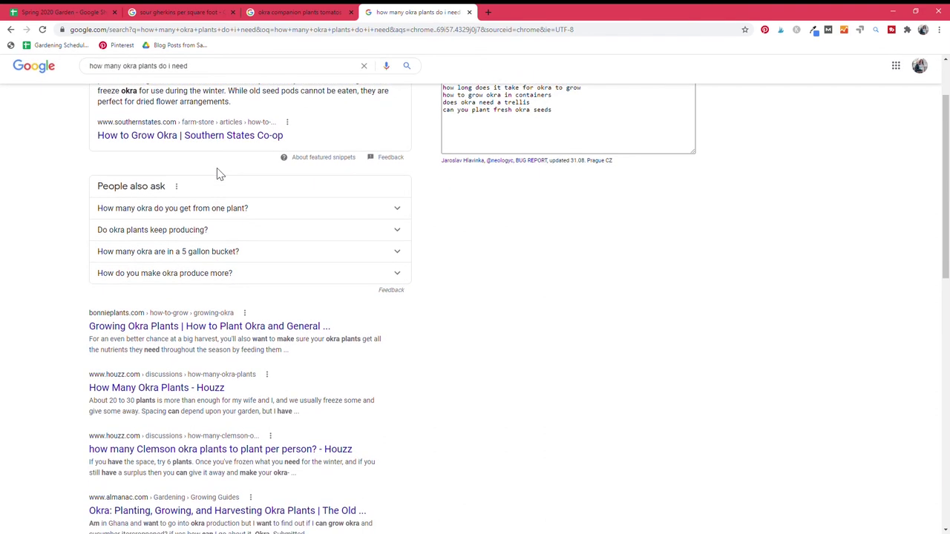
scroll(220, 174, "down", 5)
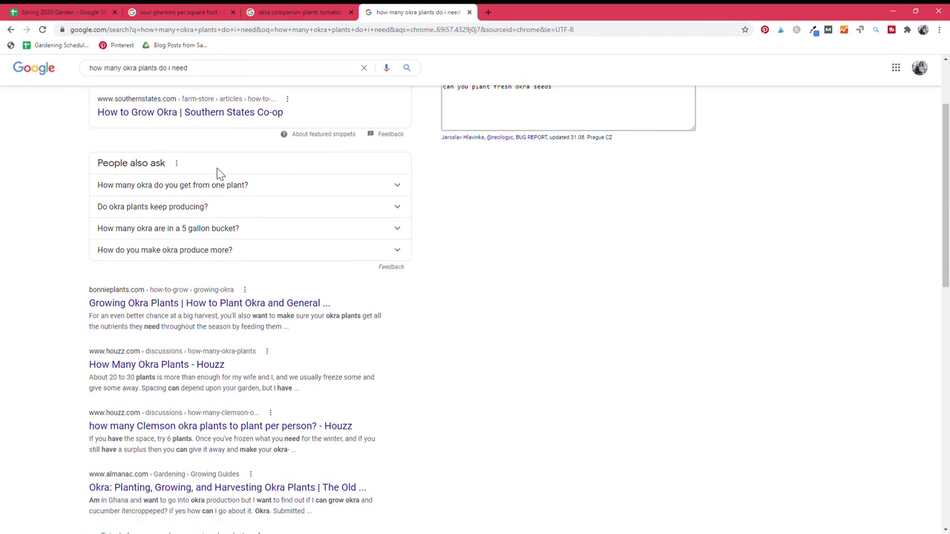
left_click_drag(318, 405, 104, 418)
left_click_drag(167, 422, 211, 421)
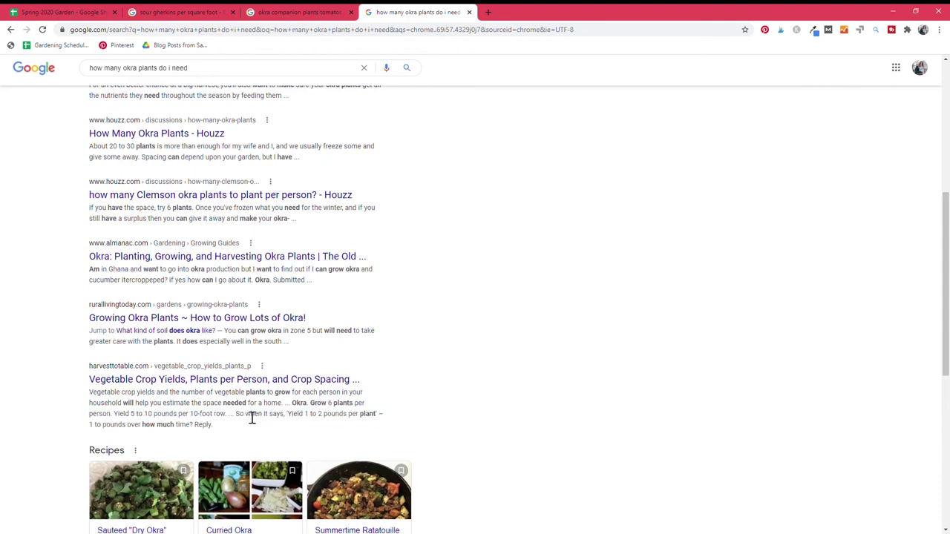
scroll(252, 418, "up", 5)
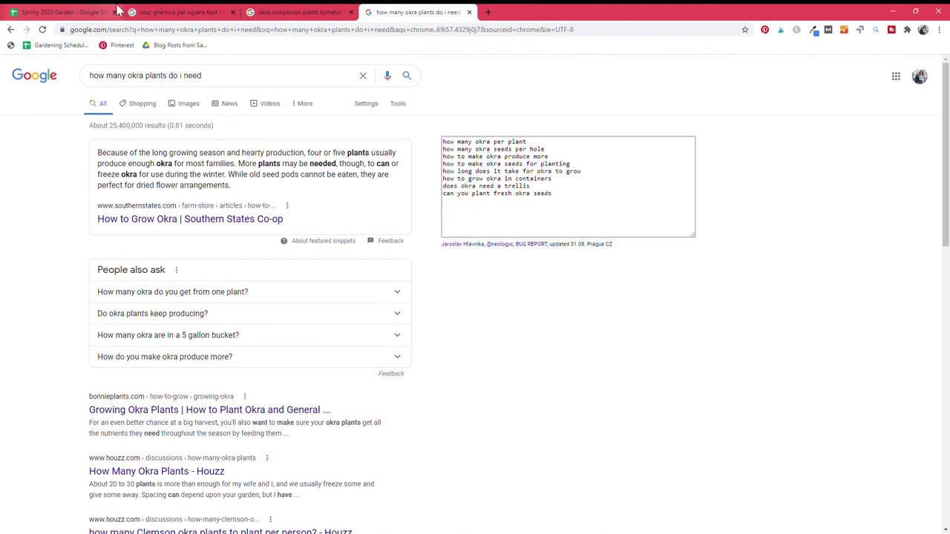
Check the free cells in bed 2, and search Google for okra per square foot to read its plants-per-square value
left_click(71, 10)
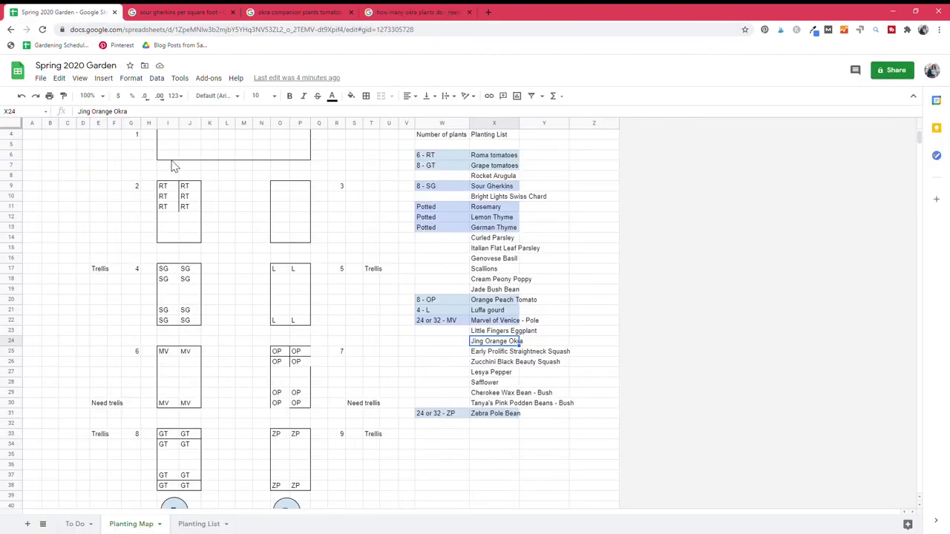
left_click(170, 230)
left_click(186, 231)
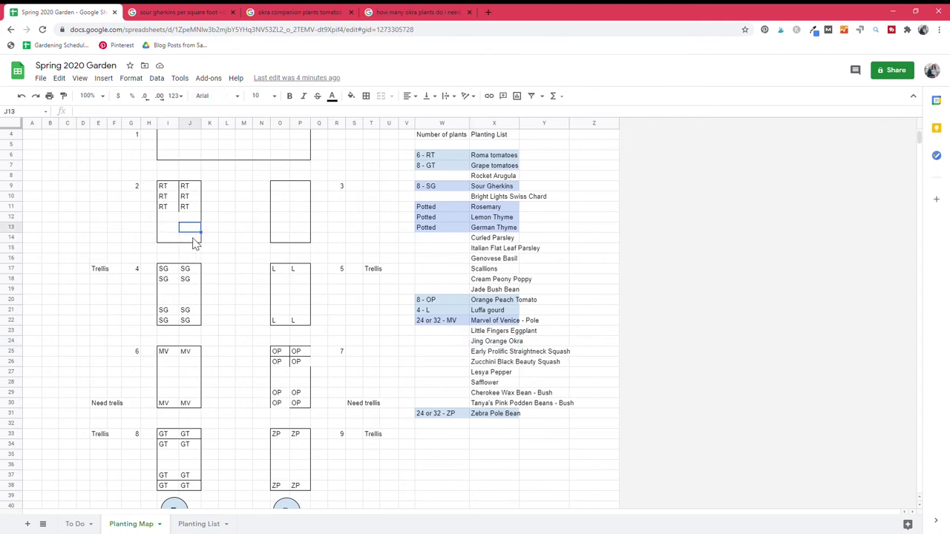
left_click(163, 12)
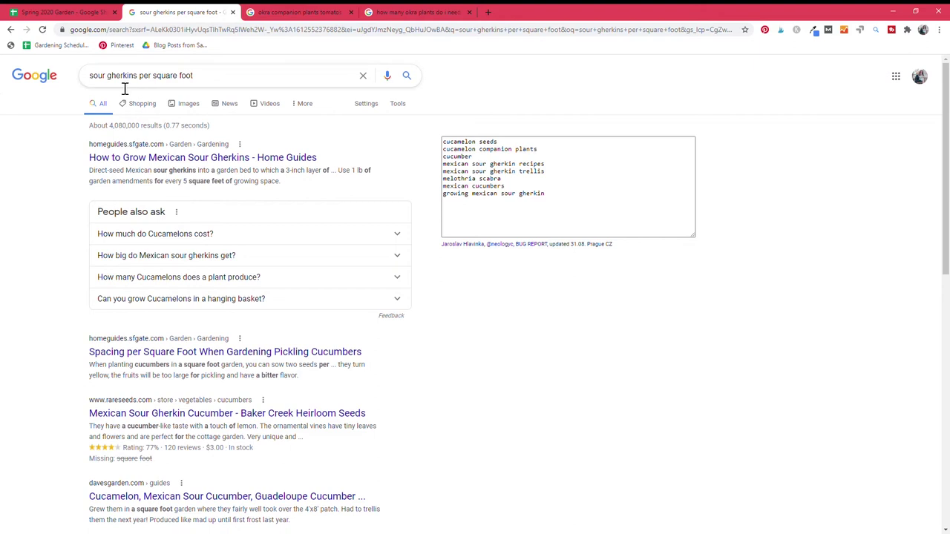
left_click_drag(140, 85, 83, 84)
type("okra")
key("Return")
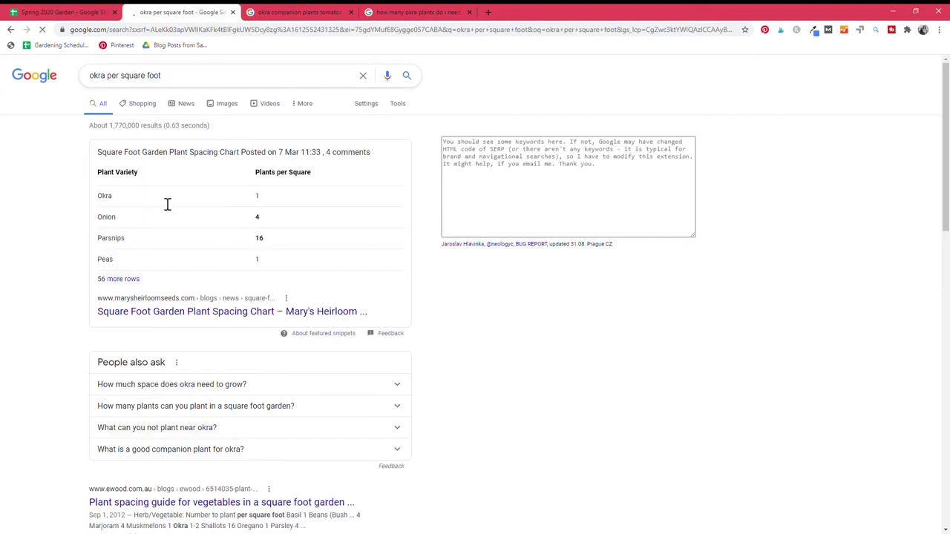
double_click(272, 200)
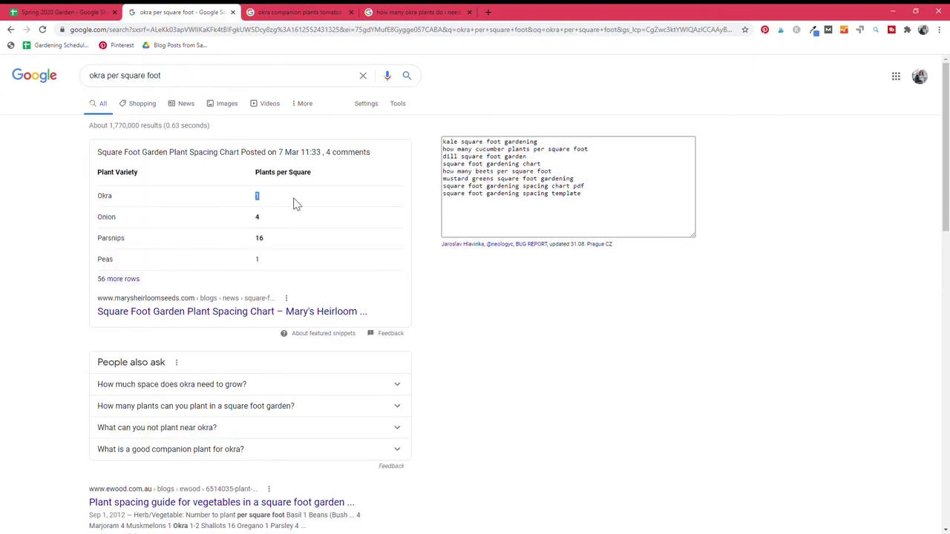
Return to the Spring 2020 Garden sheet and fill the six empty cells of bed 2 (I12:J14) with OK
left_click(59, 12)
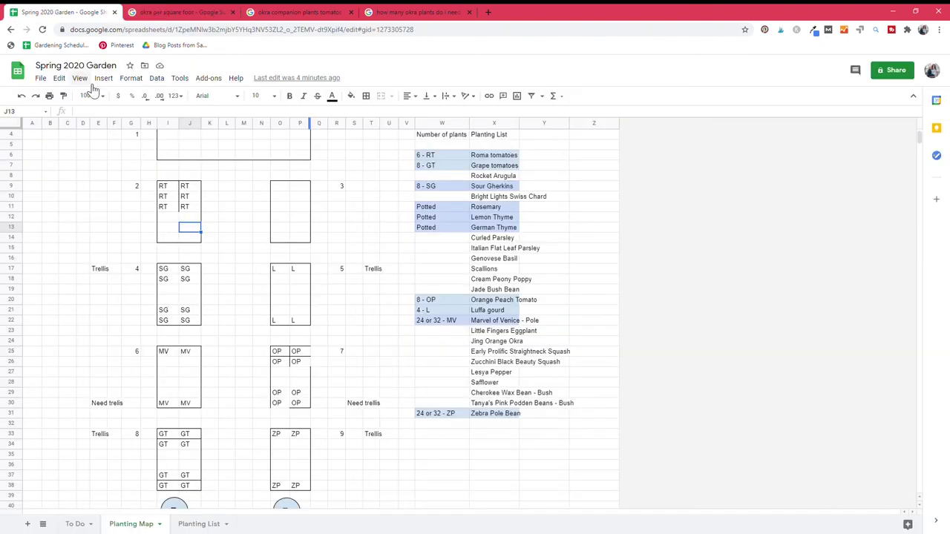
left_click(169, 229)
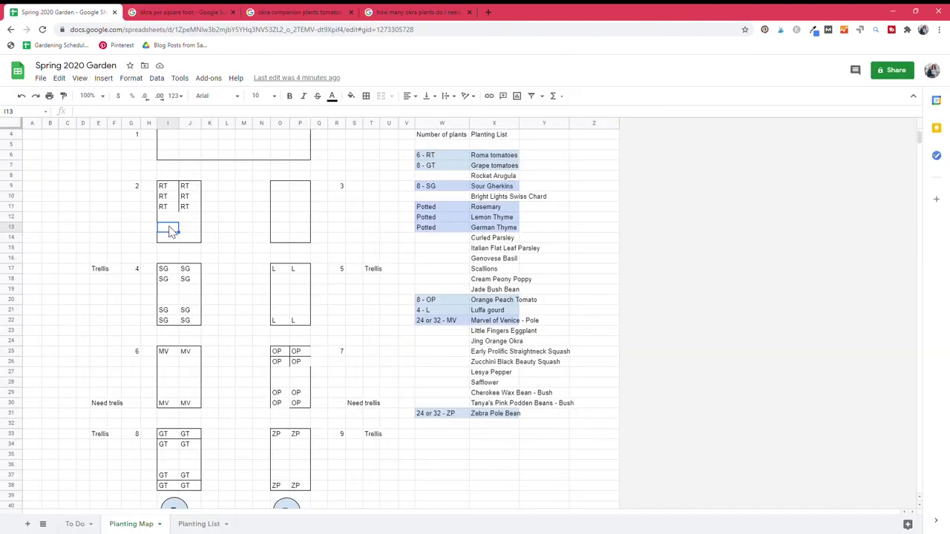
type("OK")
key("Tab")
type("OK")
key("Return")
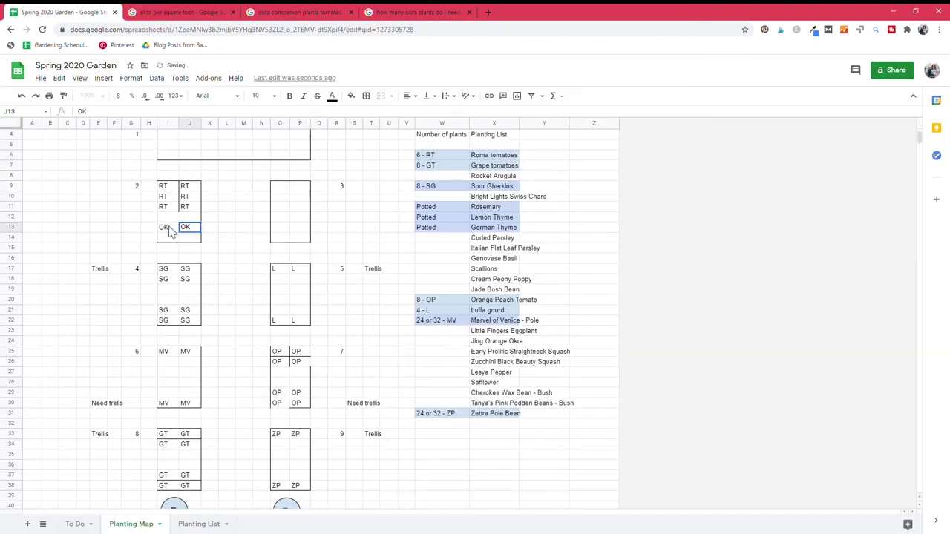
type("OK")
key("Tab")
type("OK")
left_click(170, 219)
type("O")
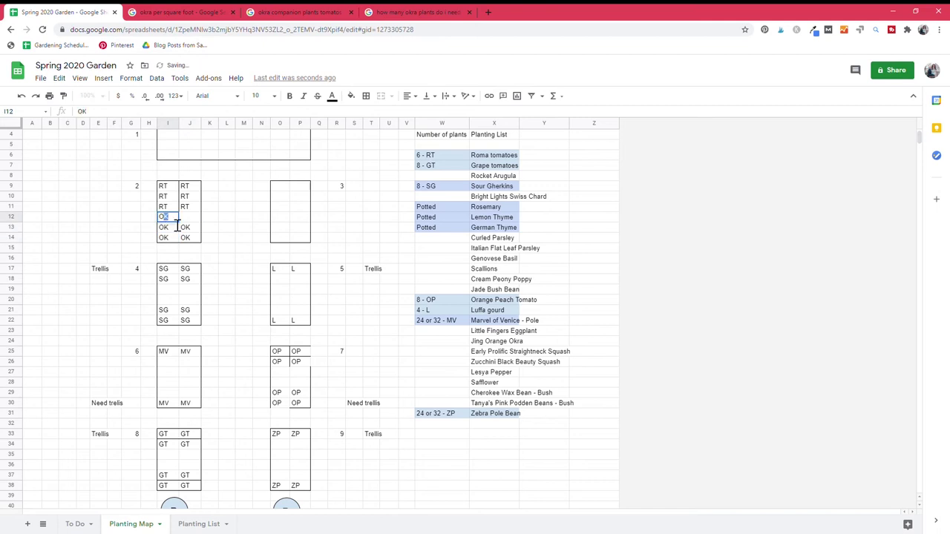
key("Tab")
type("OK")
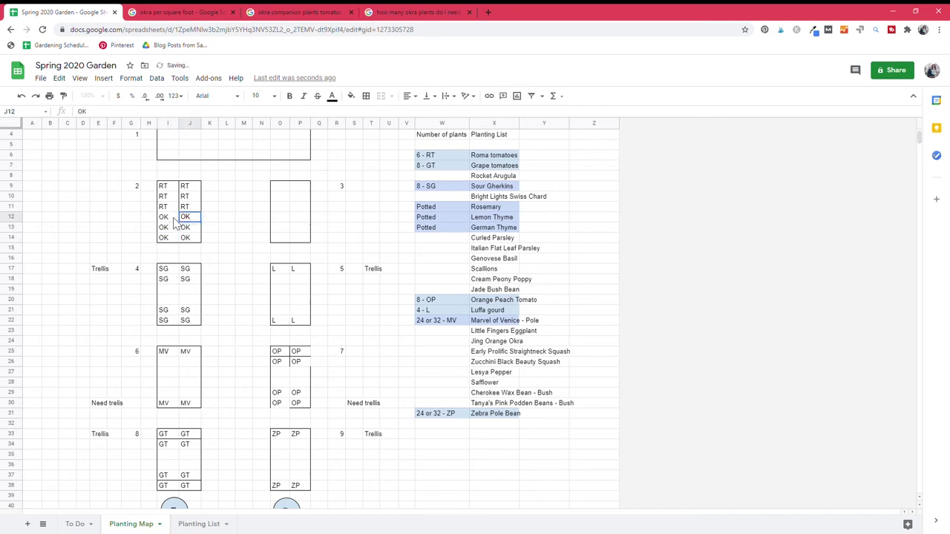
left_click(170, 219)
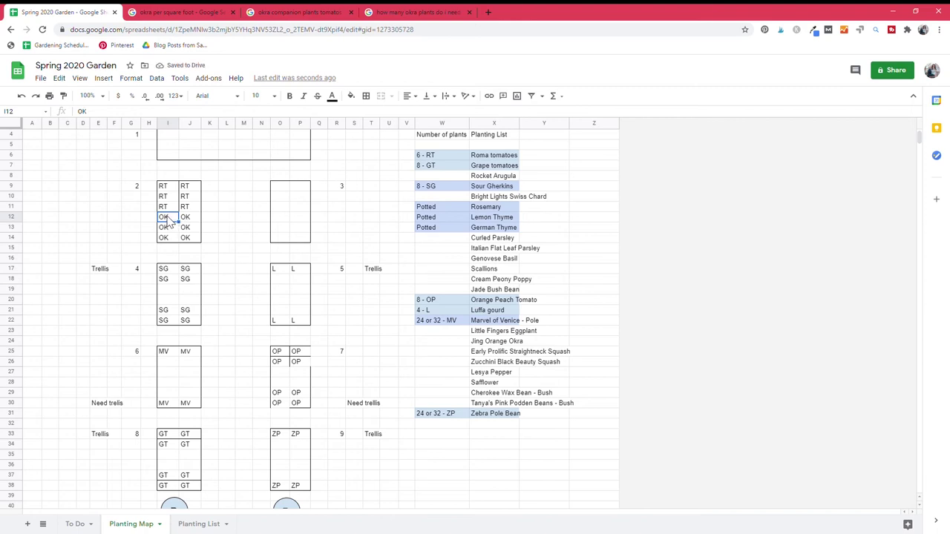
left_click(190, 221, "shift")
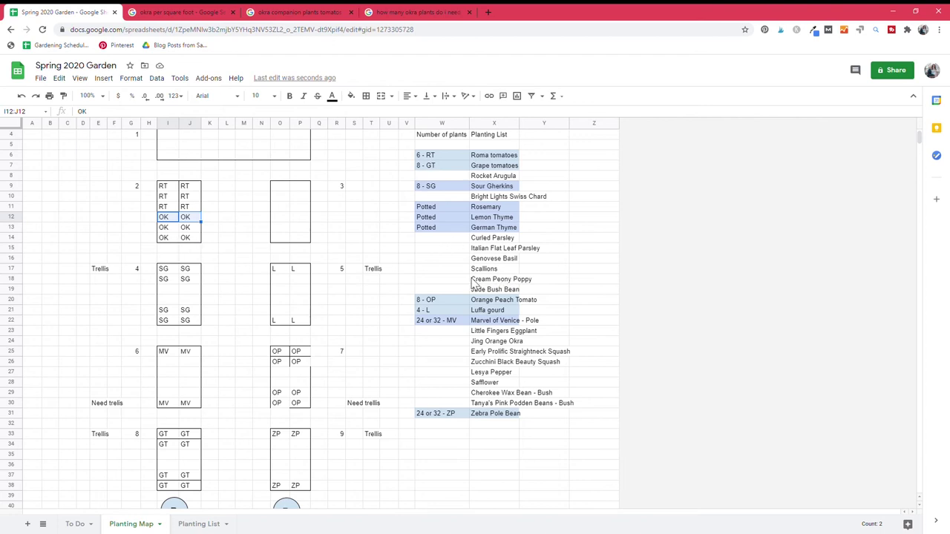
Record 6 - OK as the number of plants for Jing Orange Okra and shade both cells of that entry light blue
left_click(458, 345)
type("6 - OK")
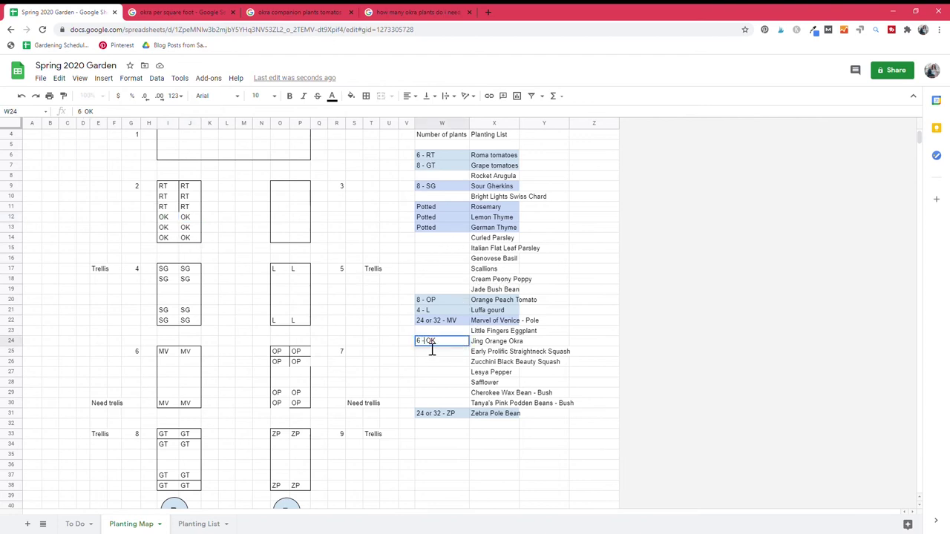
key("Tab")
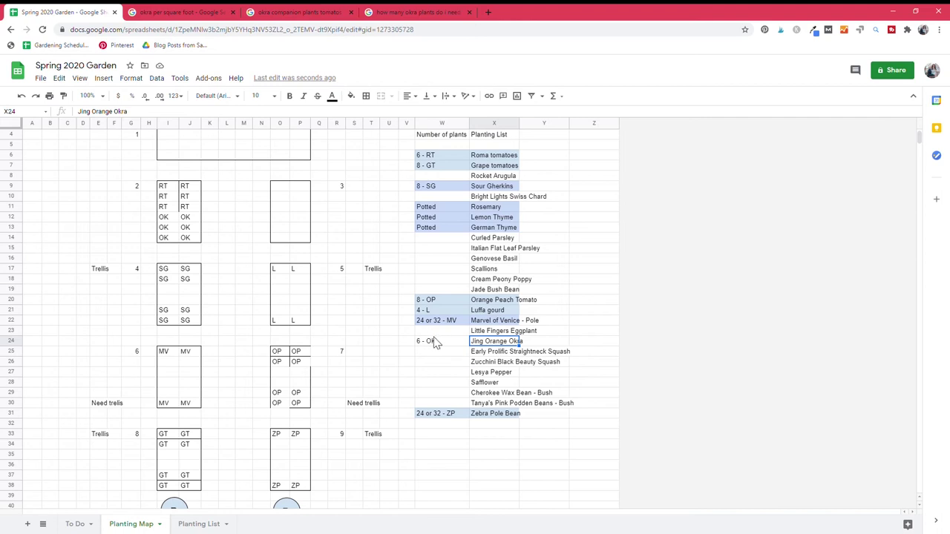
left_click(436, 343)
left_click(490, 343, "shift")
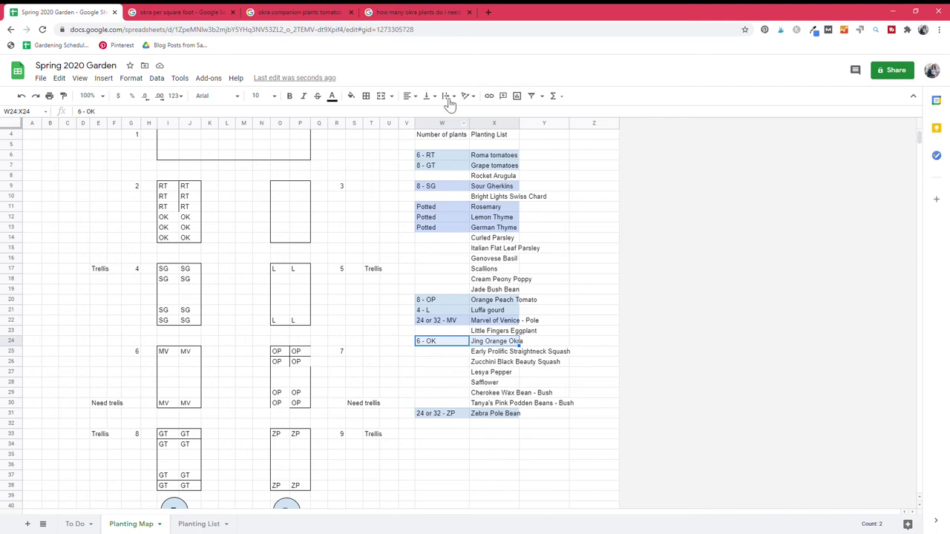
left_click(354, 97)
left_click(433, 165)
left_click(494, 290)
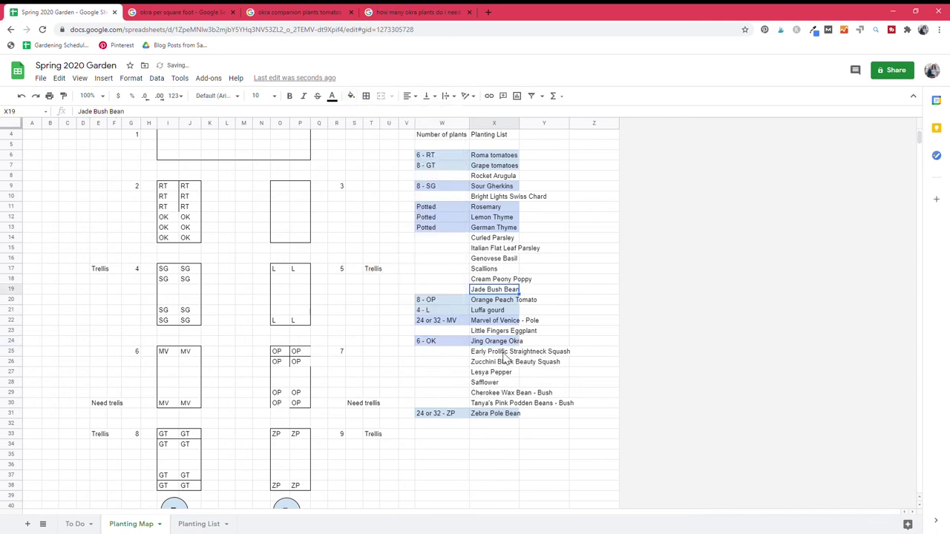
Review the Early Prolific Straightneck Squash and Zucchini Black Beauty Squash entries against the empty space in bed 1
left_click(498, 353)
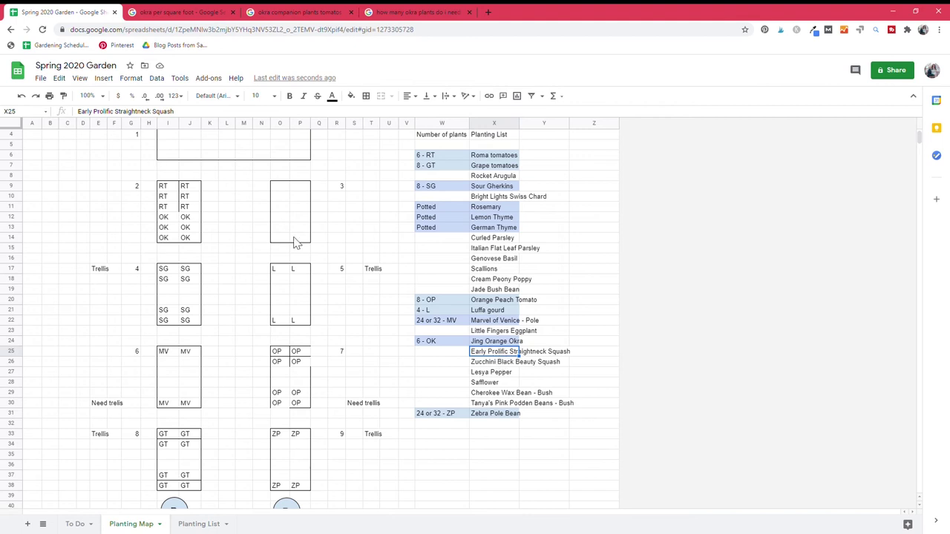
scroll(469, 366, "up", 1)
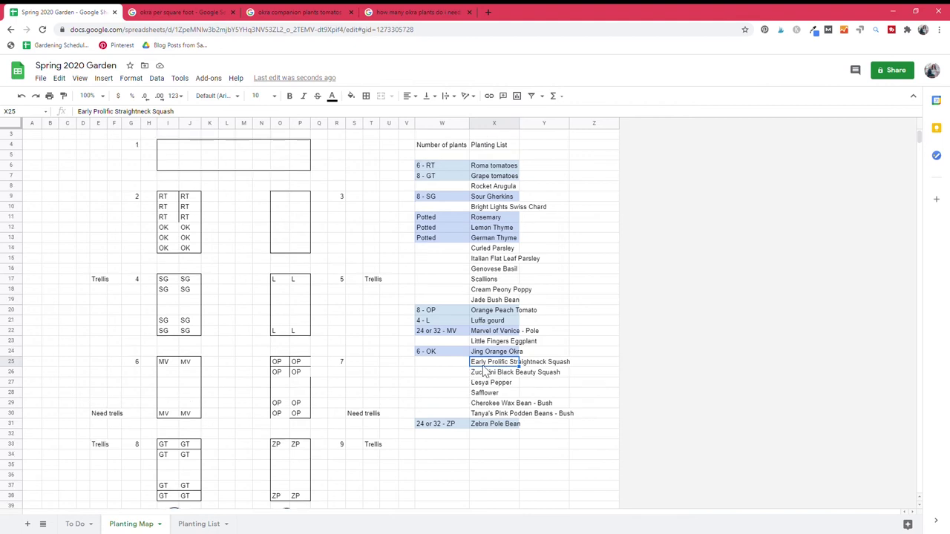
left_click(501, 373)
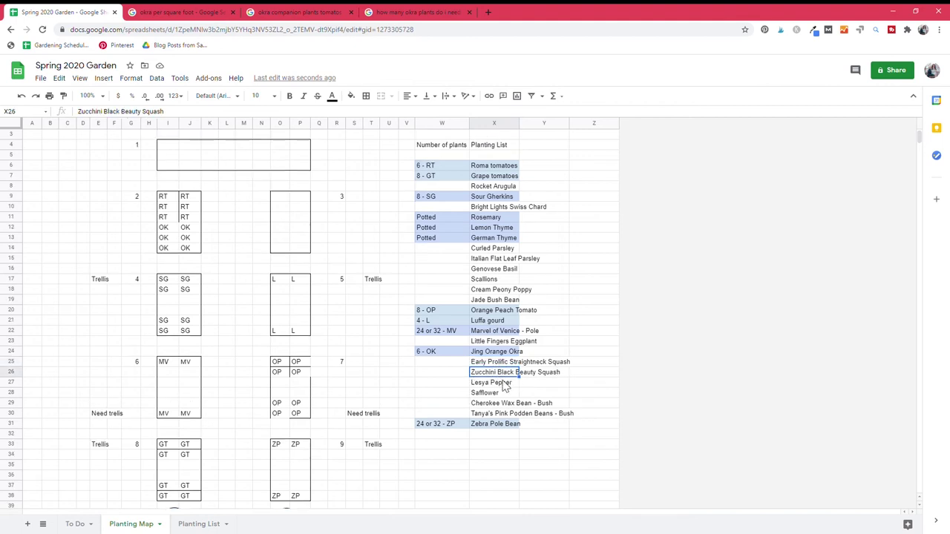
scroll(505, 384, "up", 2)
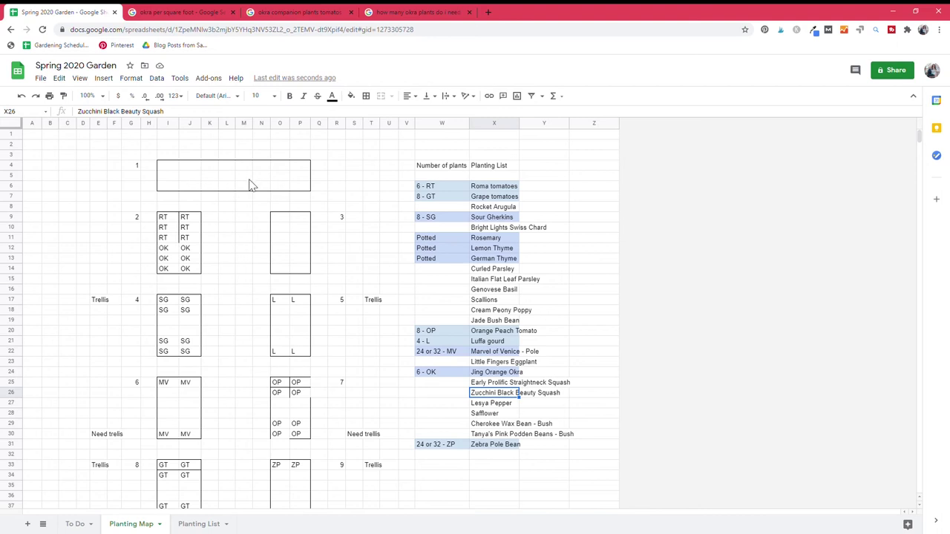
left_click(168, 168)
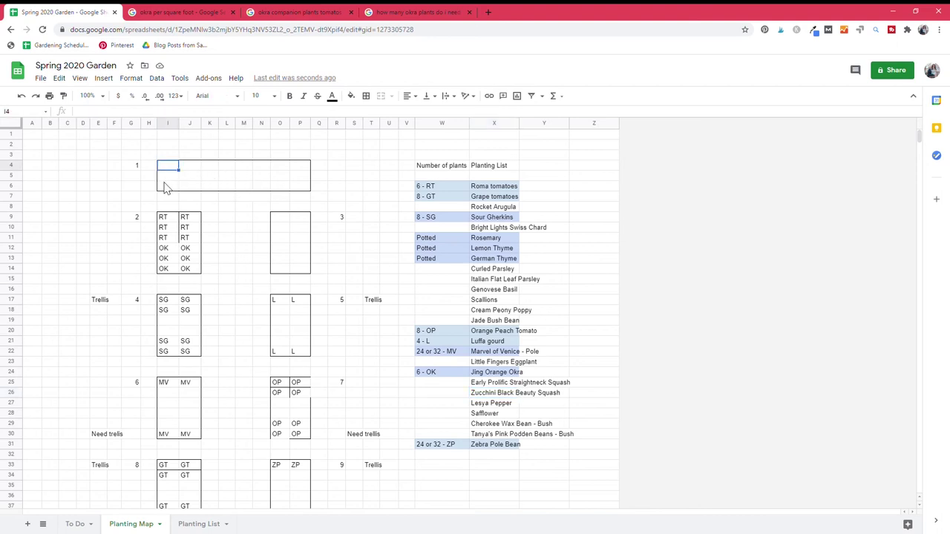
left_click_drag(165, 170, 168, 194)
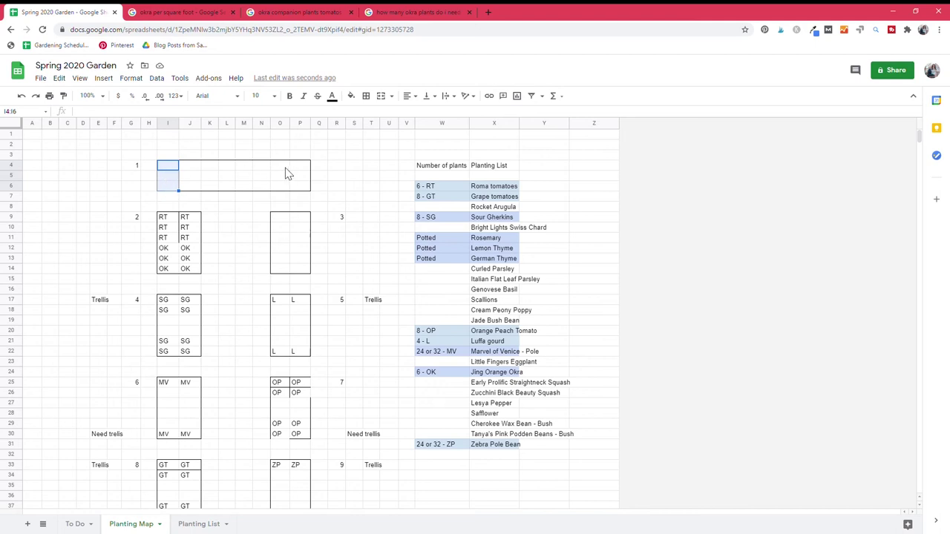
Shade the blocks I4:J6 and M4:N6 of bed 1 light green
left_click(173, 166)
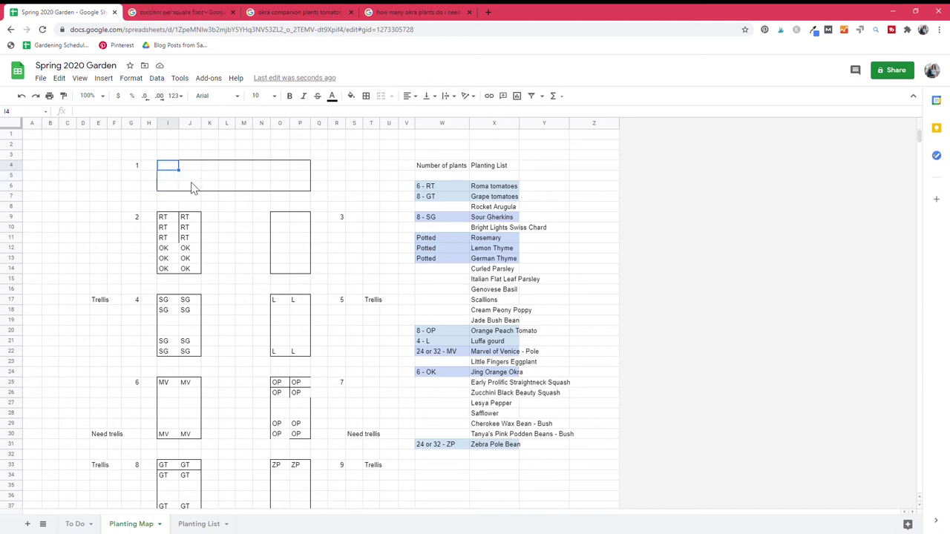
left_click(191, 188, "shift")
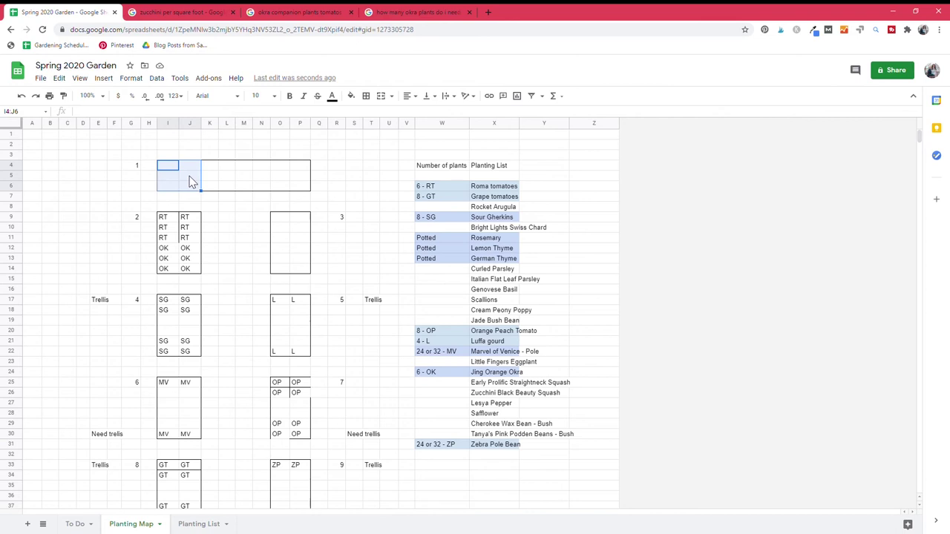
left_click(351, 97)
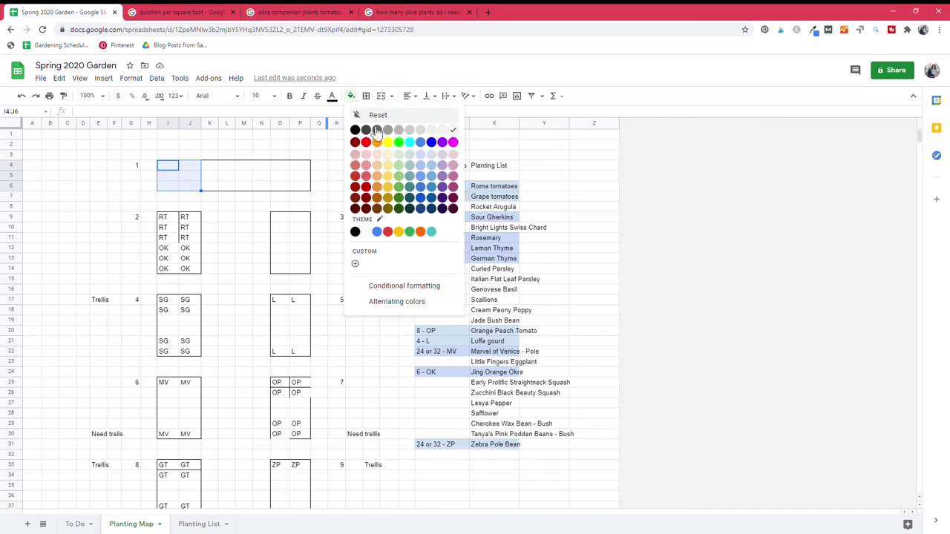
left_click(400, 155)
left_click(215, 168)
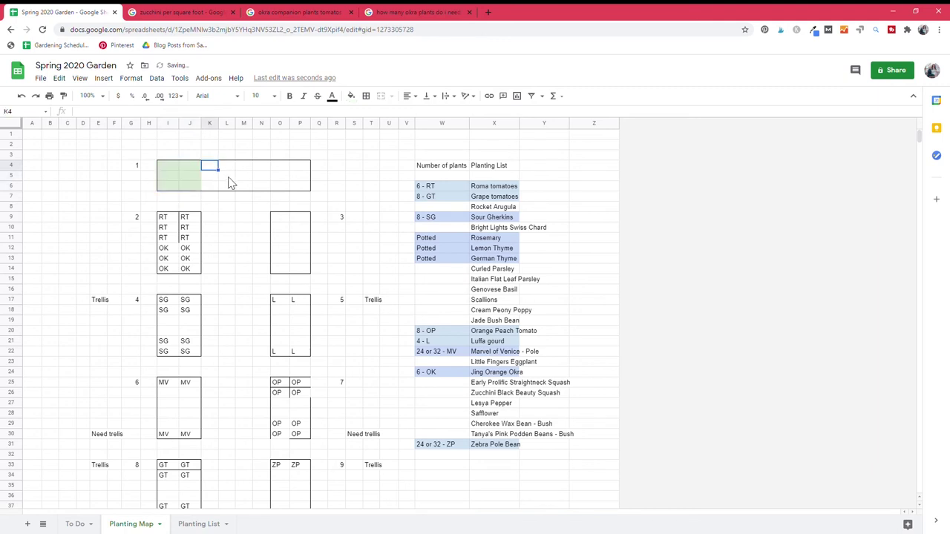
left_click(245, 168)
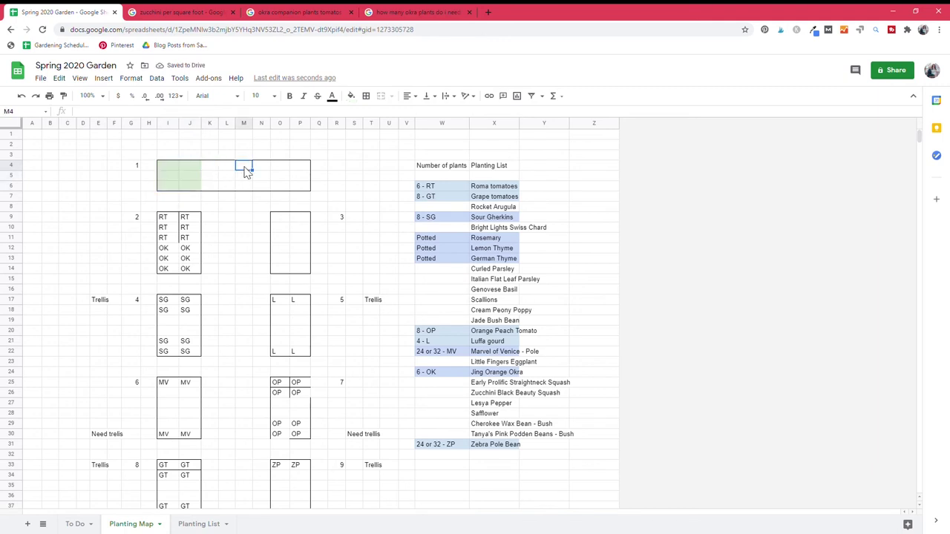
left_click(261, 185, "shift")
key("ctrl+y")
Shade the block K4:L6 of bed 1 light yellow
left_click(210, 167)
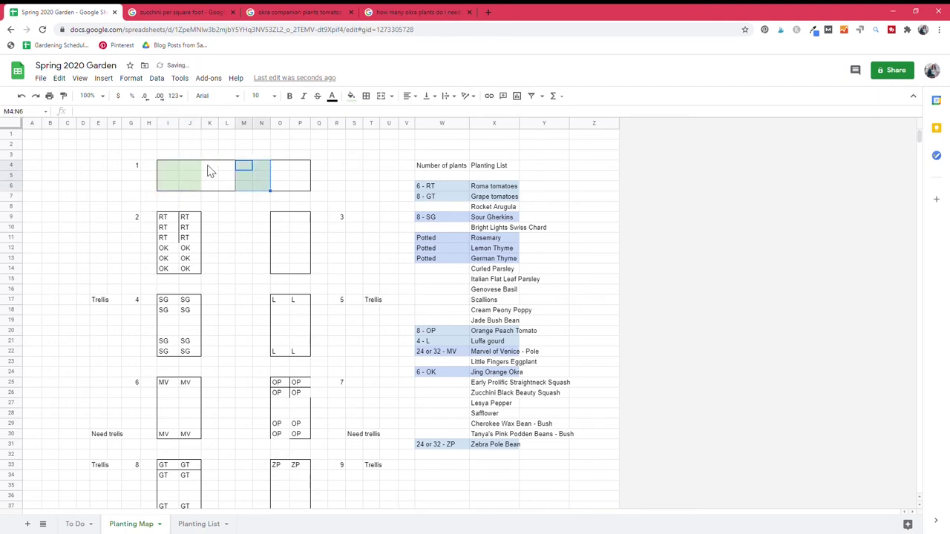
left_click(230, 188, "shift")
left_click(351, 96)
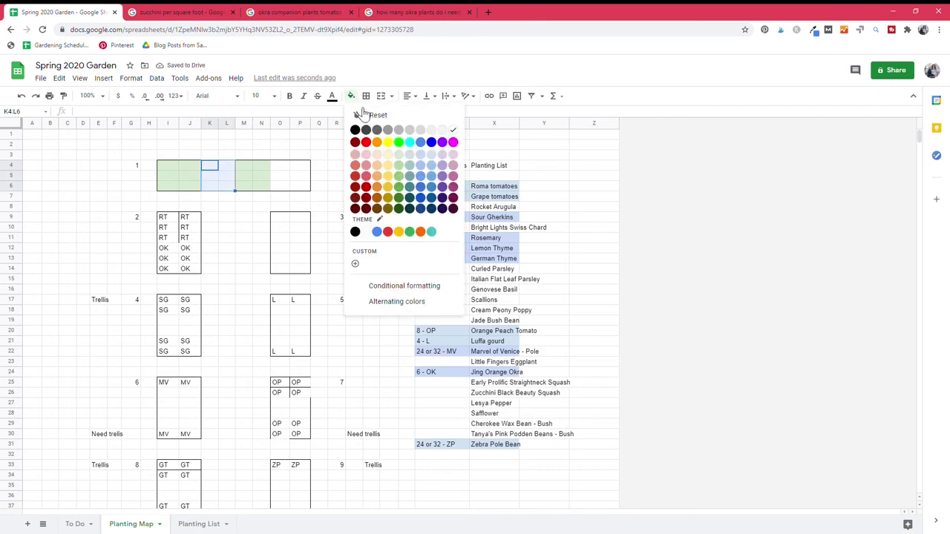
left_click(391, 154)
Shade the block O4:P6 light yellow and label the four bed 1 blocks Zucchini, YS, Zucchini and YS in row 5
left_click(280, 168)
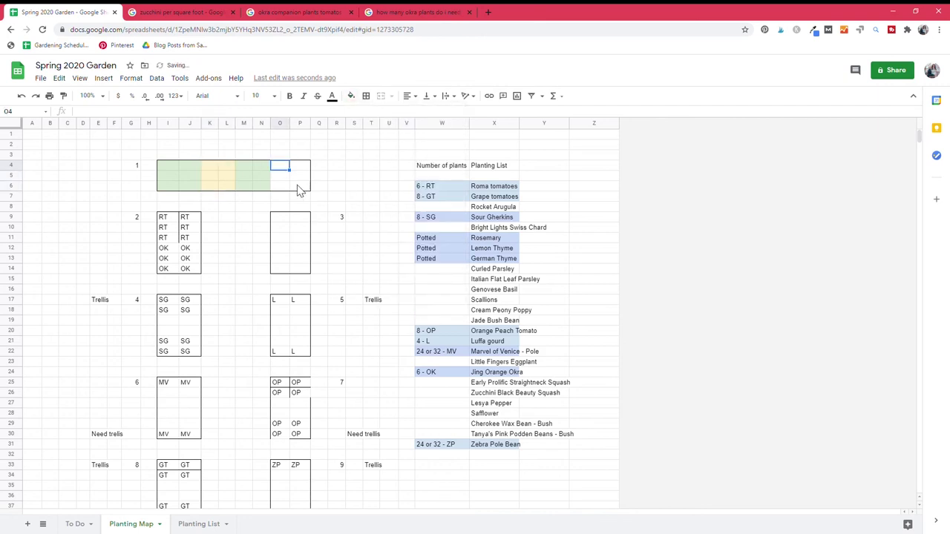
left_click(299, 189, "shift")
left_click(351, 95)
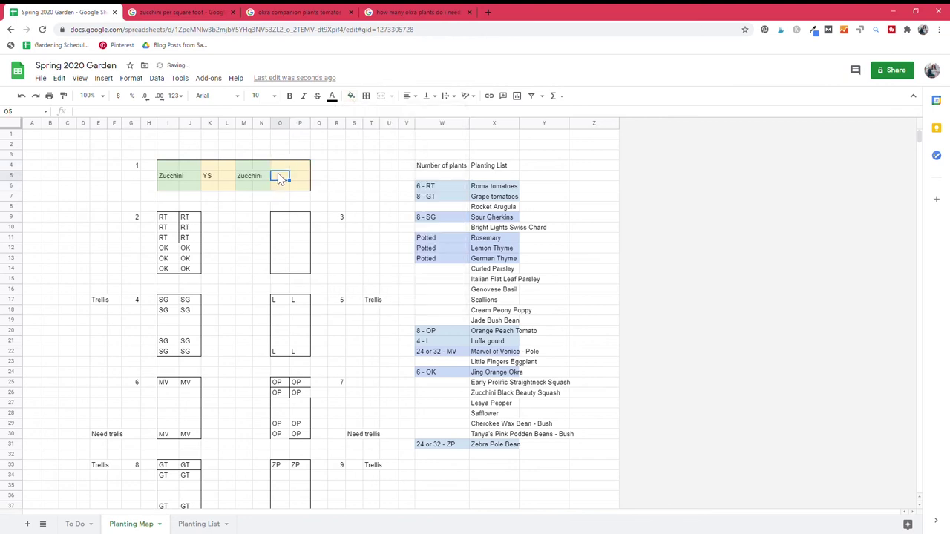
type("YS")
left_click(395, 209)
Record 2 as the number of plants for Early Prolific Straightneck Squash in the planting list
scroll(395, 211, "down", 1)
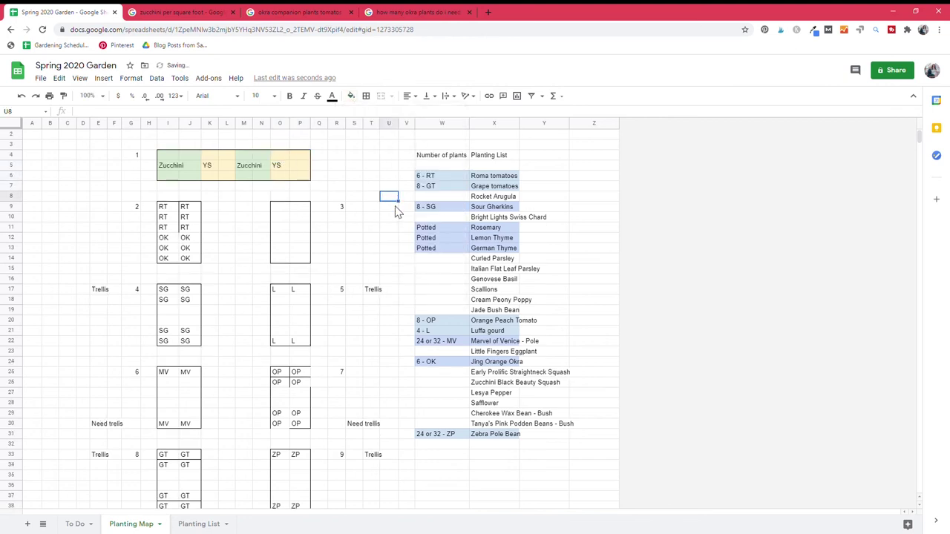
left_click(426, 375)
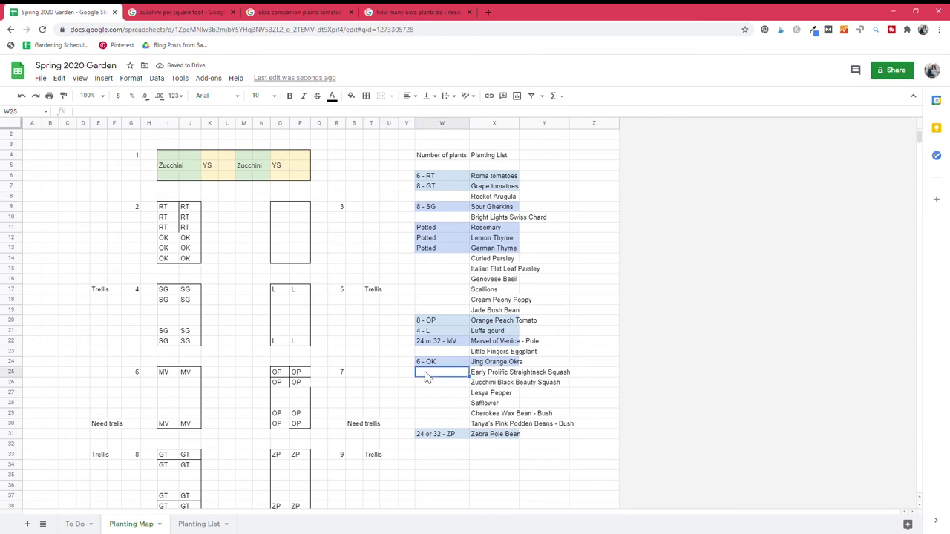
type("2")
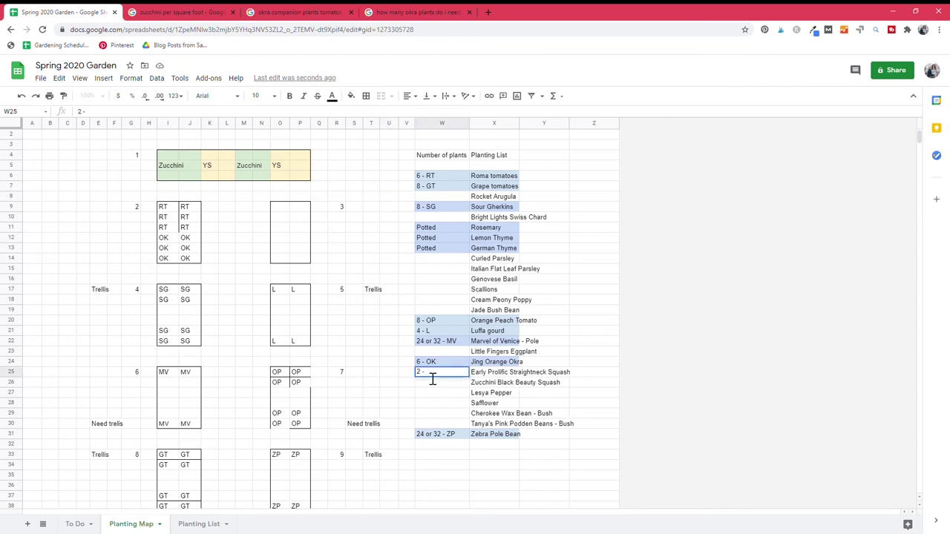
key("Return")
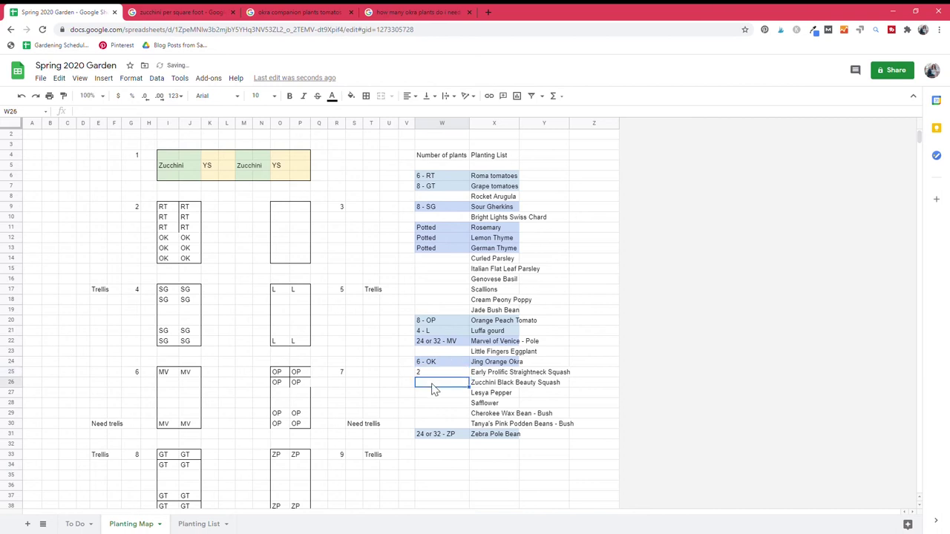
Record 2 plants for Zucchini Black Beauty Squash and shade both squash entries, W25:X26, light blue
left_click(453, 375)
left_click_drag(467, 377, 481, 388)
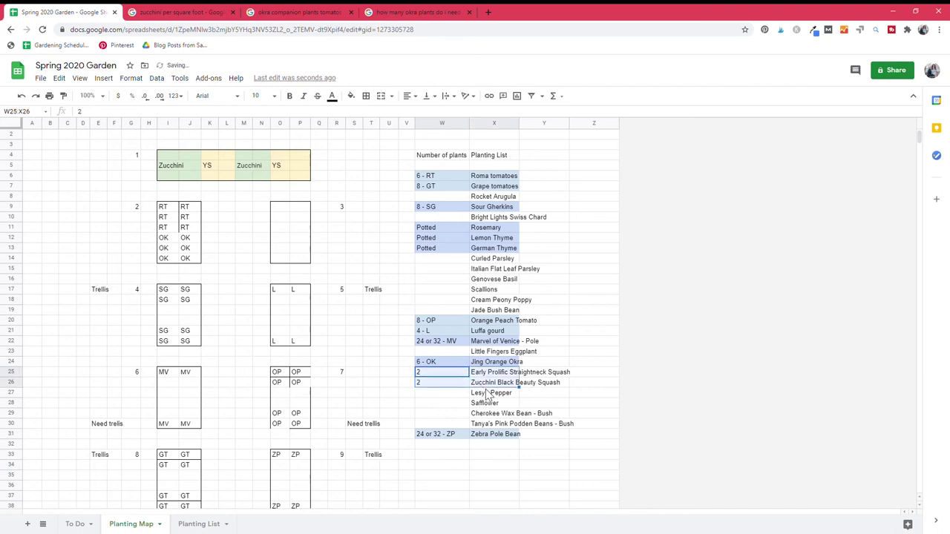
left_click(351, 96)
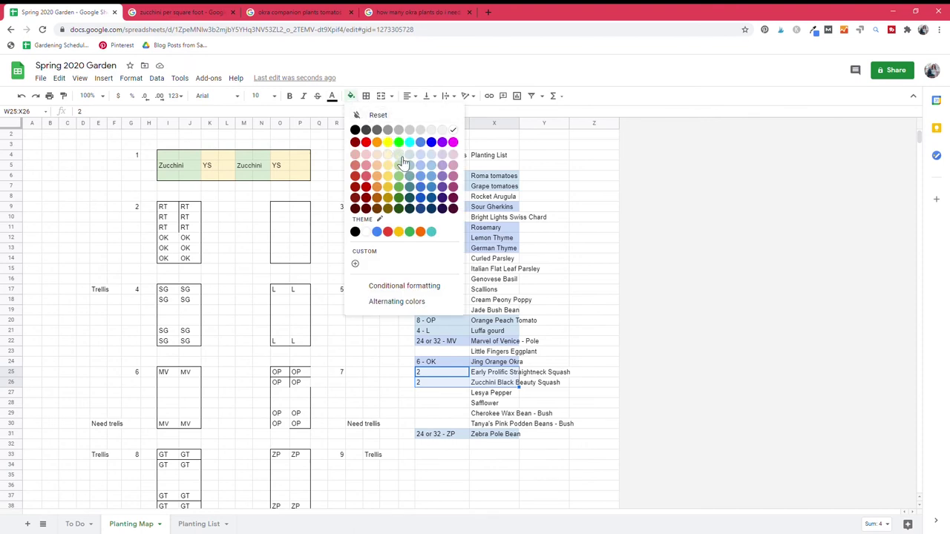
left_click(428, 162)
left_click(506, 351)
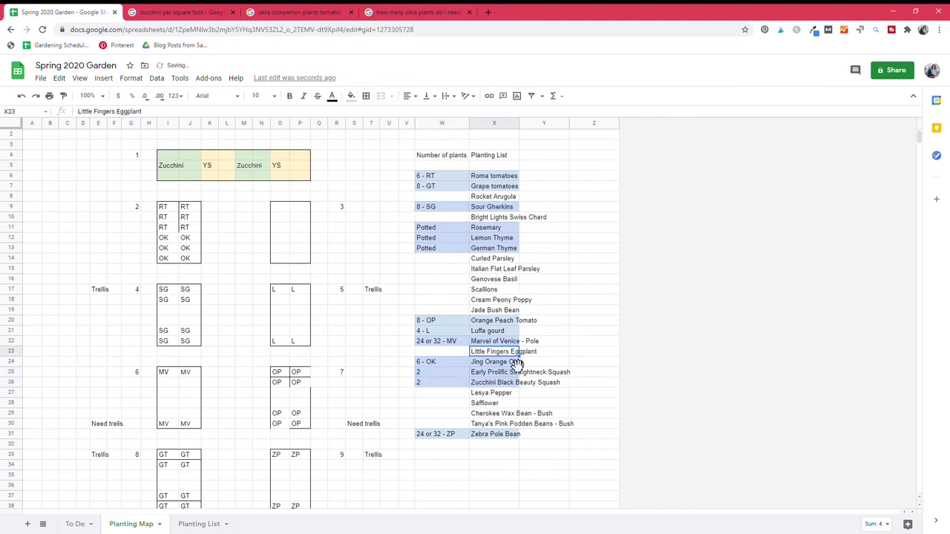
Mark Scallions as Potted in the planting list and shade the entry light blue
double_click(440, 290)
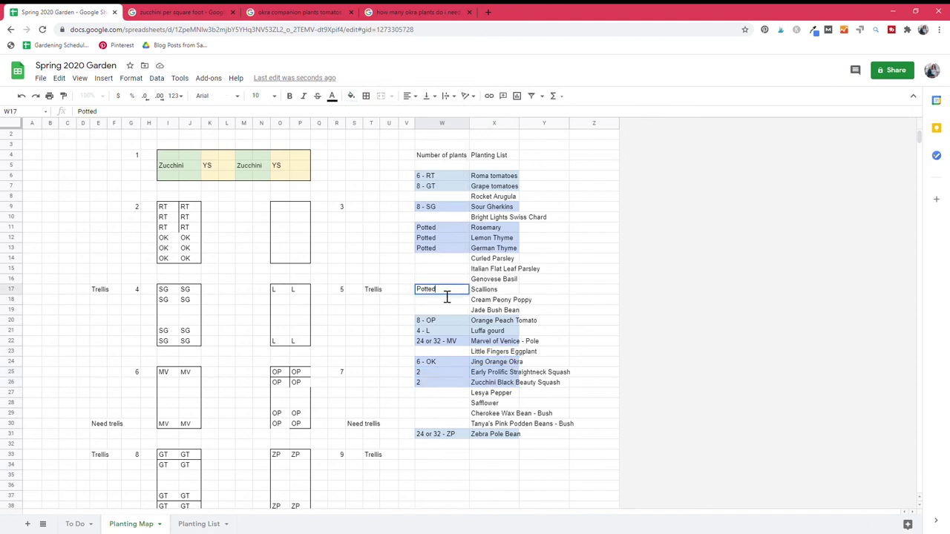
type("Potted")
left_click(481, 293, "shift")
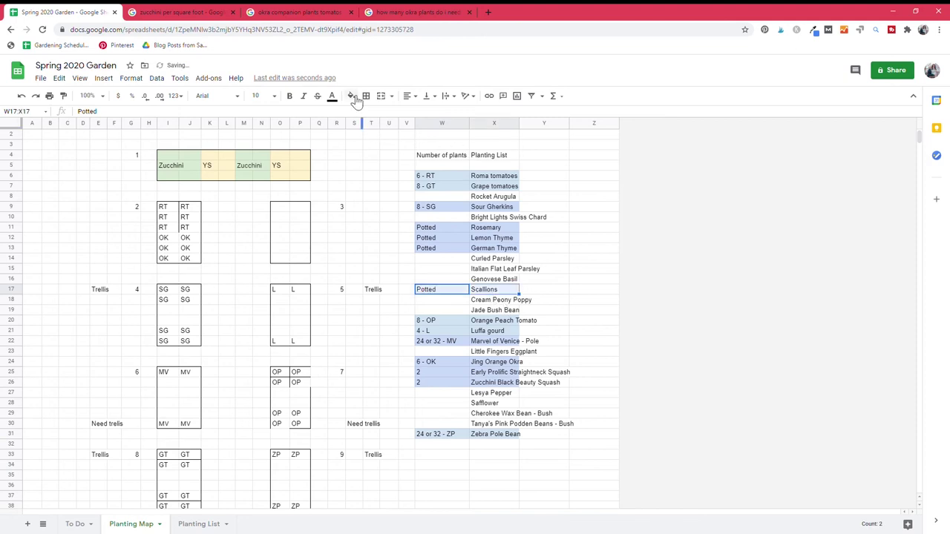
left_click(351, 96)
left_click(420, 156)
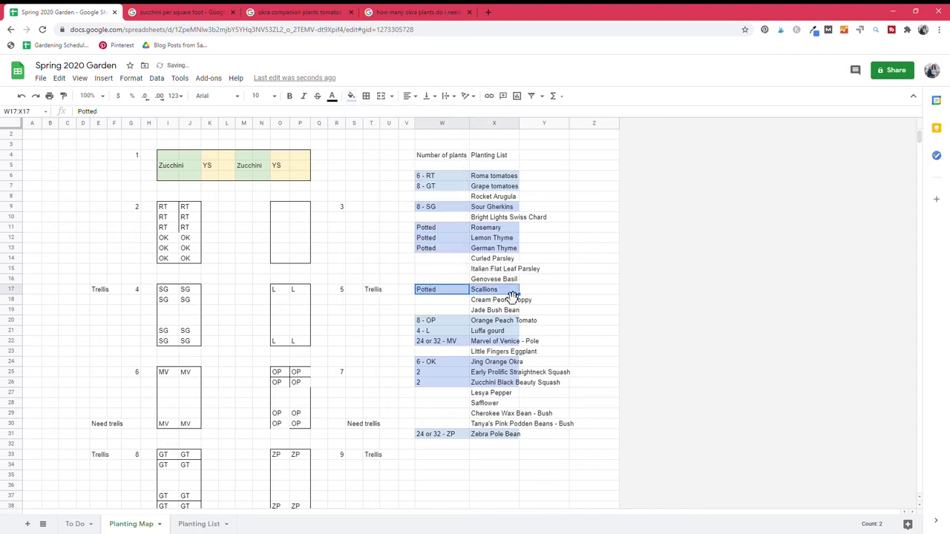
left_click(525, 302)
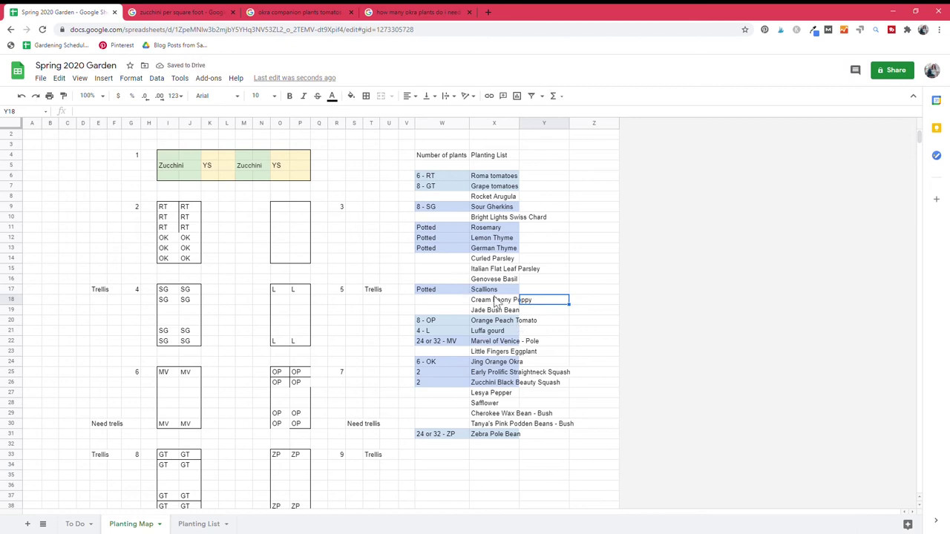
Mark Cream Peony Poppy as Potted in the planting list and shade the entry light blue
left_click(499, 303)
left_click(461, 304)
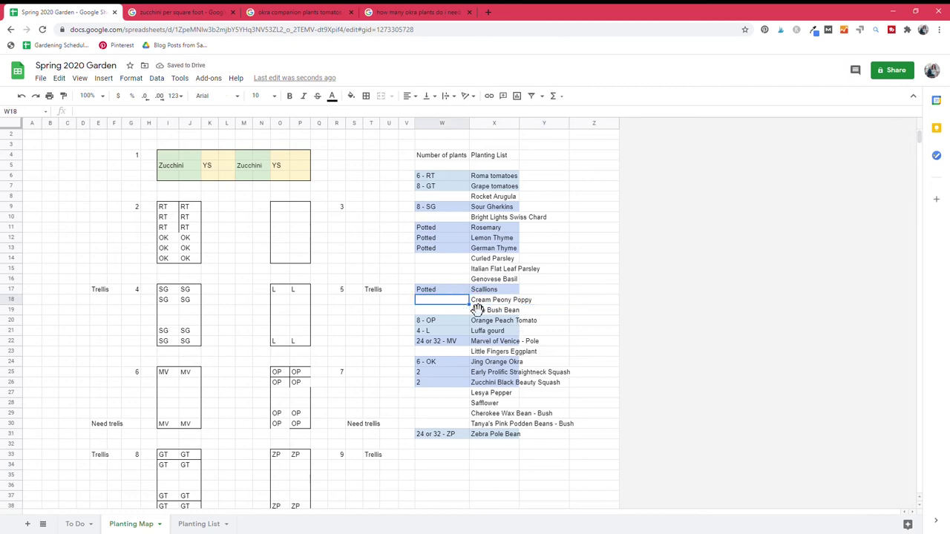
key("Up")
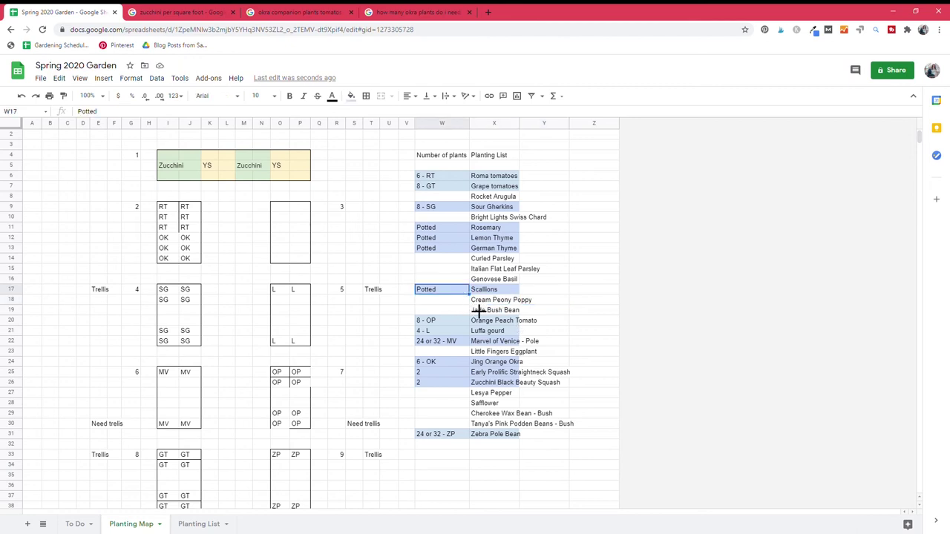
left_click_drag(478, 310, 480, 309)
left_click(495, 304)
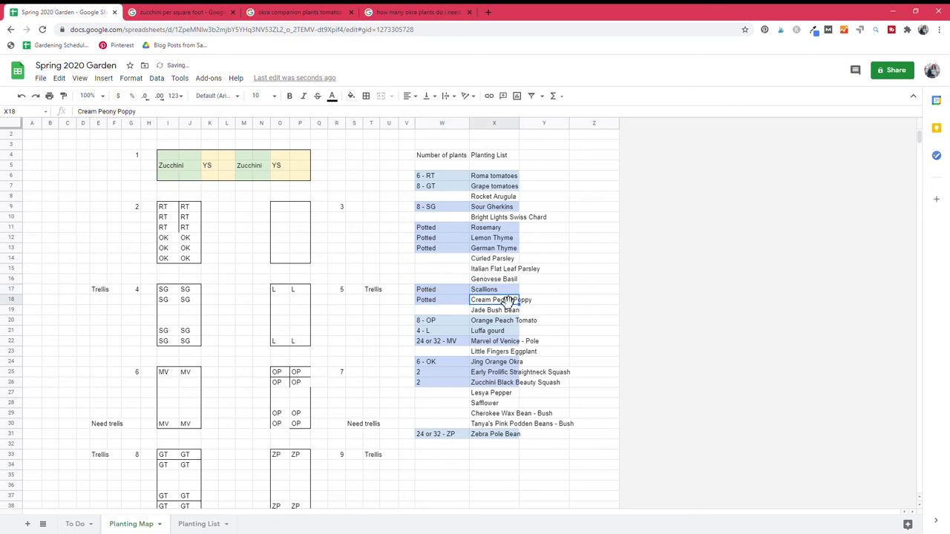
left_click(351, 96)
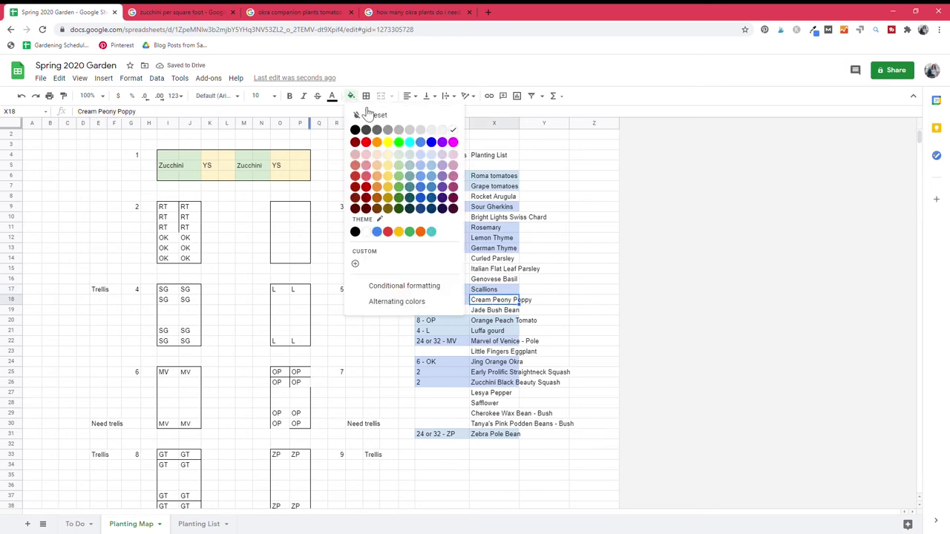
left_click(425, 155)
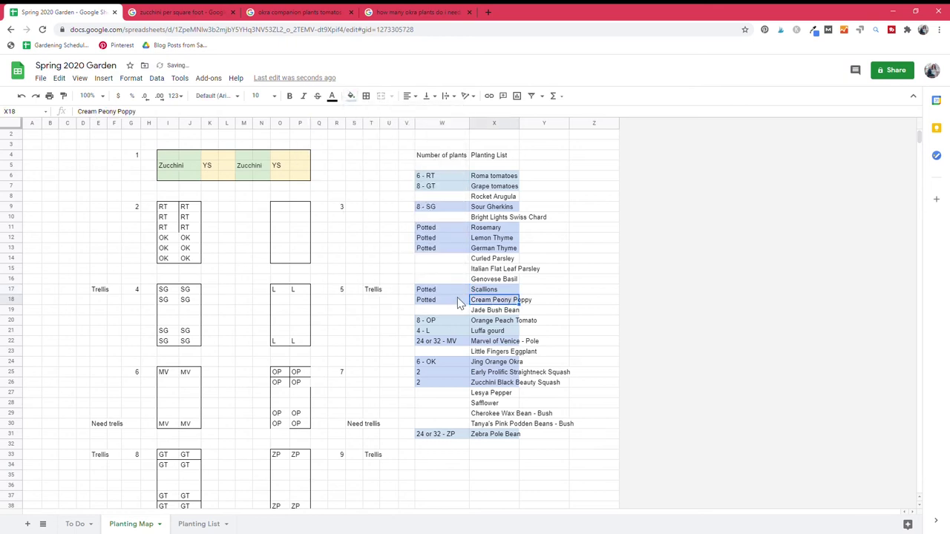
Mark Safflower as Potted in the planting list and shade the entry light blue
scroll(547, 305, "down", 1)
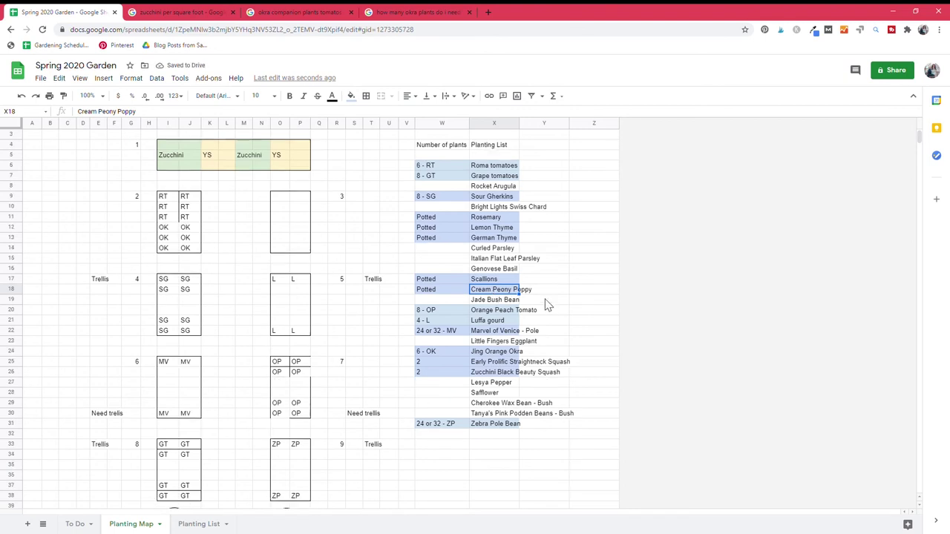
left_click(505, 393)
left_click(499, 373)
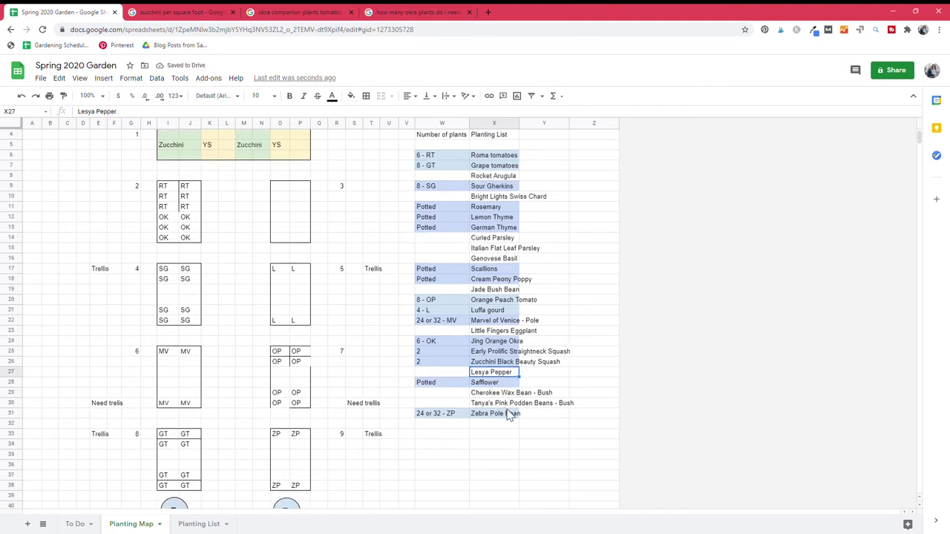
left_click(496, 331)
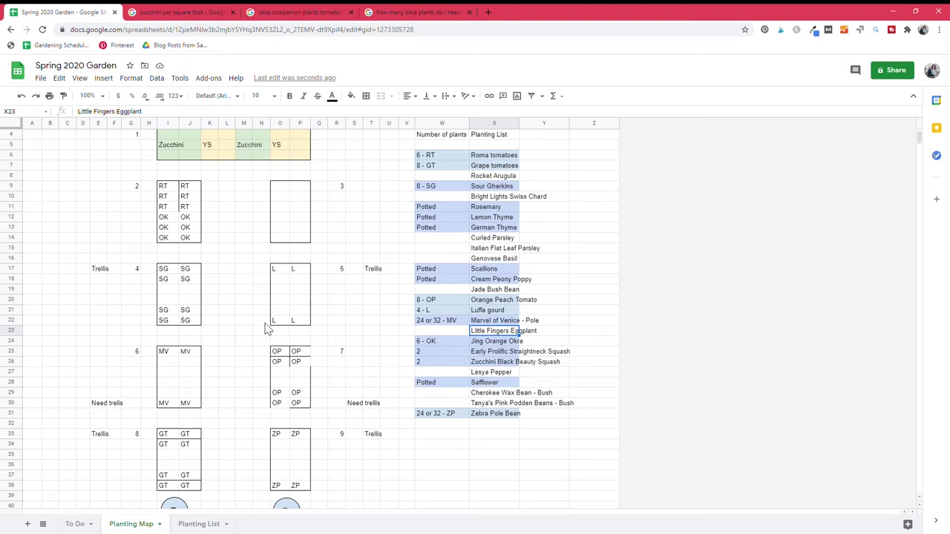
Move the pair of L entries in row 22 of bed 5 up to O18 and P18
left_click(281, 279)
type("L")
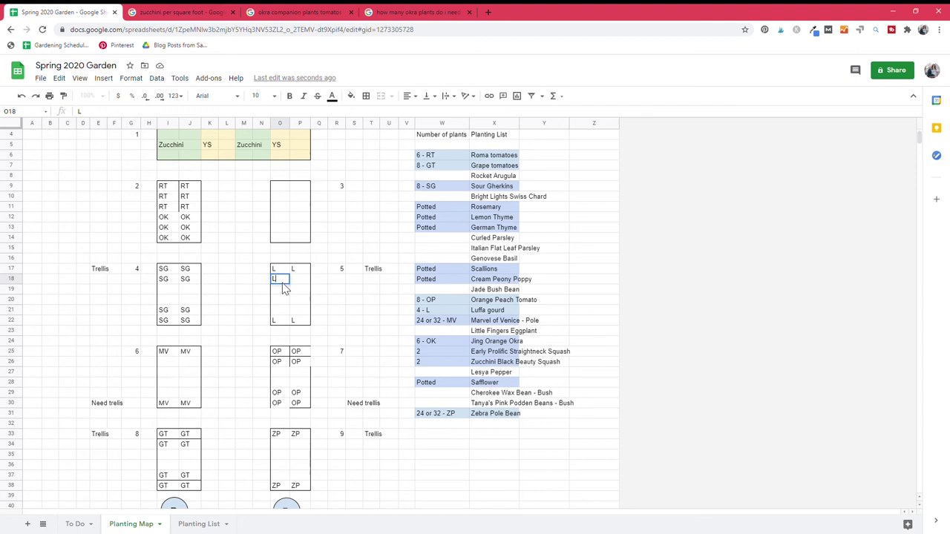
left_click(300, 279)
type("L")
left_click(283, 322)
key("Delete")
left_click(304, 323)
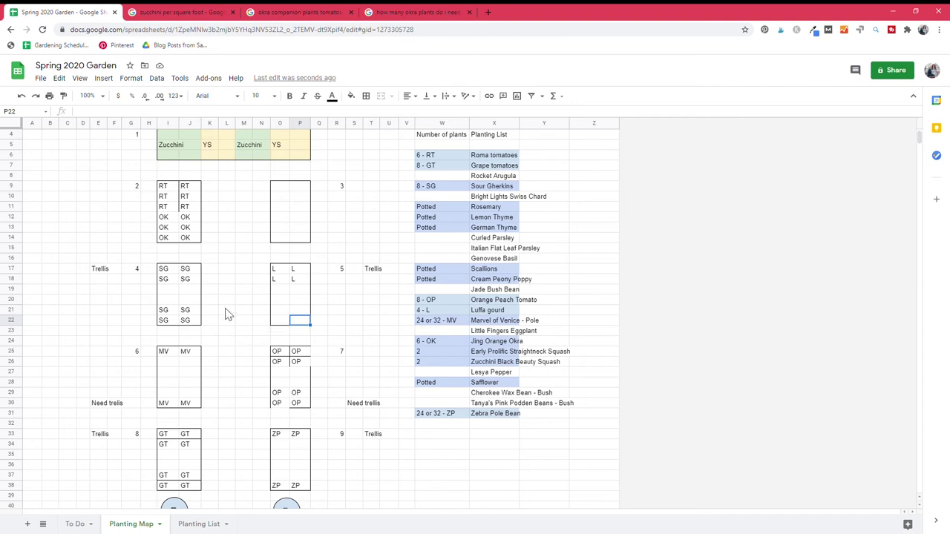
Clear the MV entries from bed 6 and enter MV in O21:P22 of bed 5 instead
key("ctrl+z")
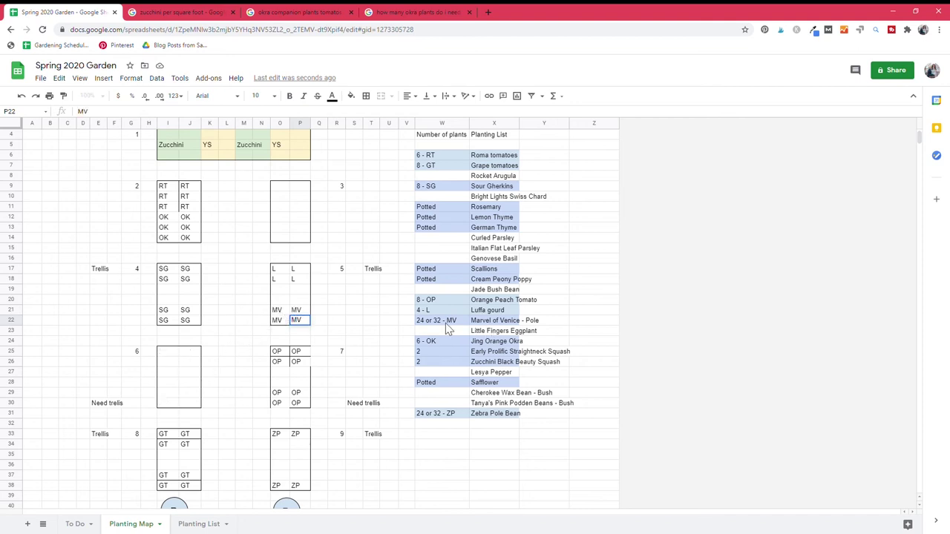
key("ctrl+z")
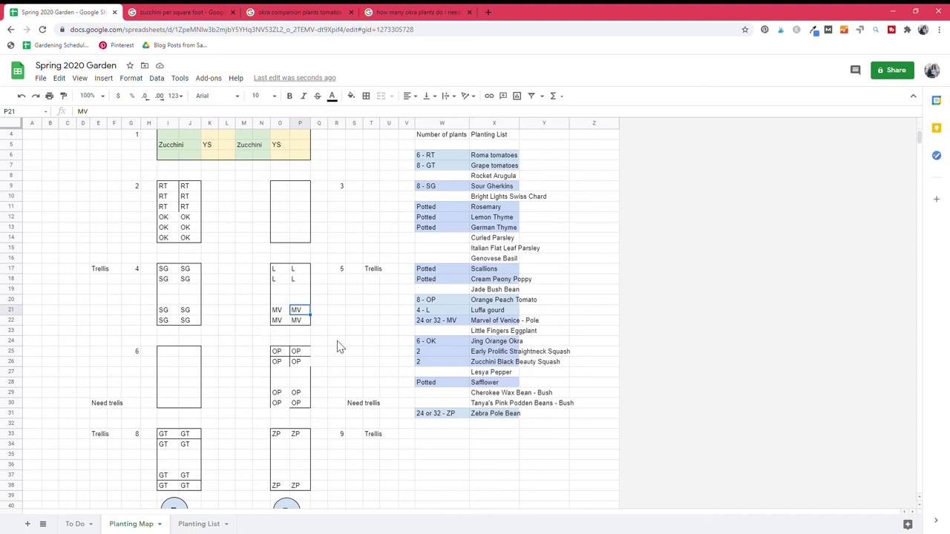
Enter EP in the four corner cells of bed 6, in rows 25 and 30
left_click(170, 354)
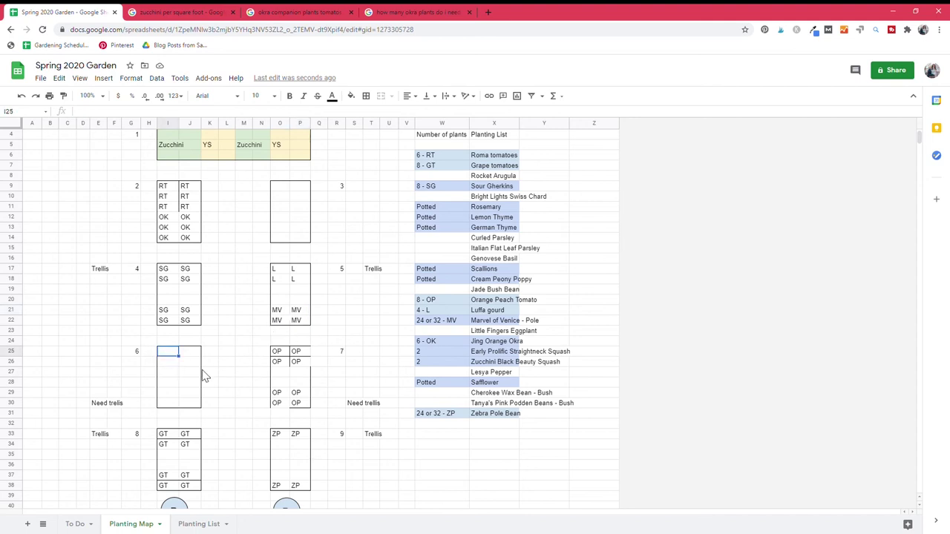
type("EP")
key("Tab")
type("EP")
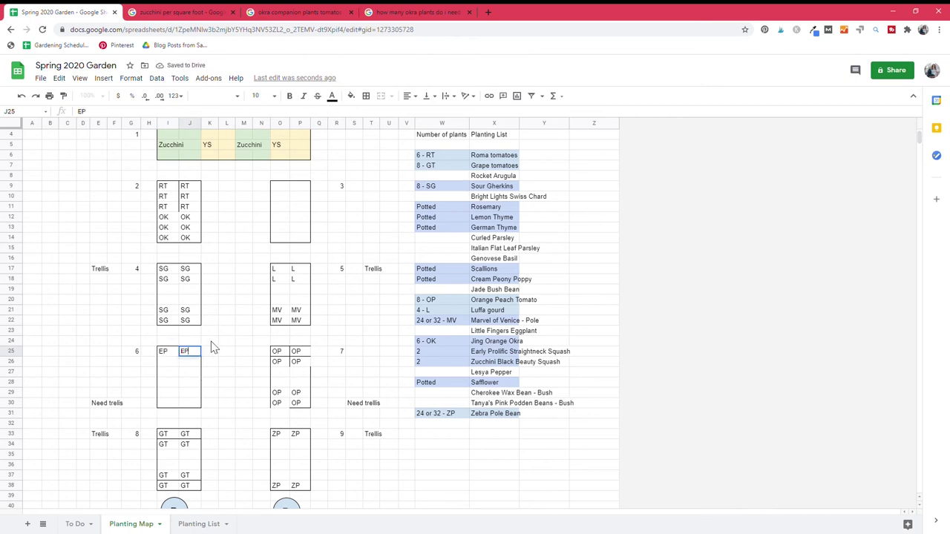
left_click(167, 405)
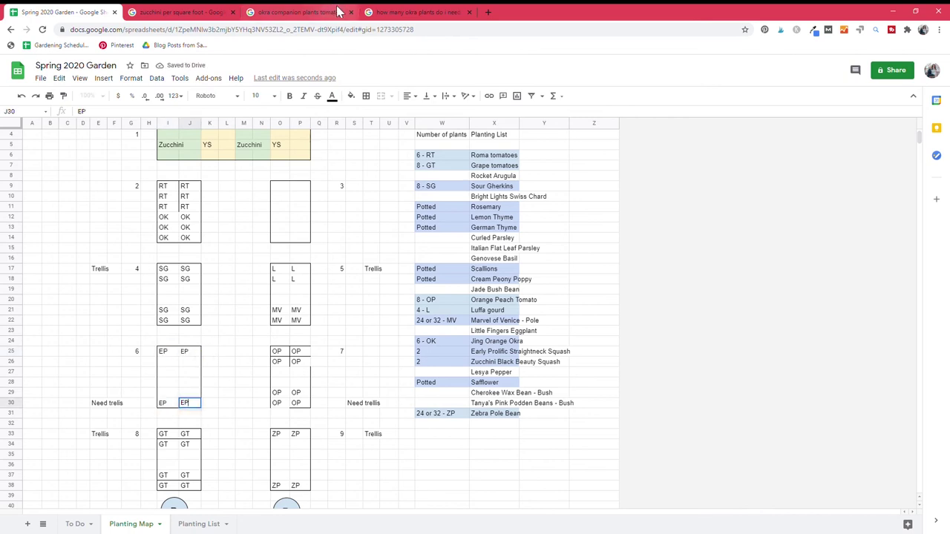
Search Google for "eggplant per square foot" and check how many eggplants fit in one square
left_click(416, 11)
left_click(191, 12)
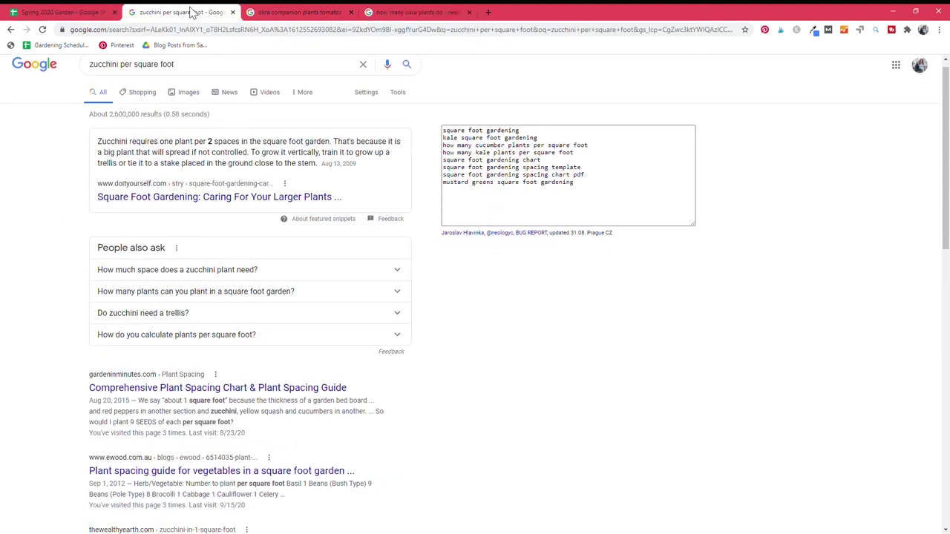
left_click_drag(120, 75, 89, 75)
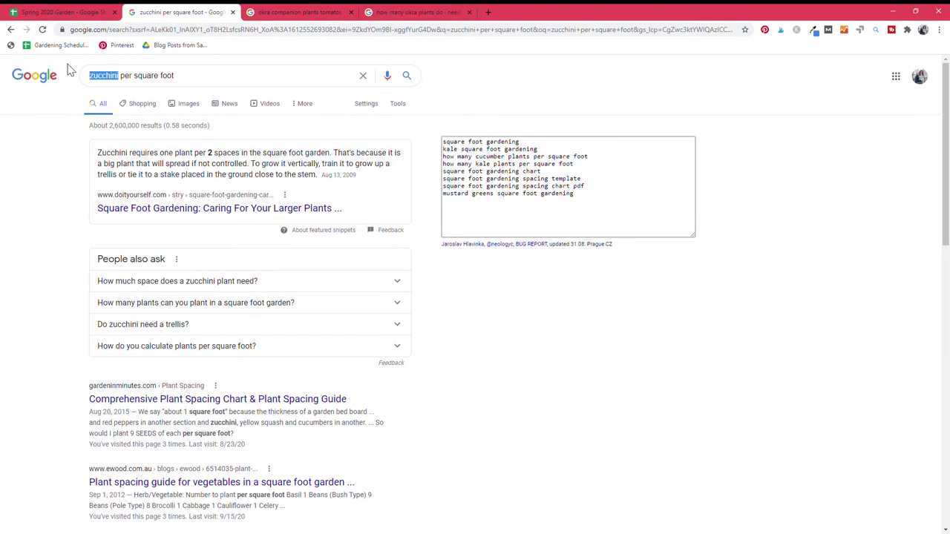
type("eggplant")
key("Return")
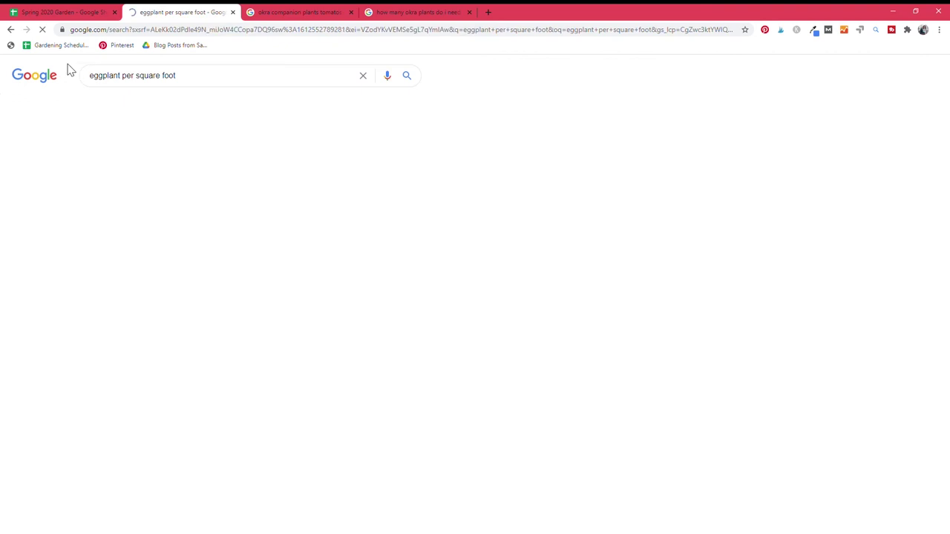
left_click_drag(247, 220, 286, 224)
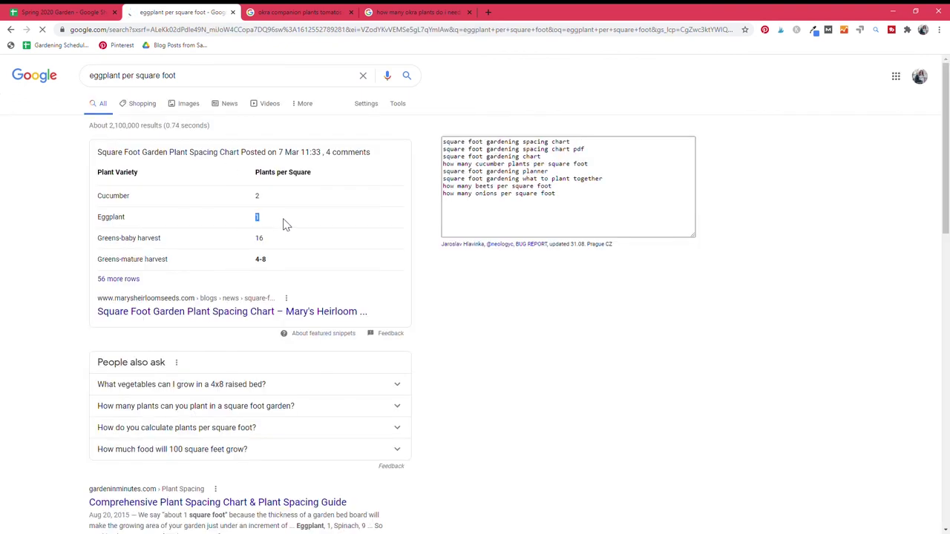
scroll(267, 265, "down", 2)
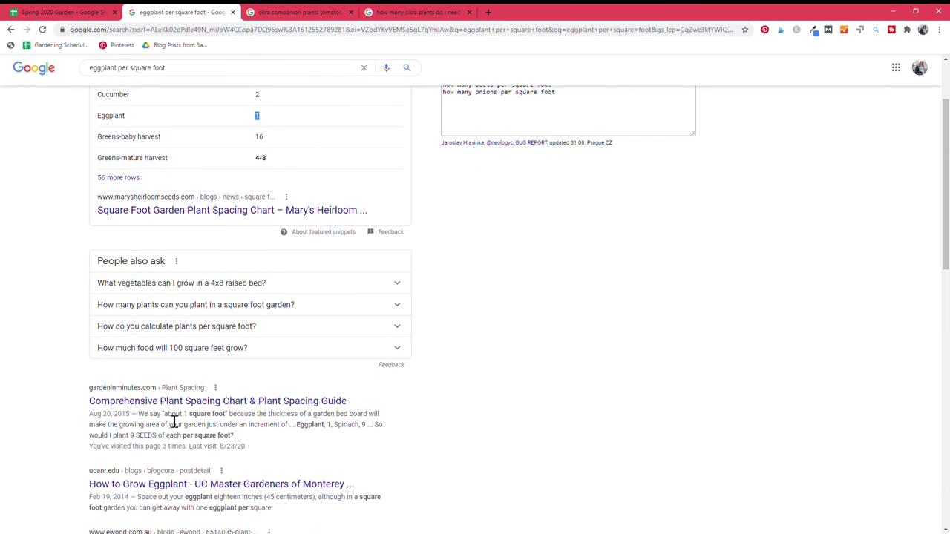
Change the okra companion search to "eggplant companion plants tomatoes" to check what grows well with eggplant
left_click(301, 9)
double_click(95, 69)
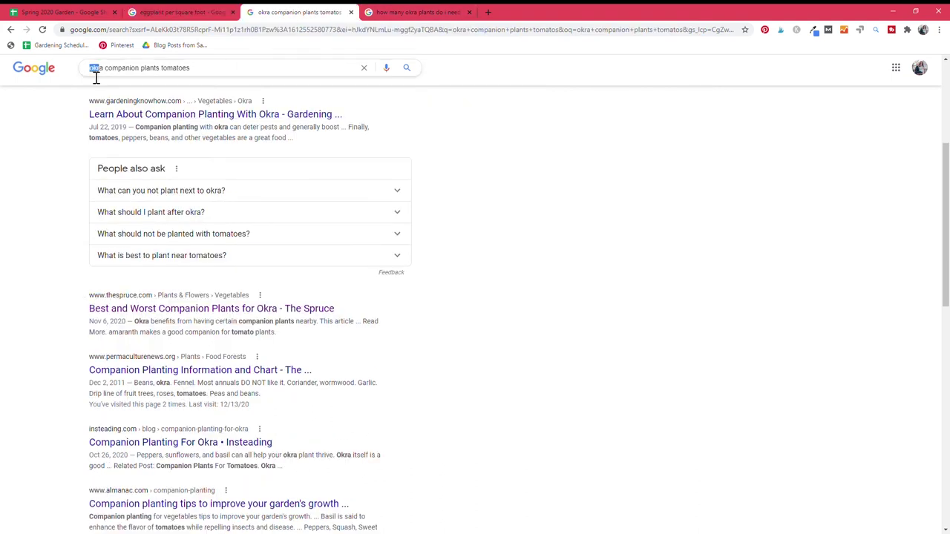
key("BackSpace")
type("eg")
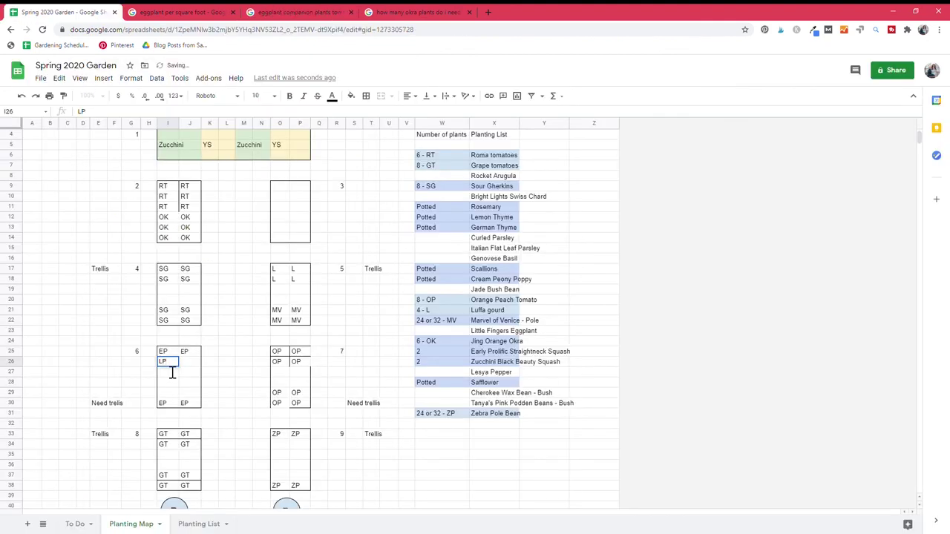
Return to the garden spreadsheet and enter LP in both cells of rows 26 and 29 in bed 6
left_click(190, 364)
type("LP")
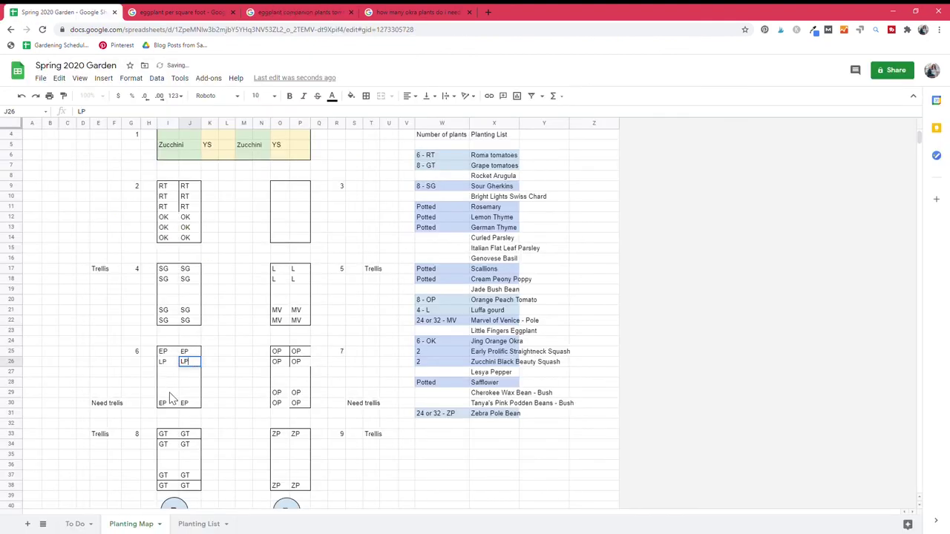
left_click(174, 393)
type("LP")
left_click(190, 396)
type("LP")
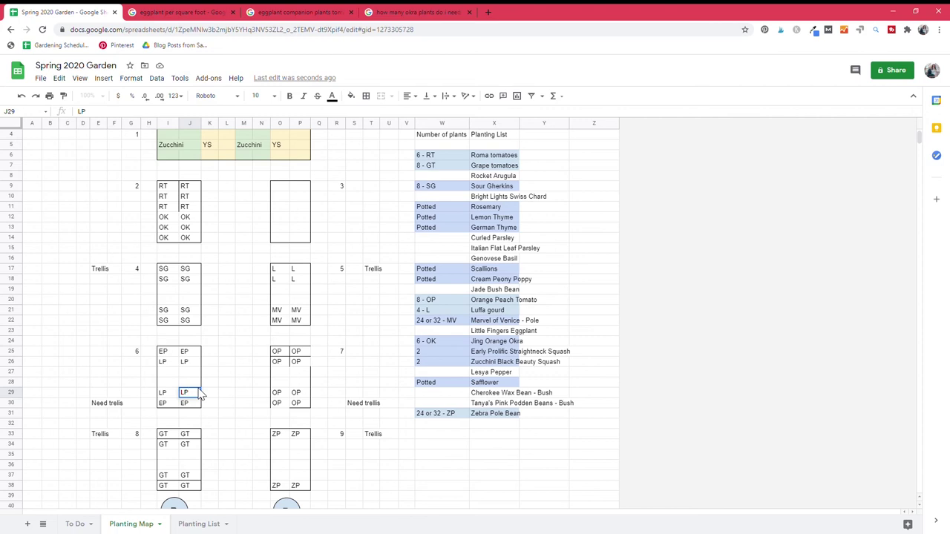
Record "4 - EP" as the number of plants for Little Fingers Eggplant in the planting list
left_click(496, 425)
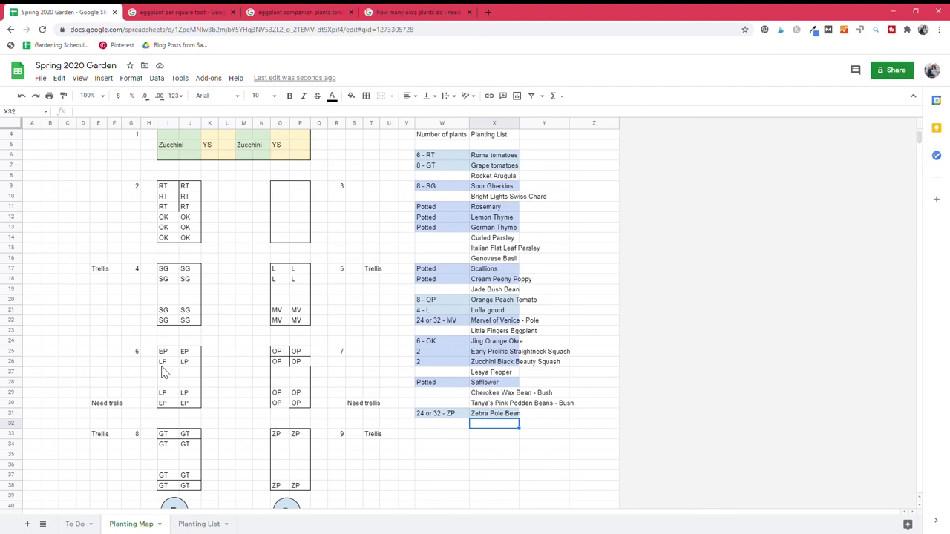
left_click(168, 353)
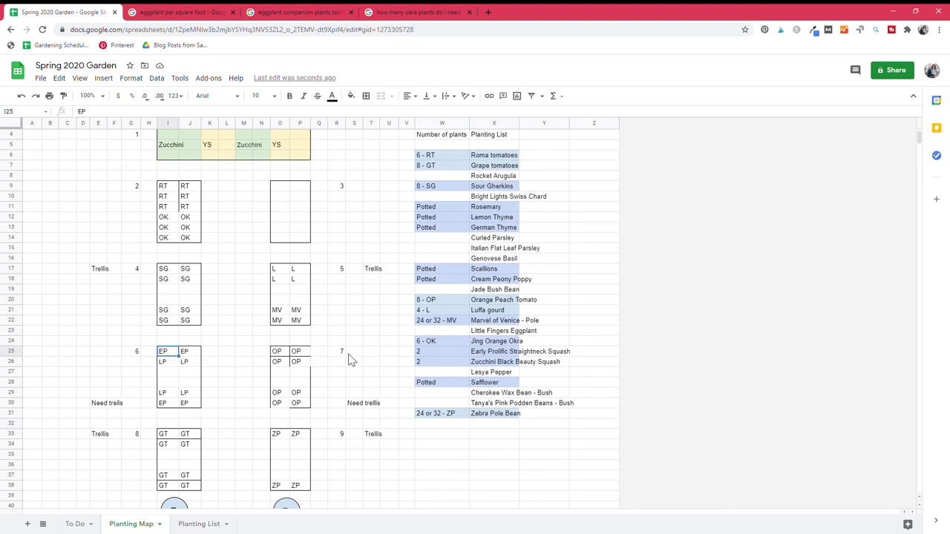
left_click(437, 334)
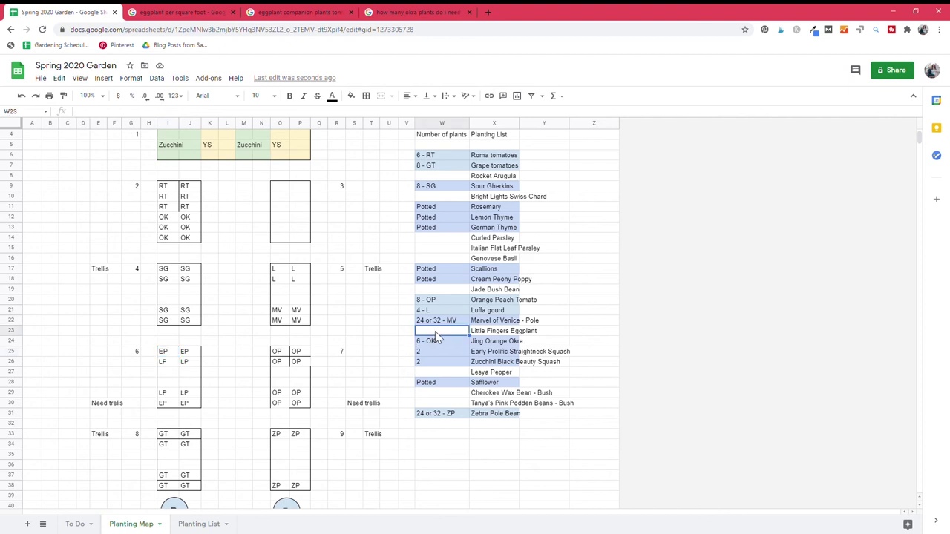
type("4 - EP")
key("Return")
Record "8 - LP" as the number of Lesya Pepper plants and check their spacing with a Google search for "pepper per square foot"
left_click(446, 373)
type("8")
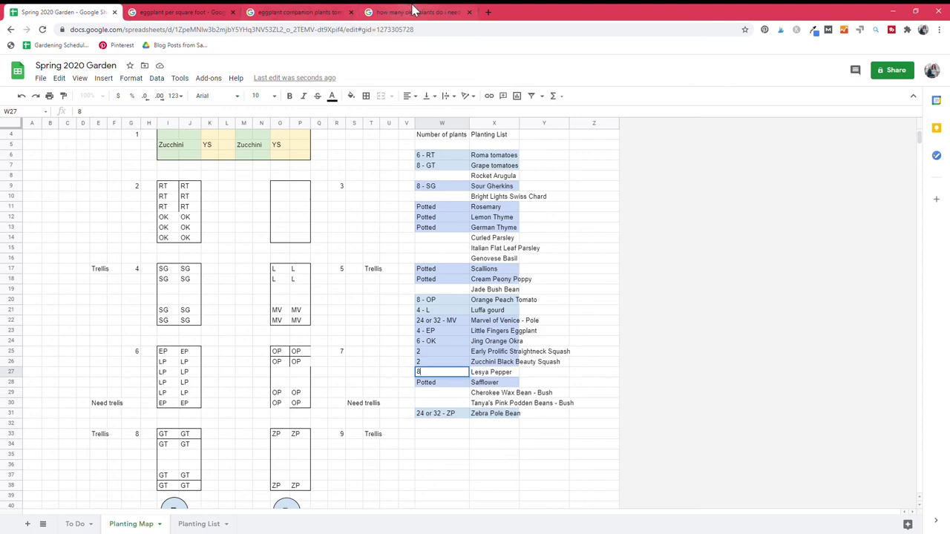
left_click(176, 12)
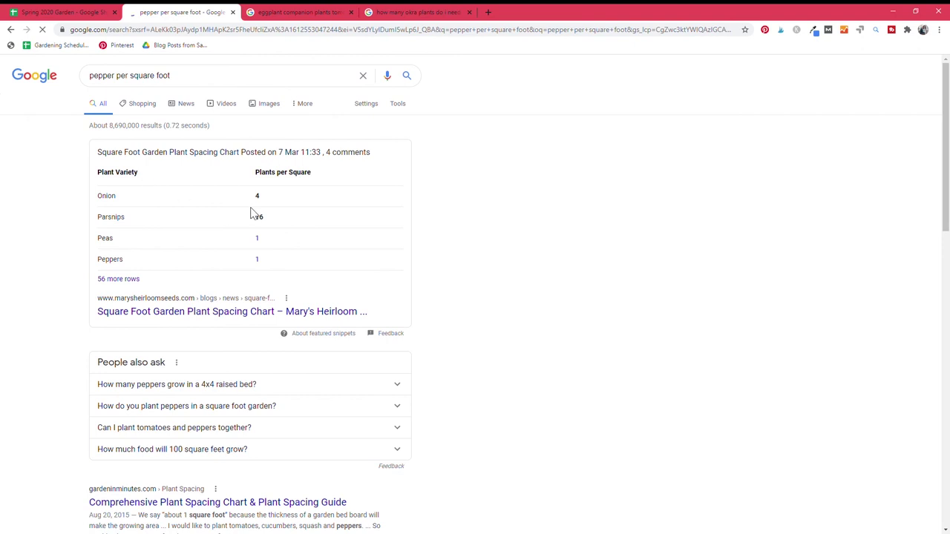
scroll(280, 270, "down", 3)
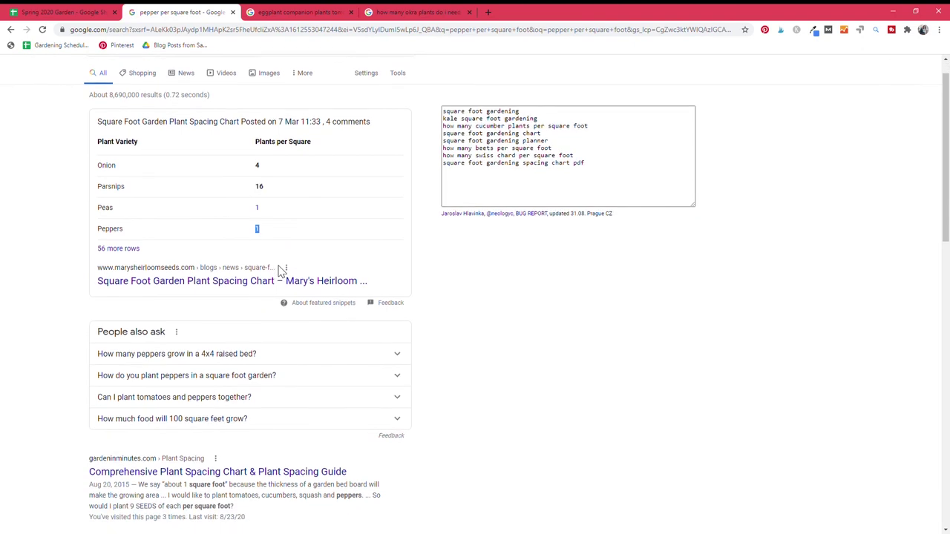
left_click(279, 266)
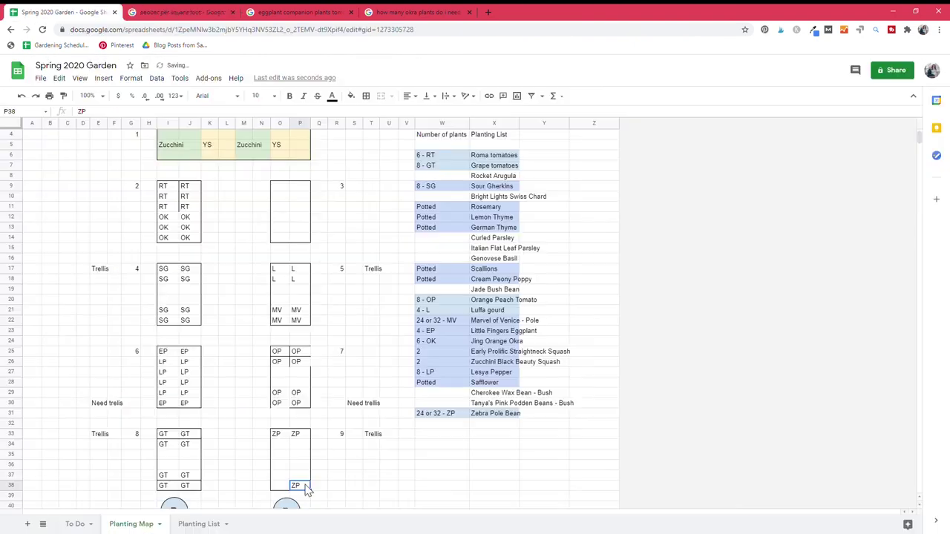
Enter TP in rows 37 and 38 of bed 9 and record Tanya's Pink Podden Beans as "23 or 32 - TP" with a light blue fill
left_click(288, 487)
type("TP")
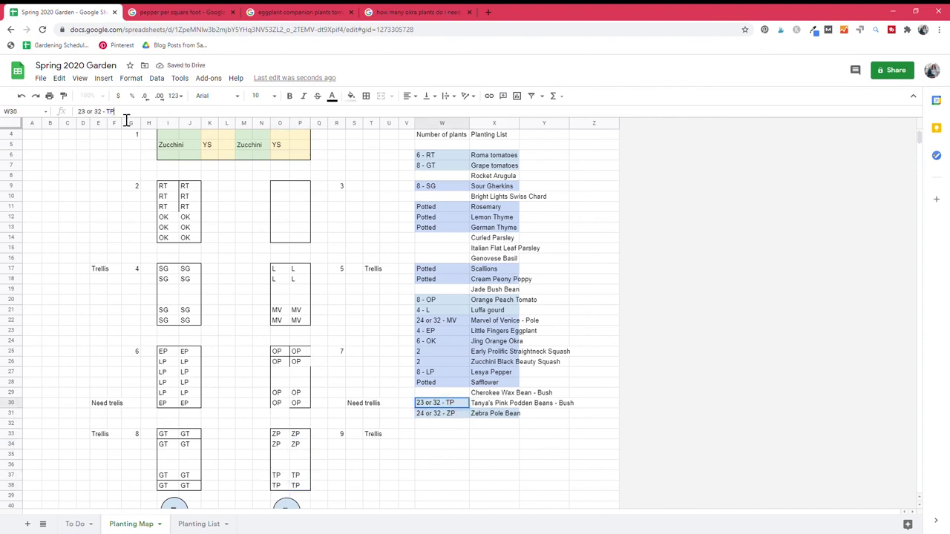
left_click(351, 96)
left_click(430, 169)
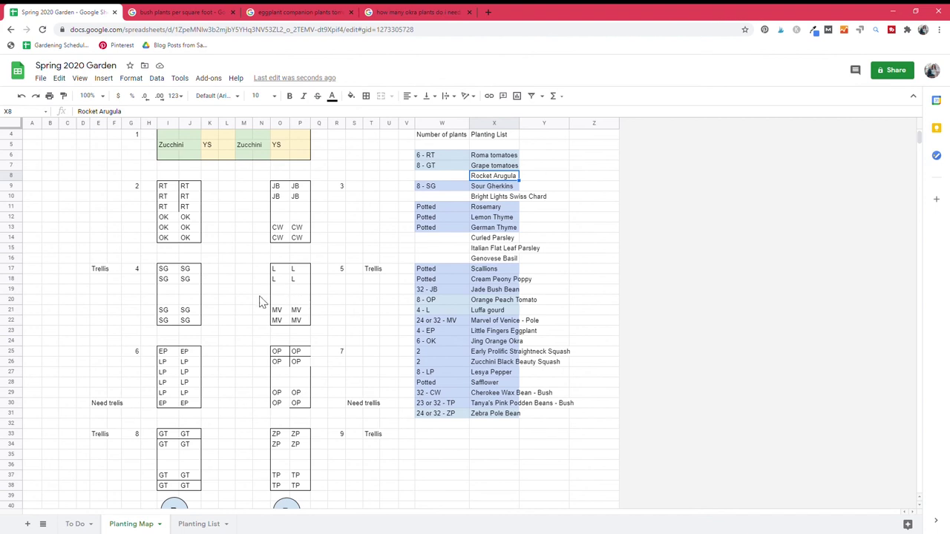
Enter A in both cells of rows 35 and 36 in bed 9 for the arugula
left_click(173, 455)
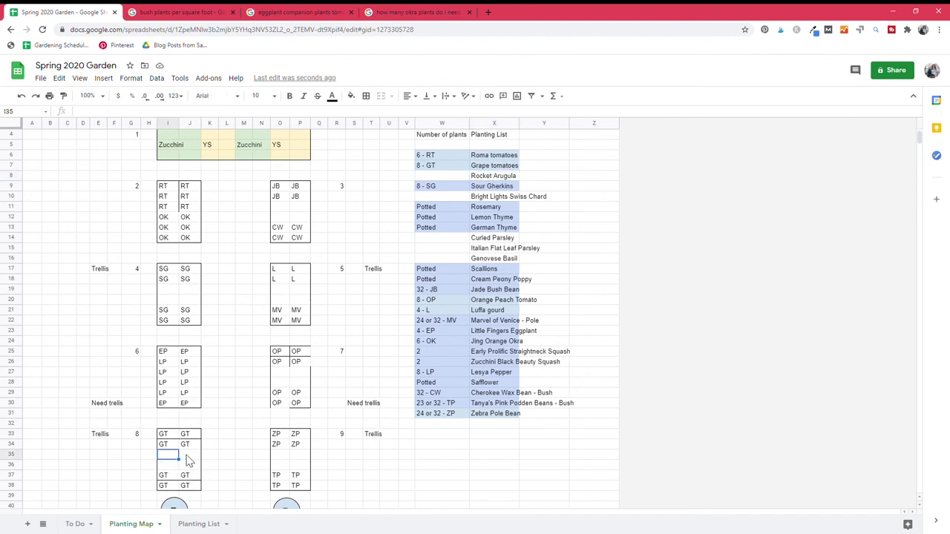
left_click(286, 455)
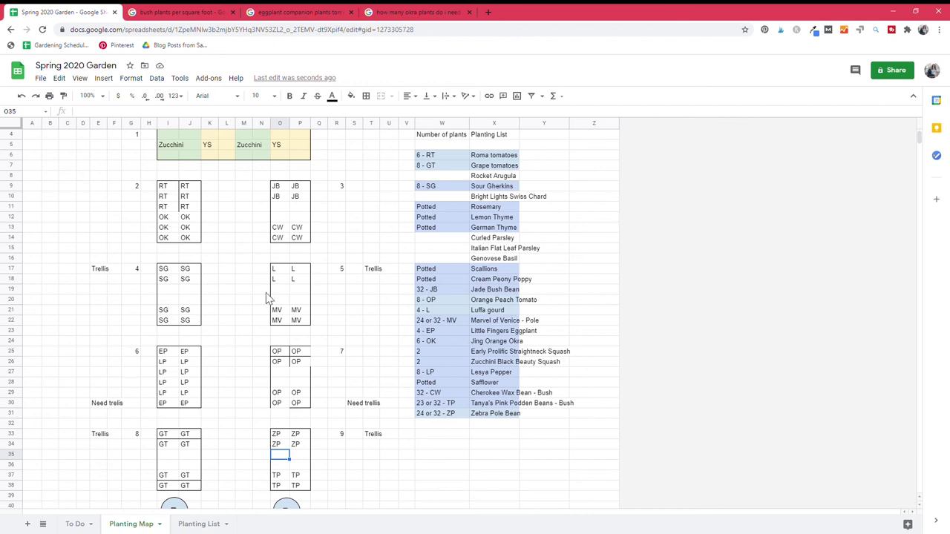
left_click(299, 454)
type("A")
key("Return")
type("A")
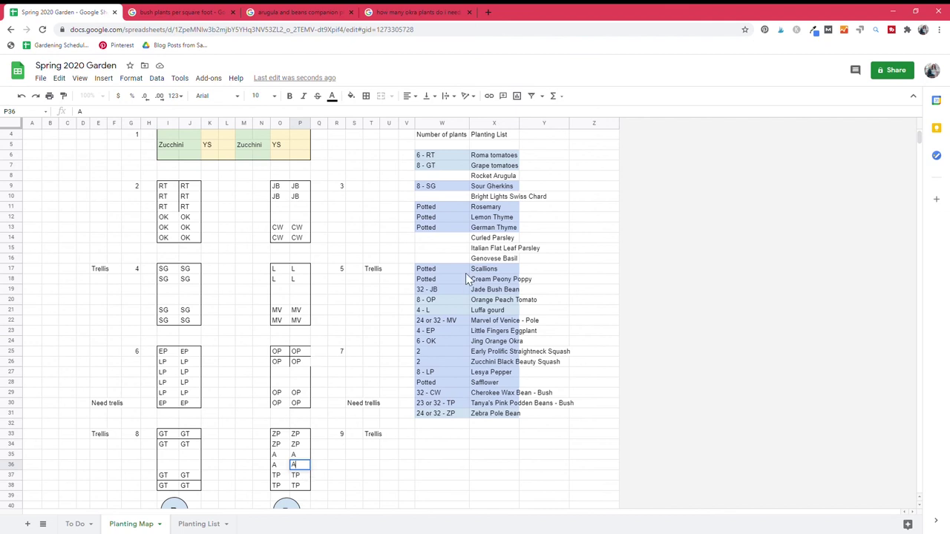
Record "A" beside Rocket Arugula in the planting list and fill both of its cells light blue
left_click(452, 176)
type("A")
left_click(489, 179, "shift")
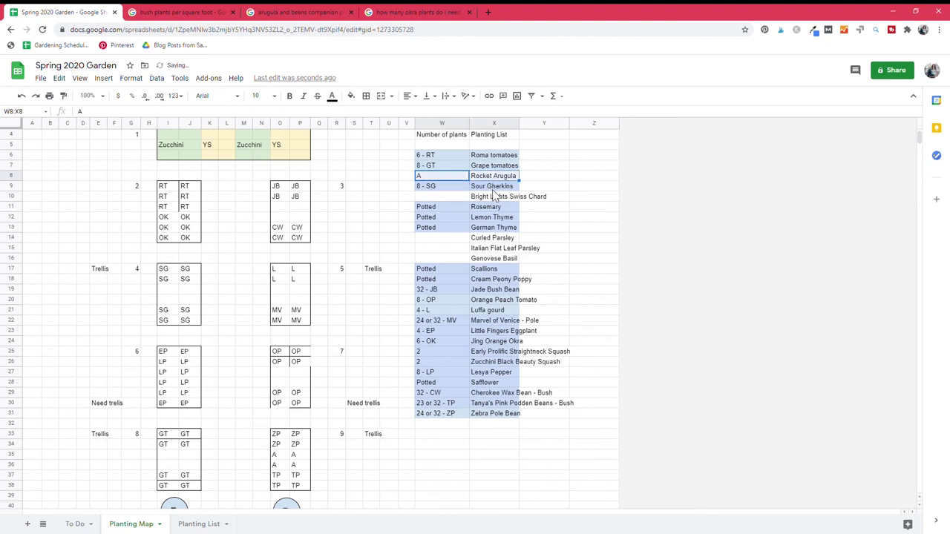
left_click(351, 96)
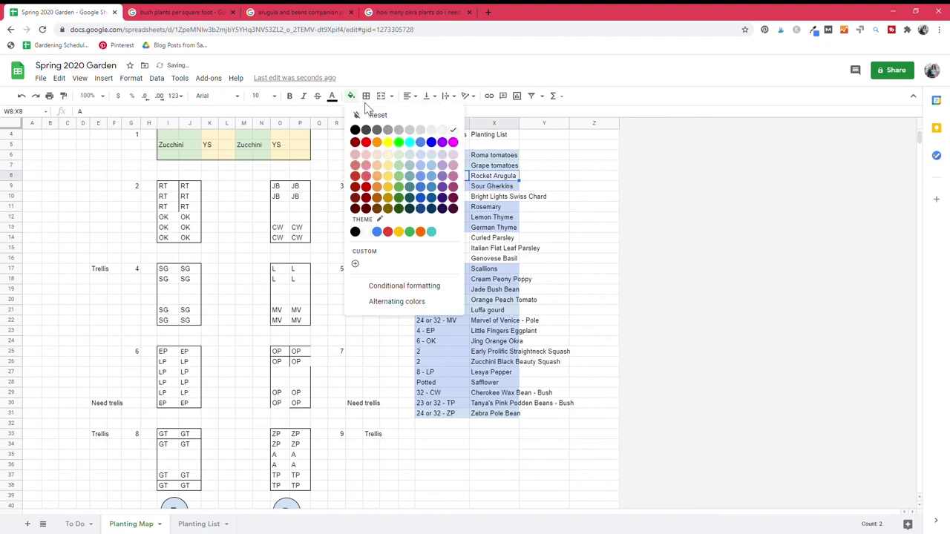
left_click(431, 159)
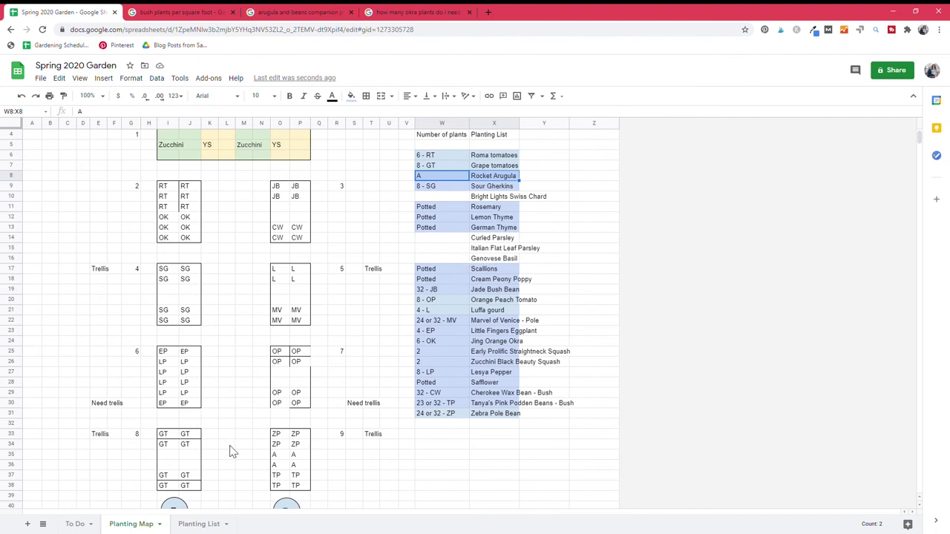
Search Google for "swiss chard and cucumbers companion plants" and return to the garden spreadsheet to review the open bed spaces
left_click(175, 457)
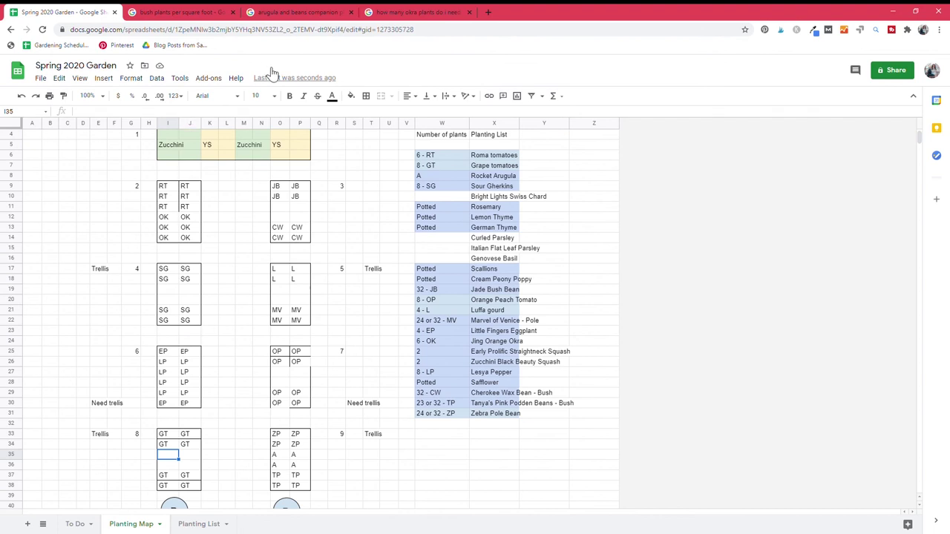
left_click(299, 9)
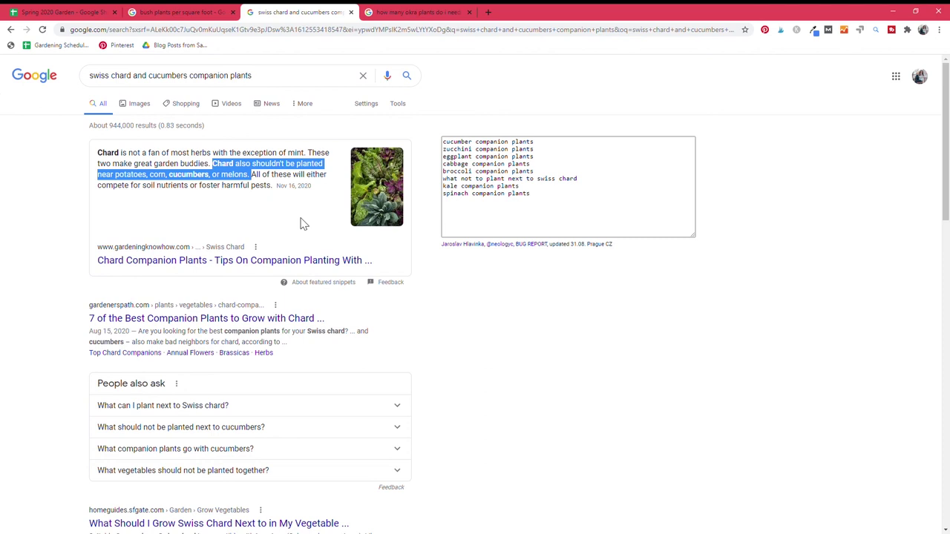
left_click(103, 11)
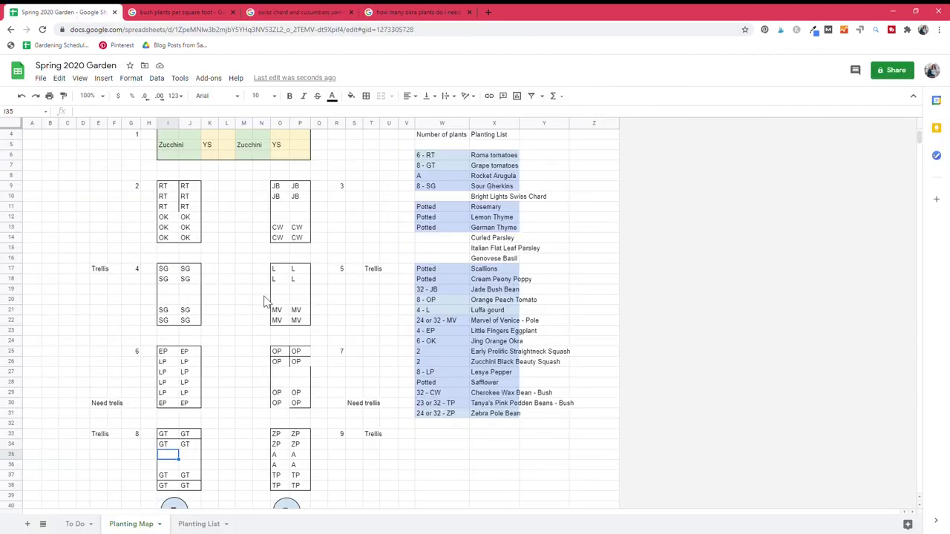
scroll(260, 320, "down", 1)
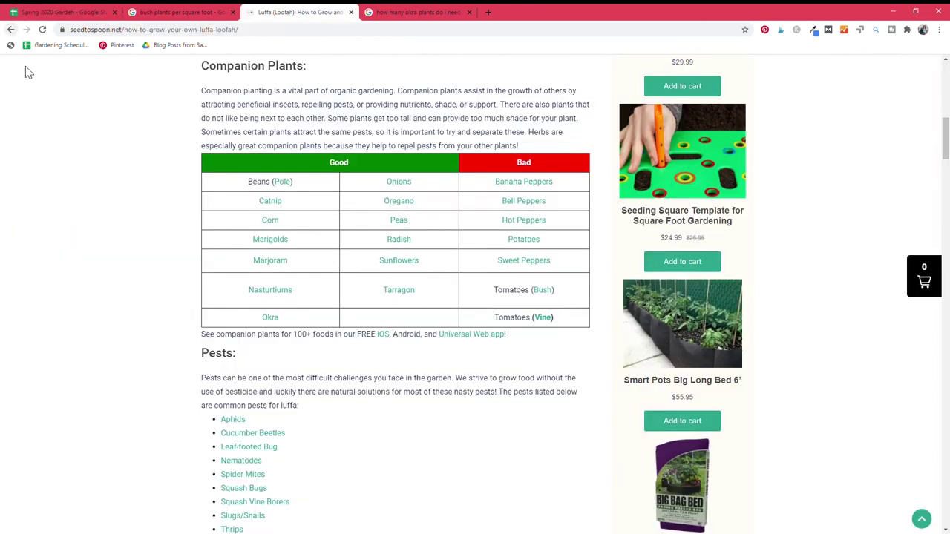
Examine the good and bad companion plants and the pests section in the luffa growing guide
scroll(104, 216, "down", 1)
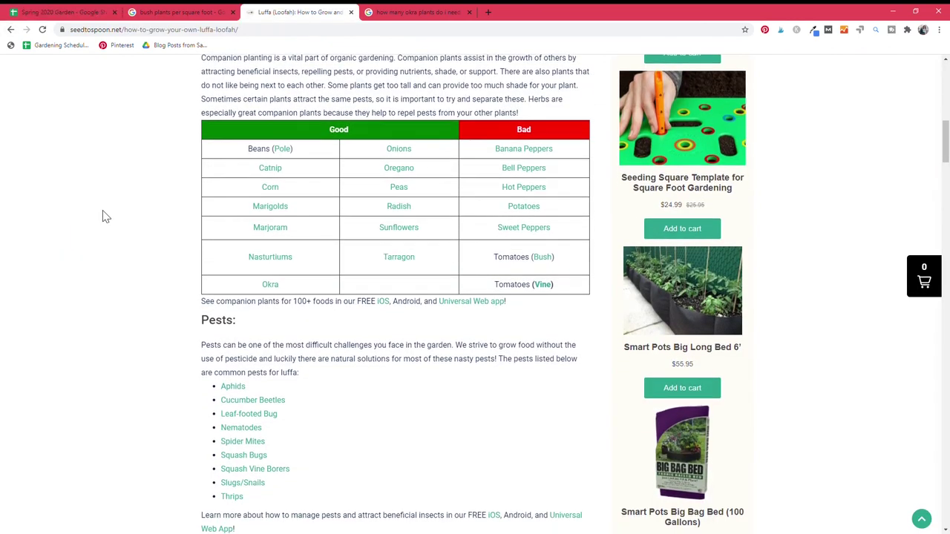
scroll(104, 216, "down", 1)
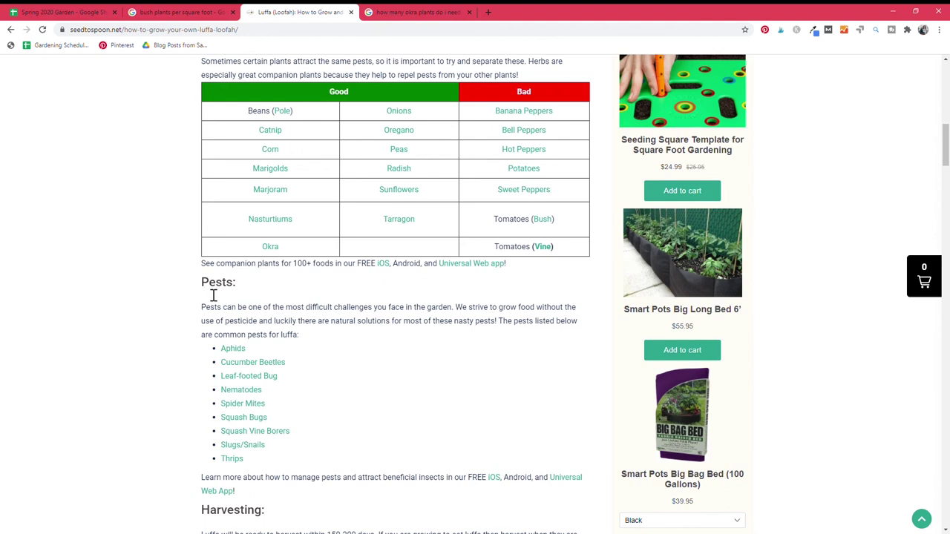
left_click_drag(200, 307, 312, 344)
left_click(311, 344)
scroll(374, 394, "up", 15)
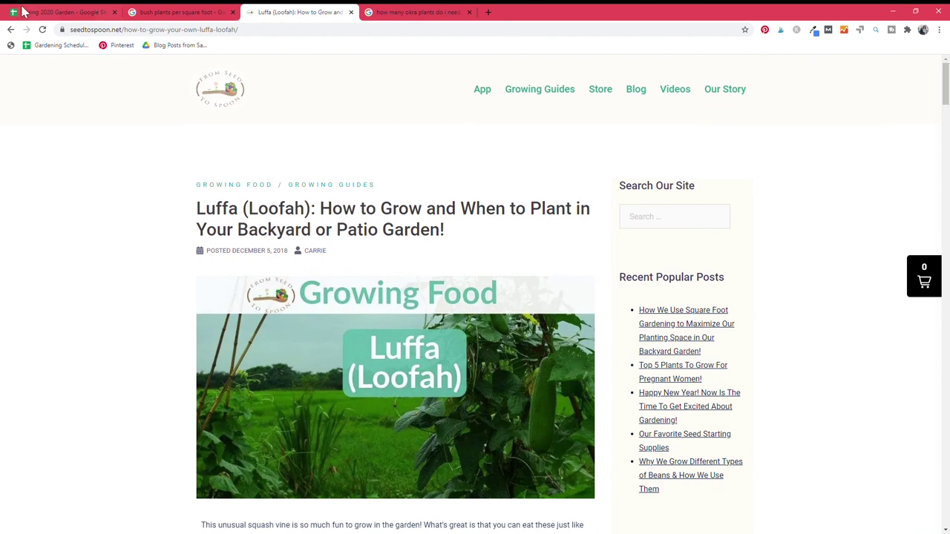
Go back to the Google results and change the search to "swiss chard and beans companion plants"
left_click(10, 29)
scroll(190, 127, "up", 3)
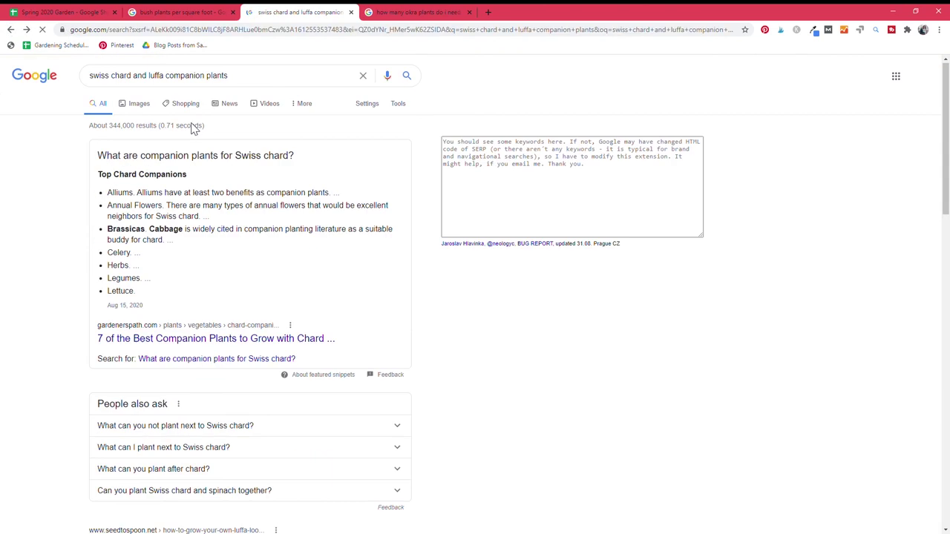
left_click(156, 78)
key("BackSpace")
key("BackSpace")
key("Delete")
key("Delete")
key("Delete")
type("beans")
key("Return")
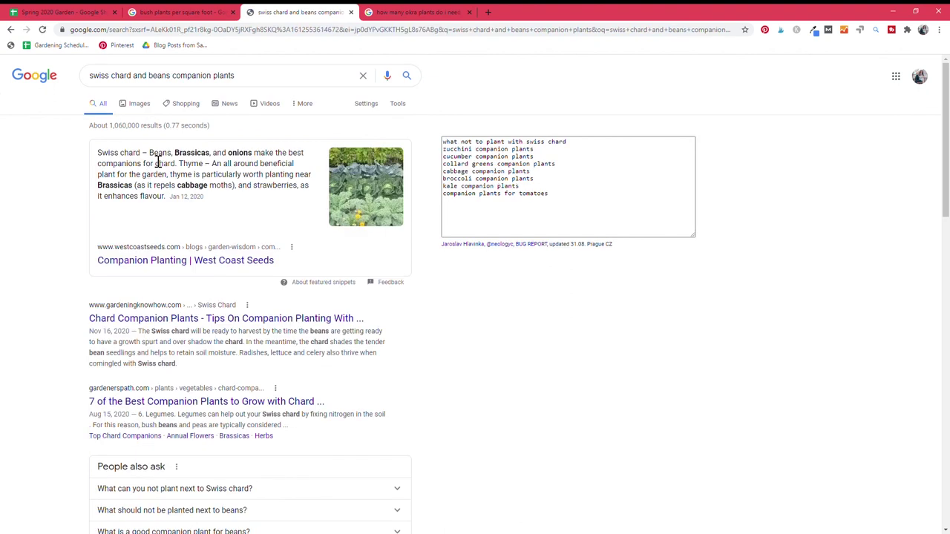
Return to the garden spreadsheet and enter SC in both cells of rows 11 and 12 in bed 3
left_click(50, 11)
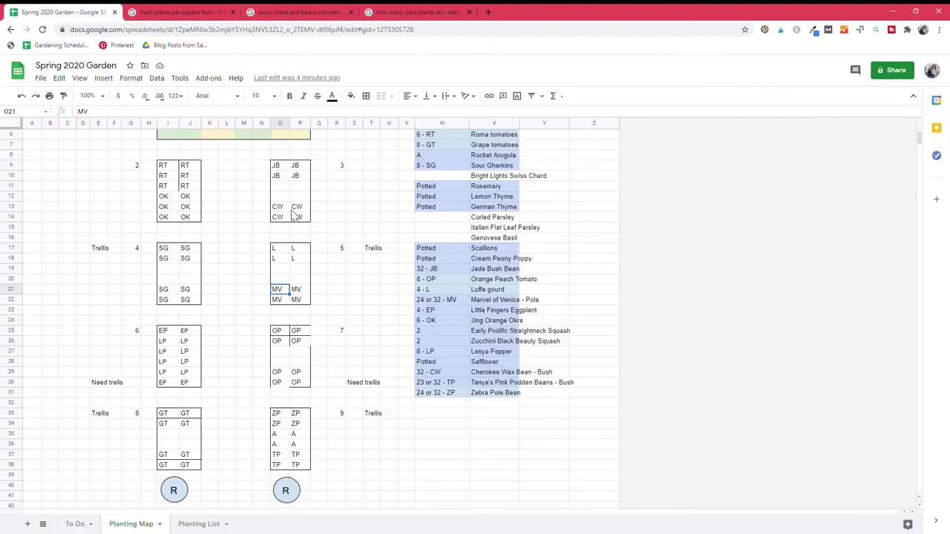
left_click(281, 187)
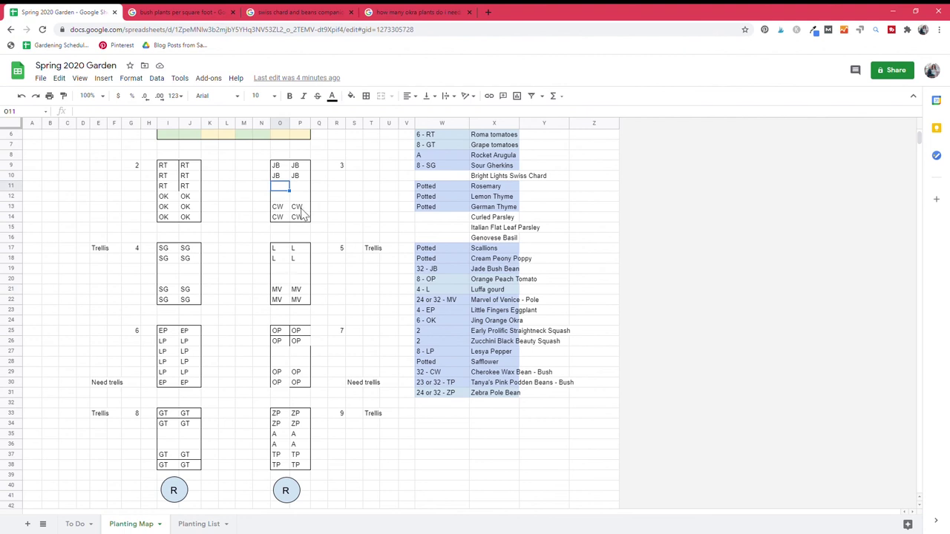
type("SC")
key("Tab")
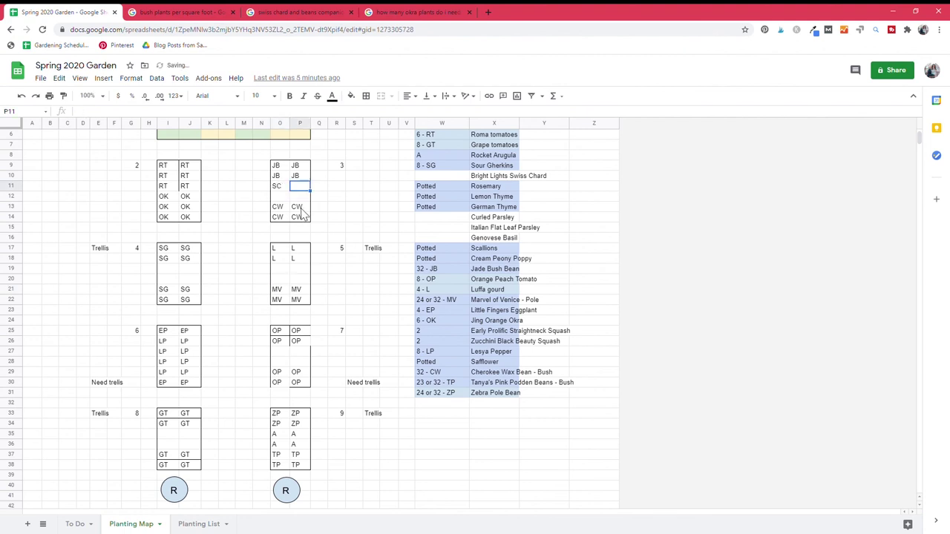
type("SC")
key("Return")
type("SC")
key("Tab")
type("SC")
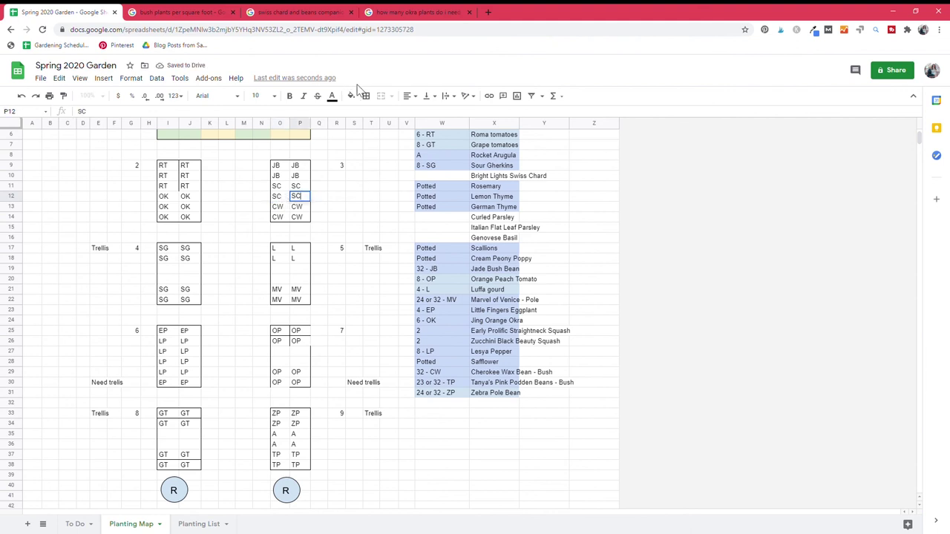
Search Google for "swiss chard plants per square foot", check the spacing, and return to the garden spreadsheet
left_click(279, 13)
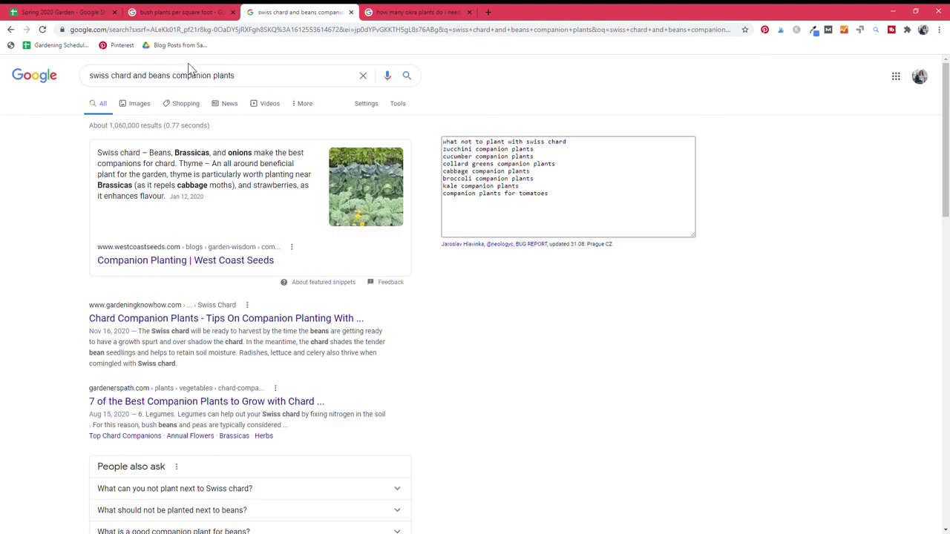
left_click(183, 13)
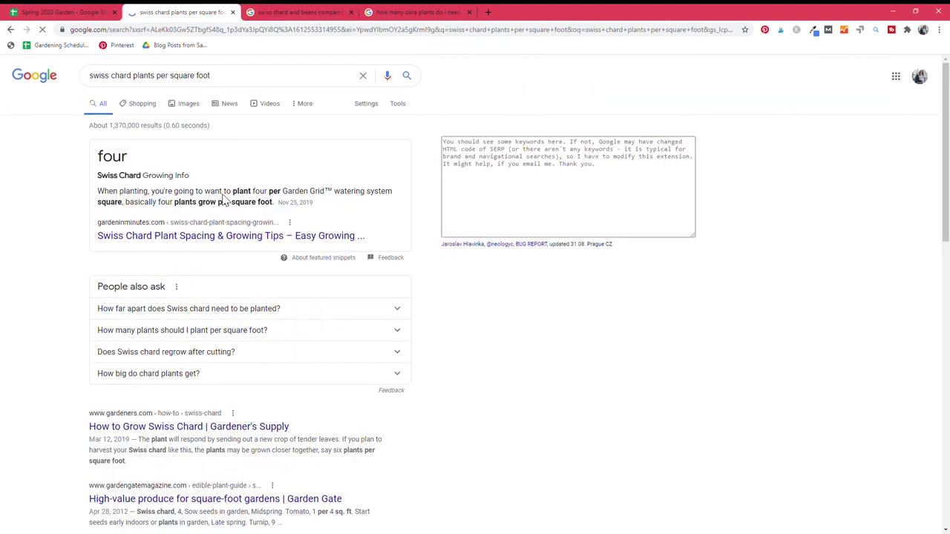
key("ctrl+shift+Tab")
Record "16 - SC" as the number of Bright Lights Swiss Chard plants and fill both of its cells light blue
type("16 0 SC")
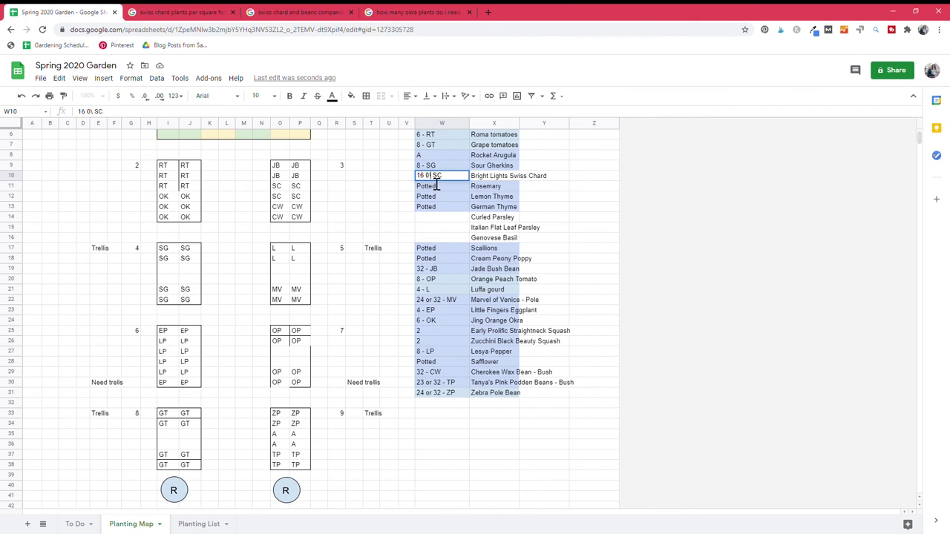
key("BackSpace")
type("-")
left_click(478, 178, "shift")
left_click(351, 96)
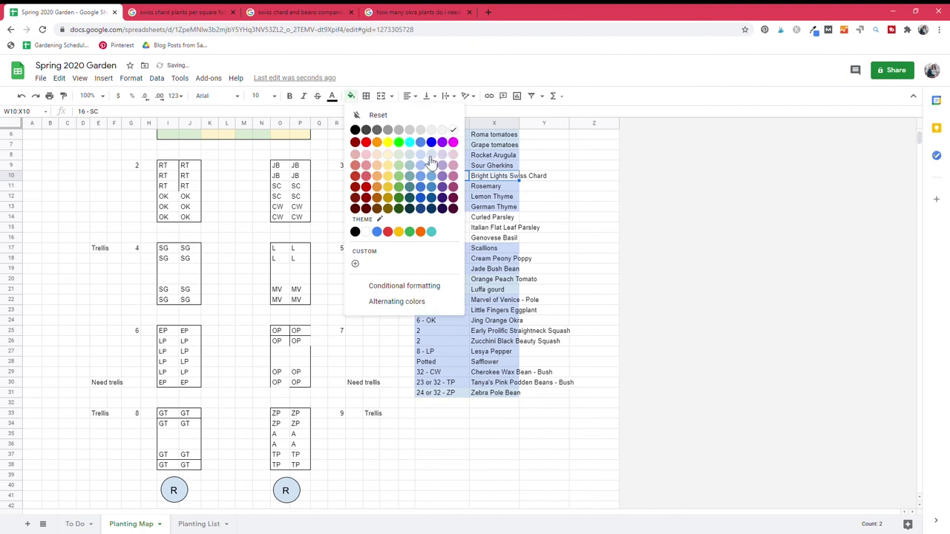
left_click(429, 158)
left_click(510, 199)
Enter CP in both cells of row 35 and IF in both cells of row 36 in bed 8
scroll(510, 202, "up", 2)
scroll(510, 201, "down", 1)
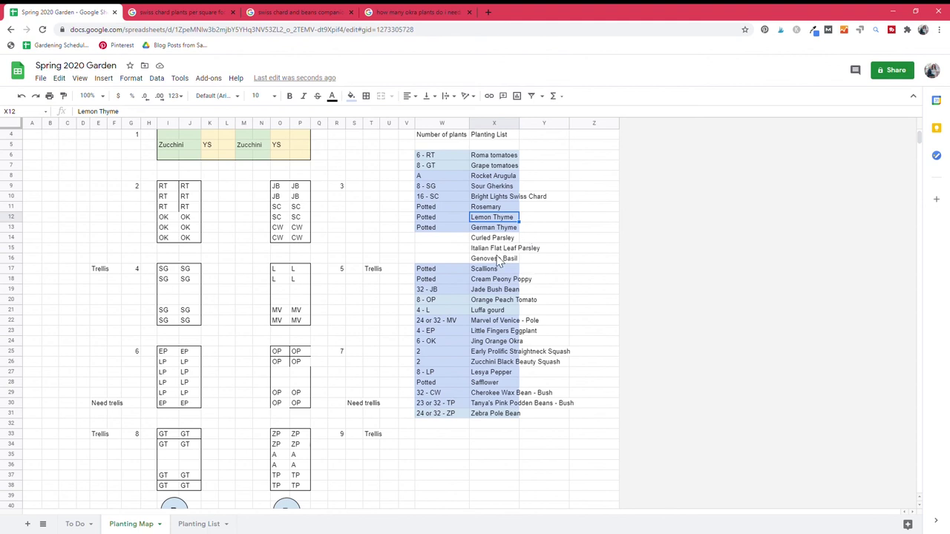
left_click(507, 241)
left_click(518, 259)
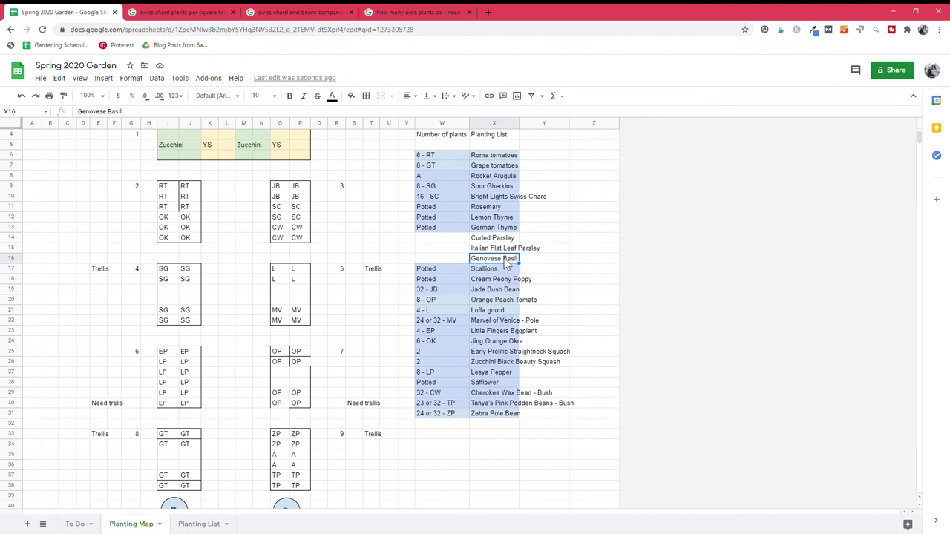
scroll(507, 264, "down", 1)
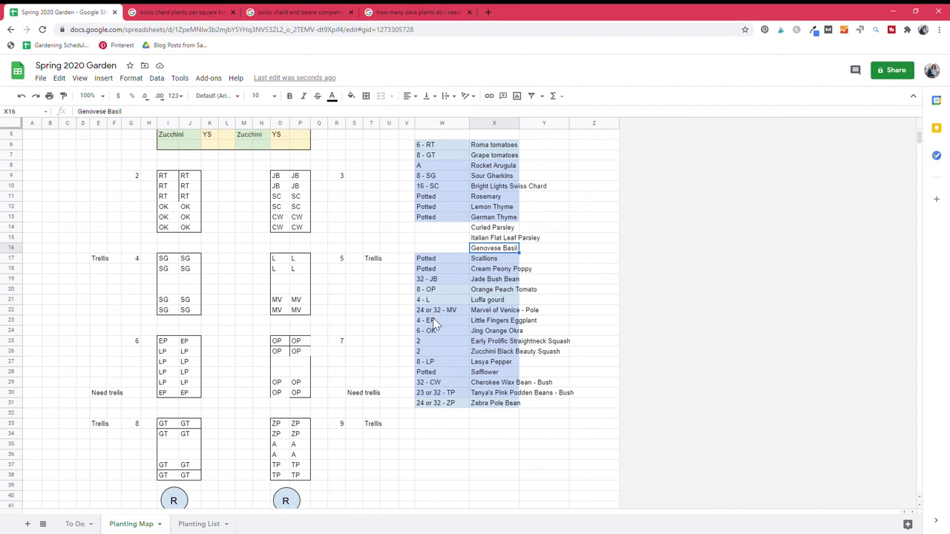
scroll(433, 325, "down", 1)
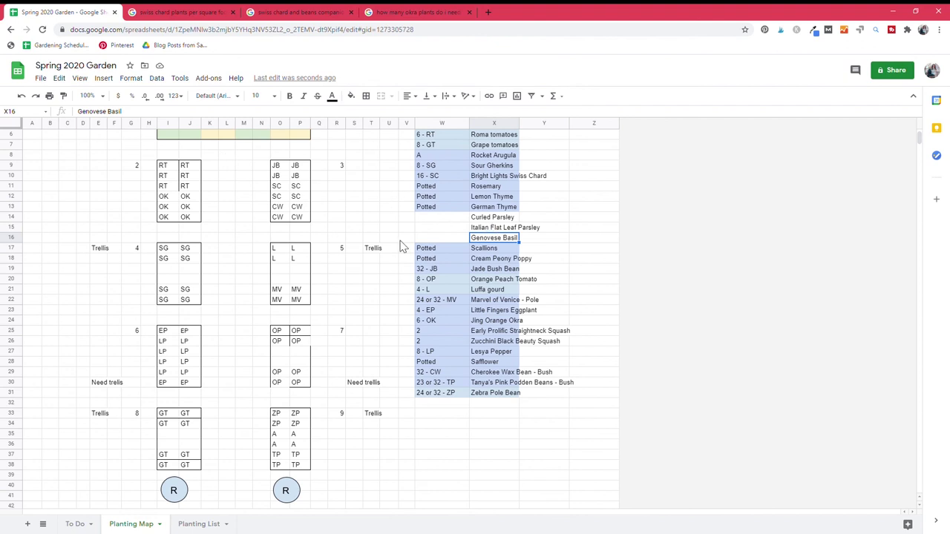
left_click(176, 438)
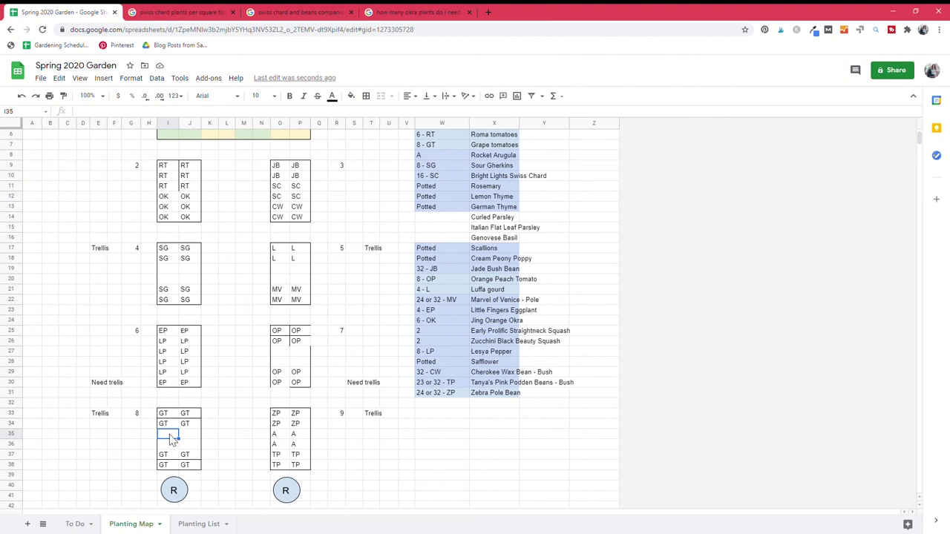
type("CP")
key("Tab")
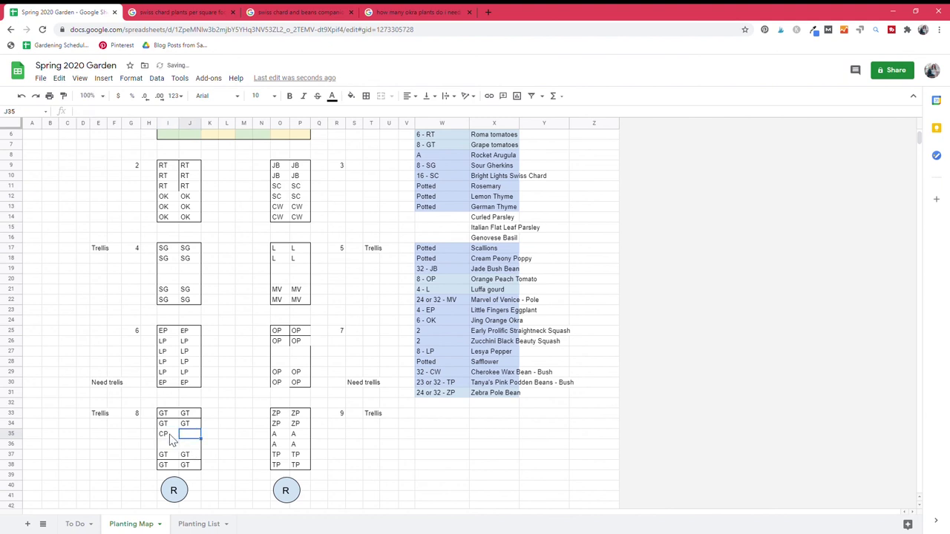
type("CP")
key("Return")
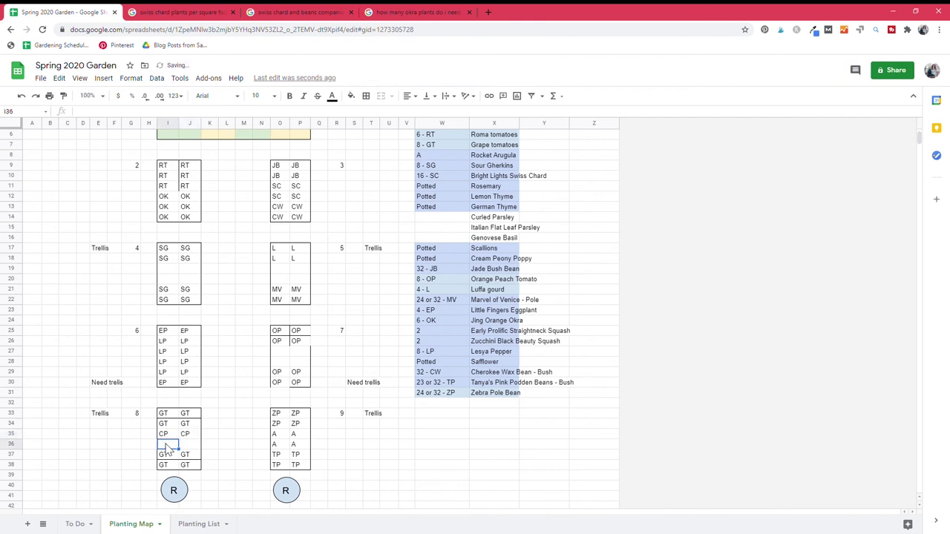
type("IF\tIF")
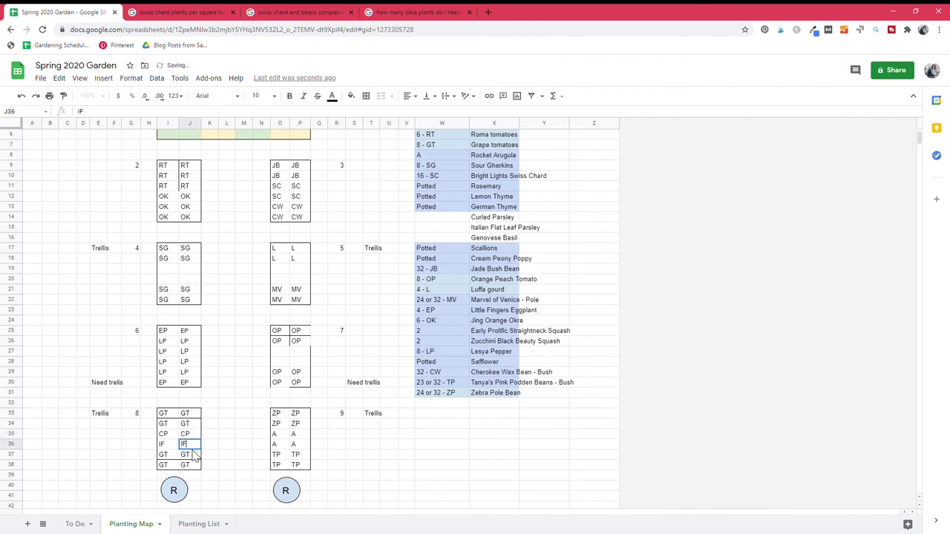
left_click(173, 449)
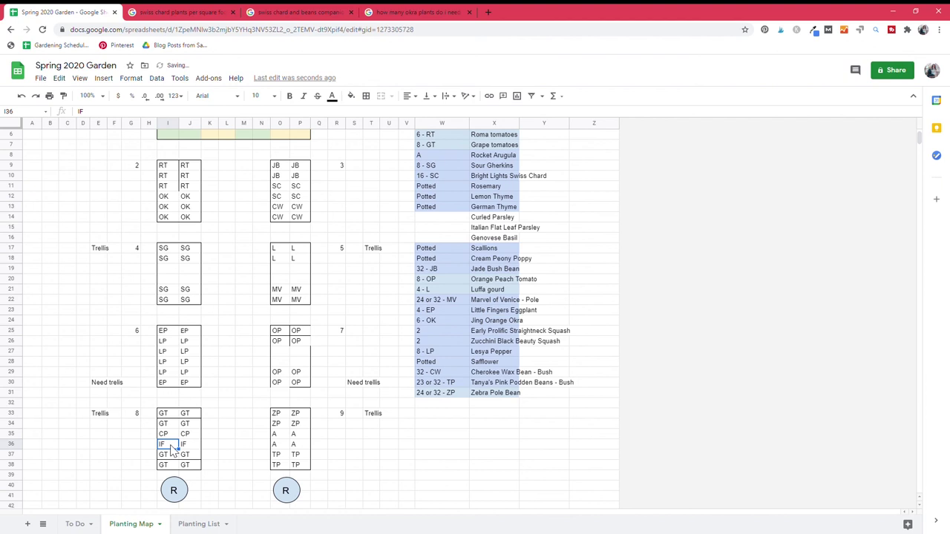
left_click(194, 448)
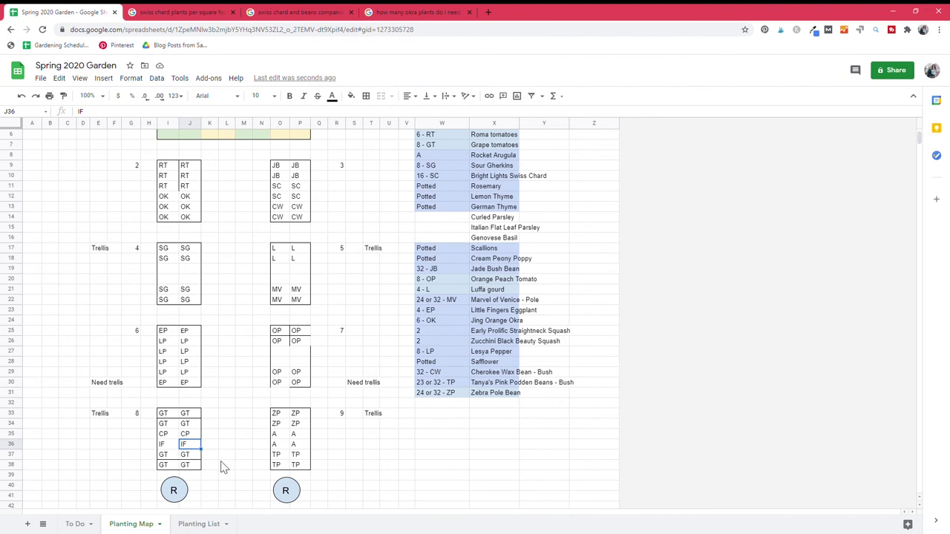
Change the Italian parsley code to IP in both cells of row 36 in bed 8
left_click(170, 445)
left_click(184, 446)
double_click(173, 445)
key("BackSpace")
type("P")
key("Tab")
key("BackSpace")
type("P")
Record CP for Curled Parsley and IP for Italian Flat Leaf Parsley in the number-of-plants column and fill both rows light blue
left_click(443, 221)
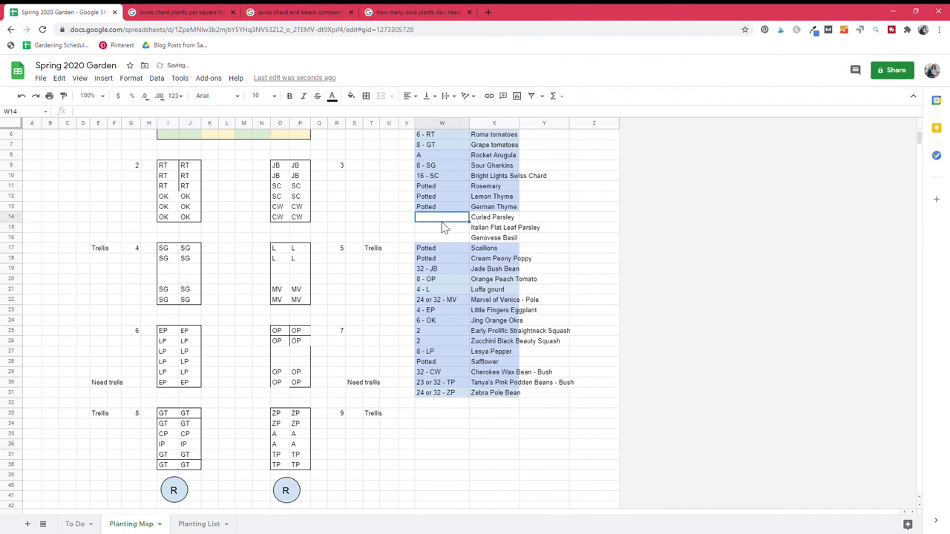
type("CP")
key("Return")
type("IP")
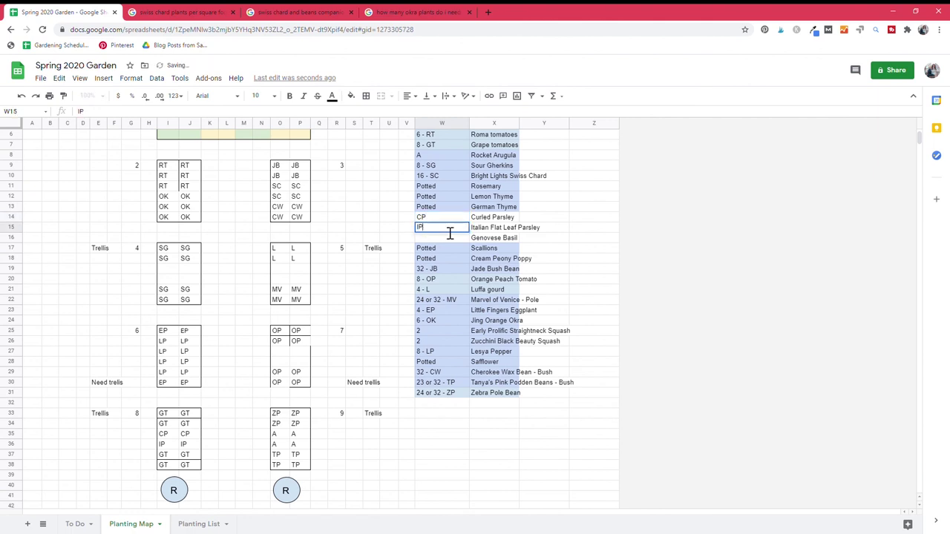
left_click_drag(443, 216, 494, 227)
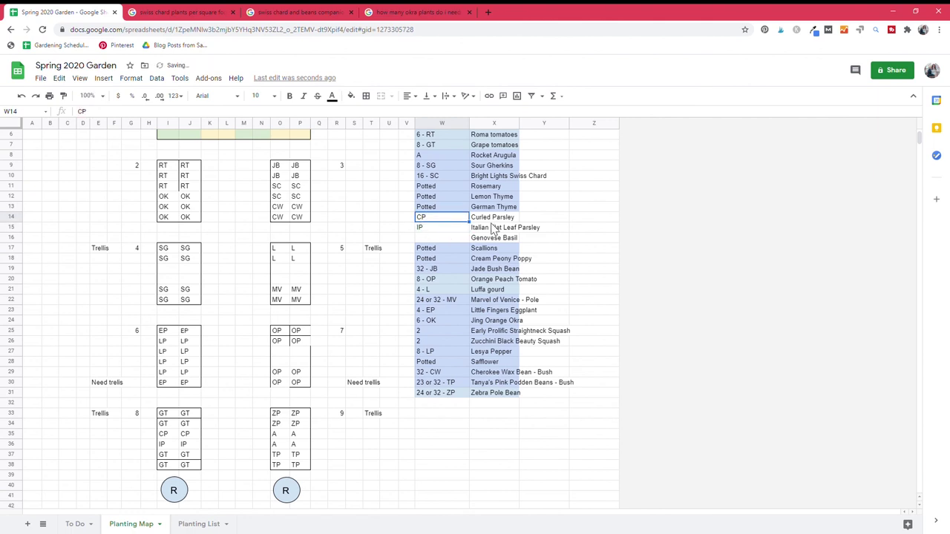
left_click(351, 96)
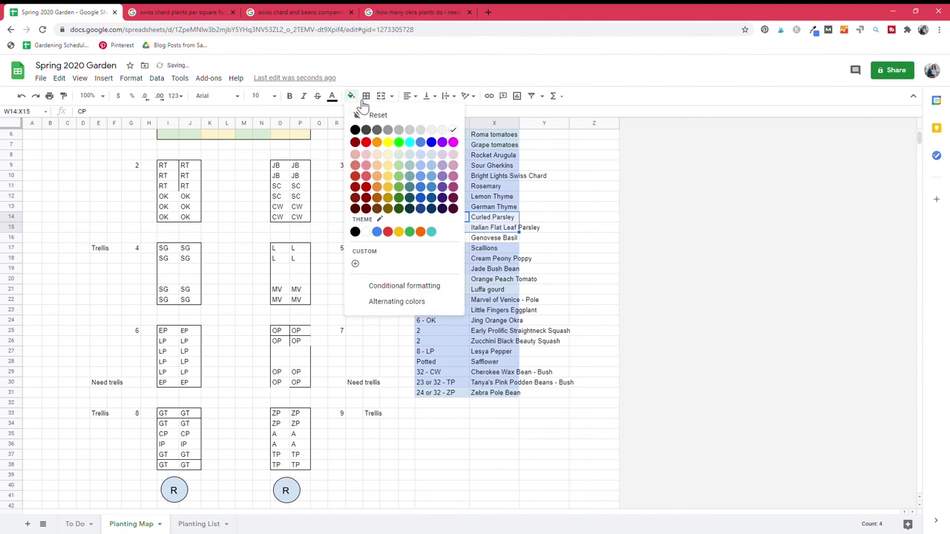
left_click(421, 156)
key("Right")
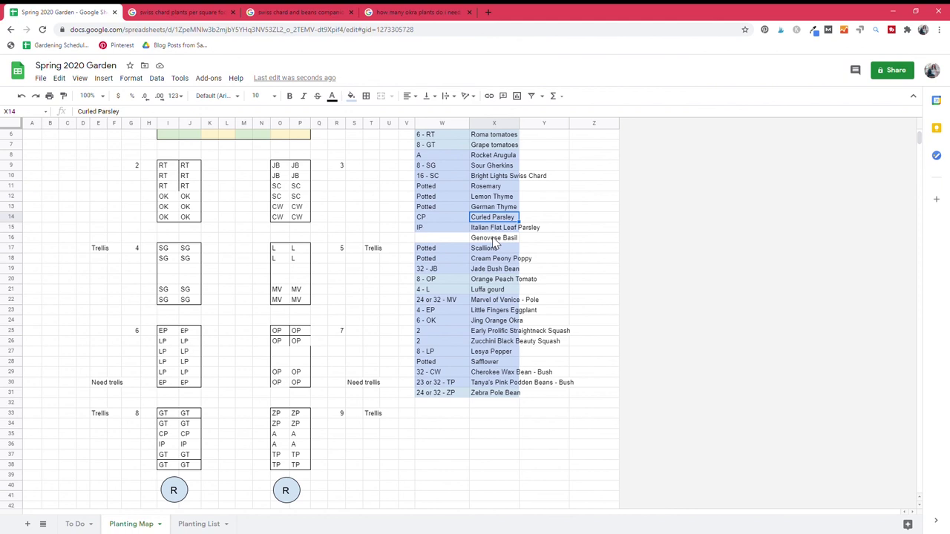
Enter B for the Genovese Basil in both cells of rows 27 and 28 in bed 7
left_click(492, 239)
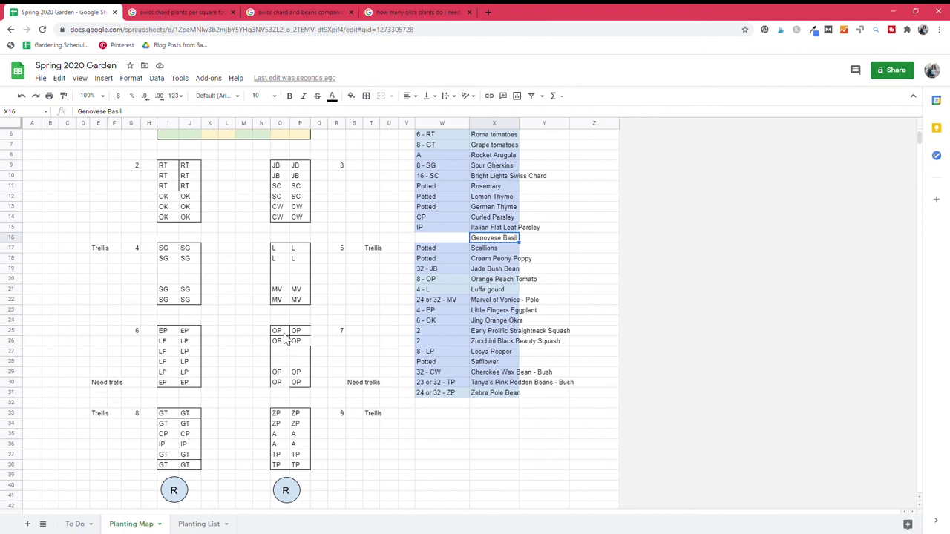
left_click(279, 354)
type("B")
key("Tab")
type("B")
left_click(282, 362)
type("B")
key("Tab")
type("B")
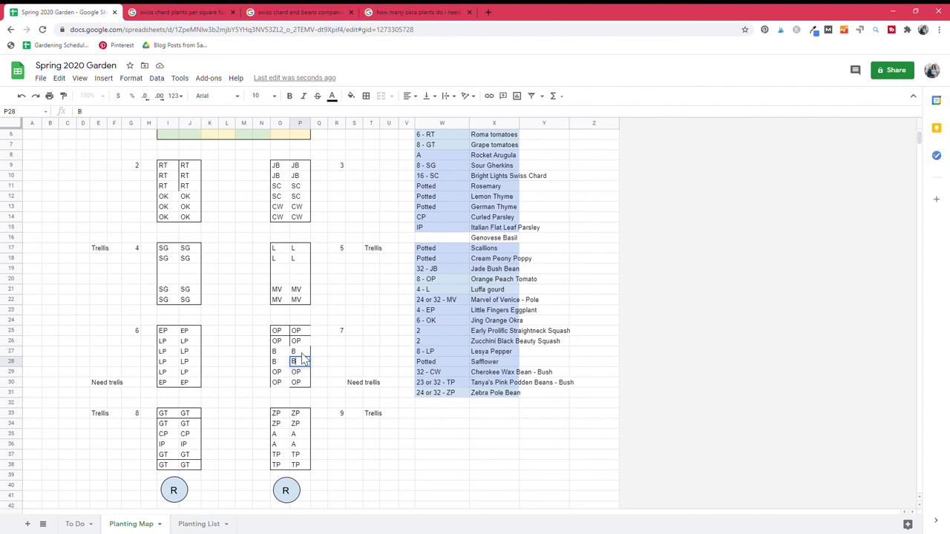
Fill the Genovese Basil name and its number-of-plants cell light blue
left_click(440, 238)
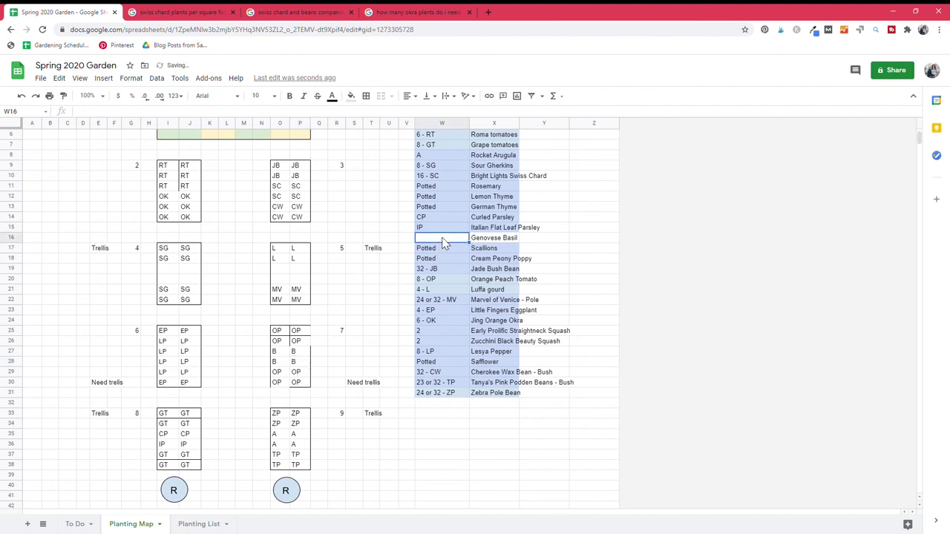
left_click(488, 245, "shift")
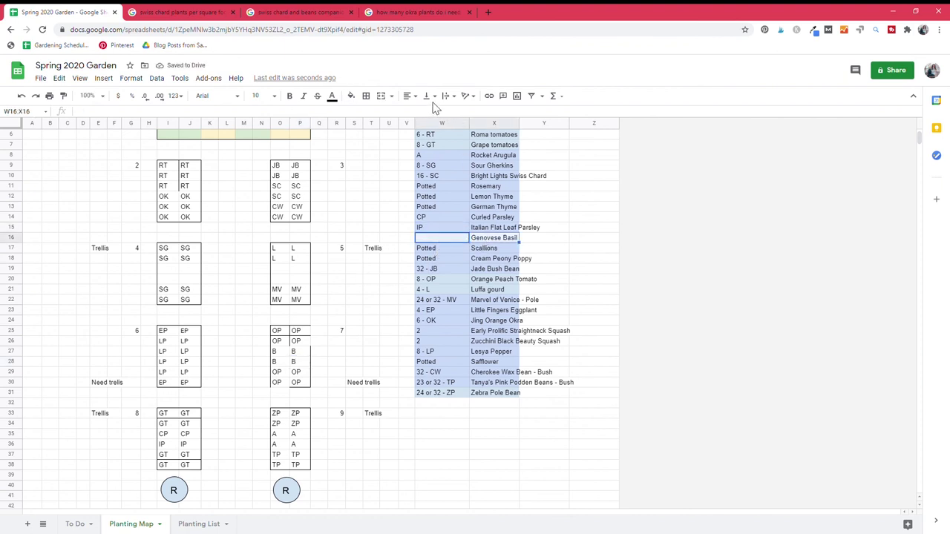
left_click(351, 96)
left_click(425, 157)
left_click(489, 228)
left_click(443, 205)
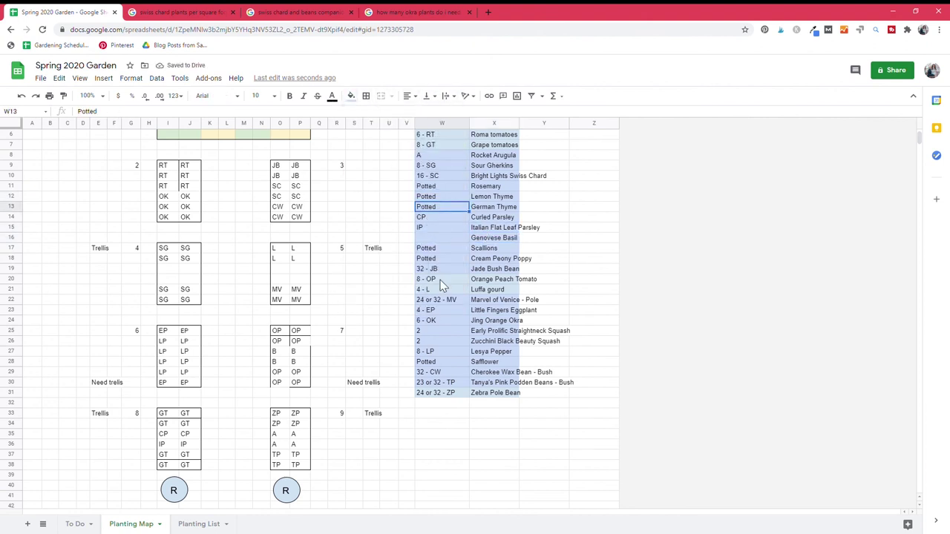
Examine the empty cells in bed 4 and check on Google whether pepper and cucumbers are companion plants
left_click(437, 257)
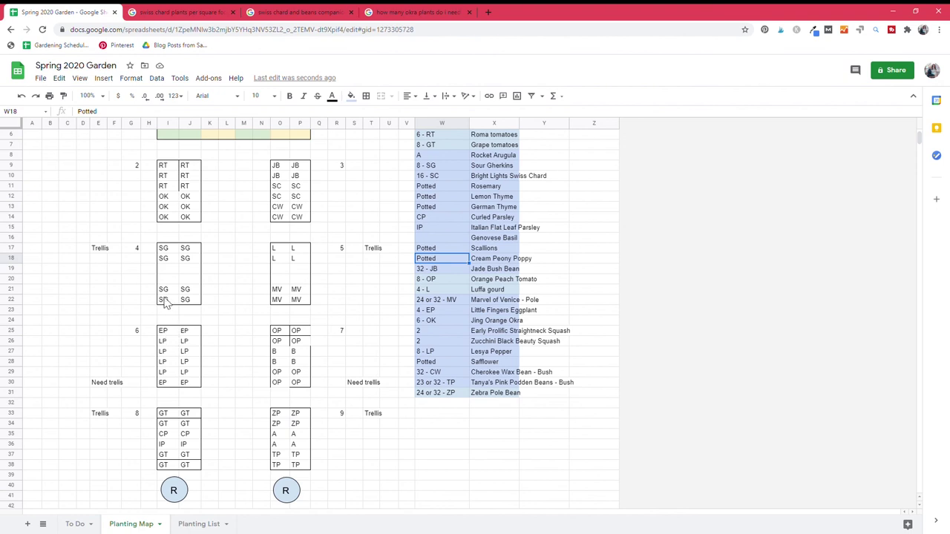
left_click(187, 270)
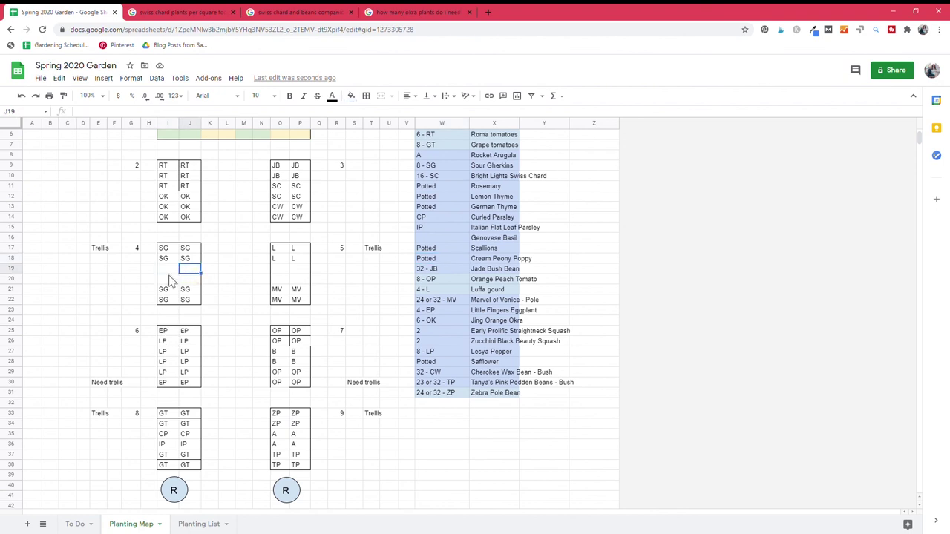
left_click(188, 280)
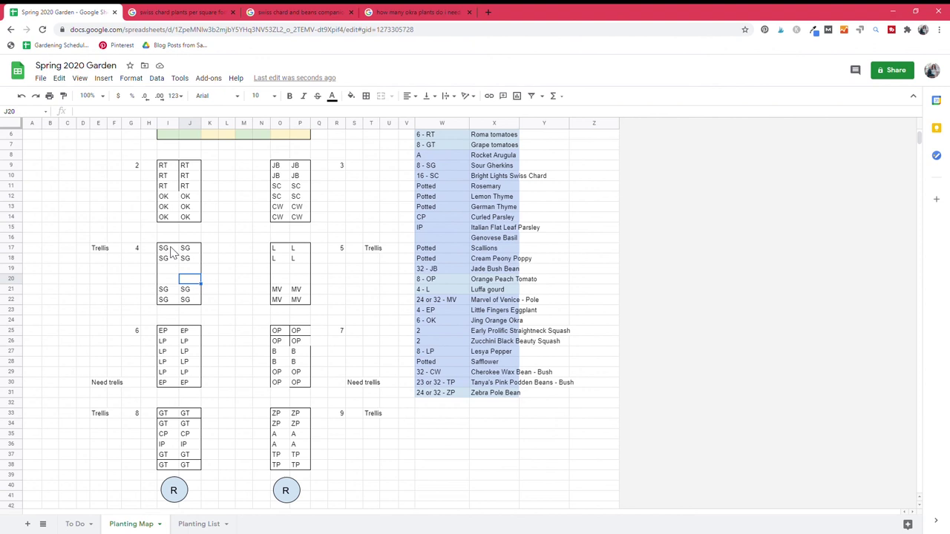
left_click(284, 12)
Return to the garden spreadsheet and enter SP in both cells of rows 19 and 20 in bed 4
left_click(175, 270)
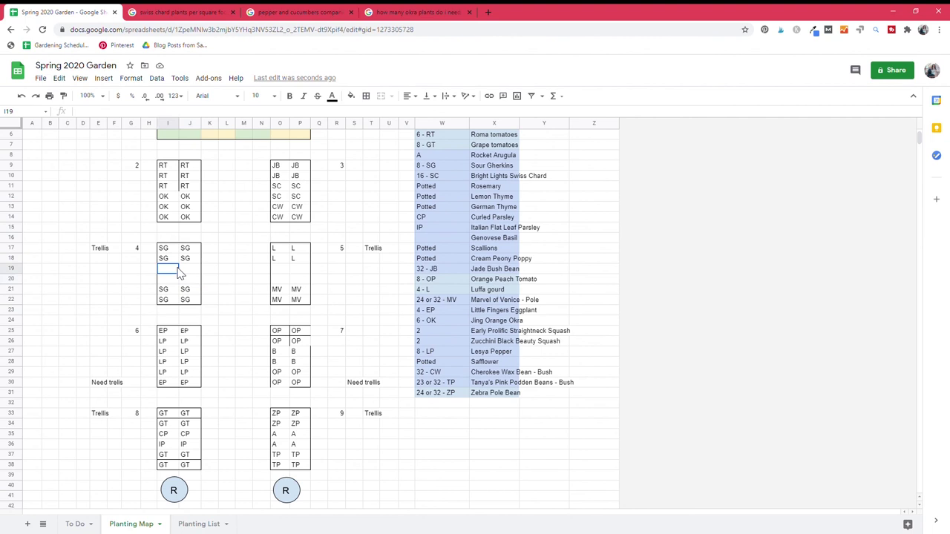
type("SP")
key("Tab")
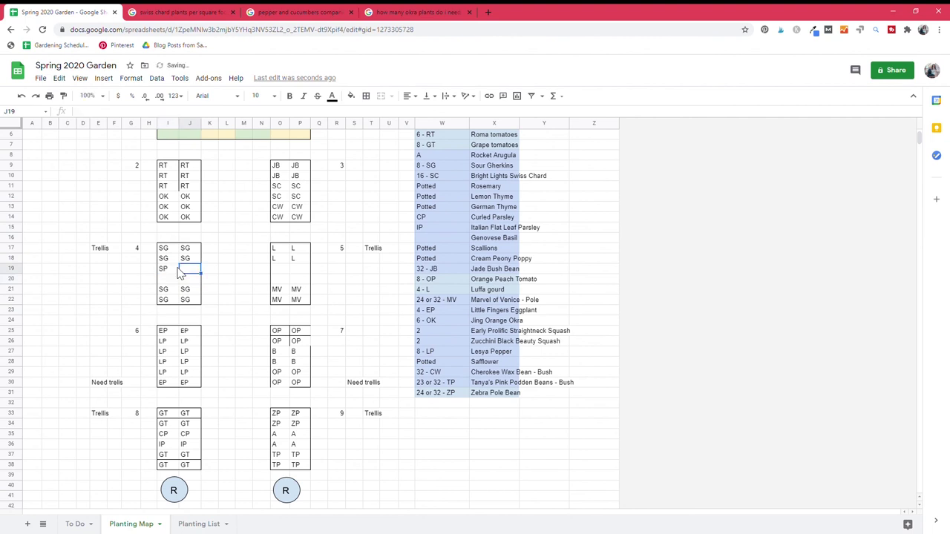
type("SP")
left_click(173, 271)
left_click(173, 279)
type("SP")
key("Tab")
type("Sp")
key("BackSpace")
type("P")
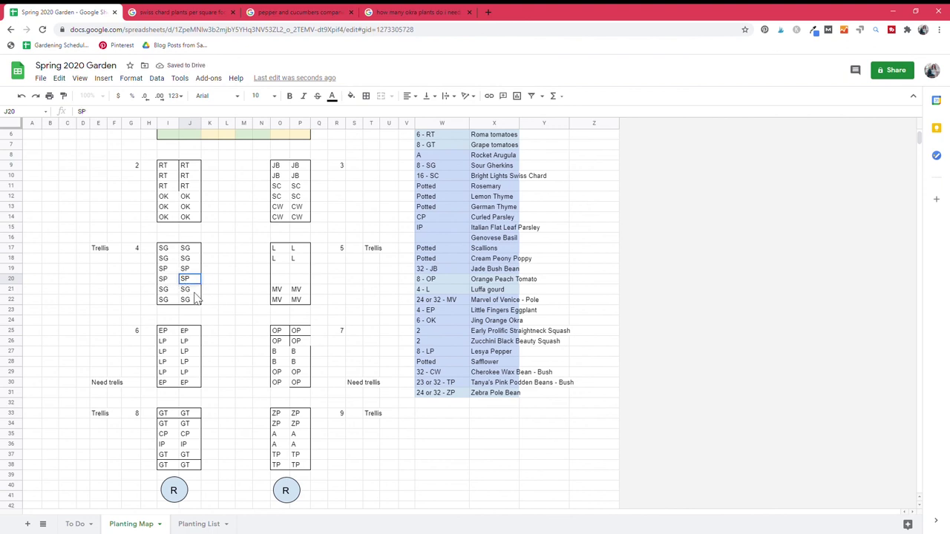
Add "Siracha Peppers" at the end of the planting list with "4 - SP" as its number of plants
left_click(480, 404)
type("Siracha Peppers")
key("shift+Tab")
type("4 - SP")
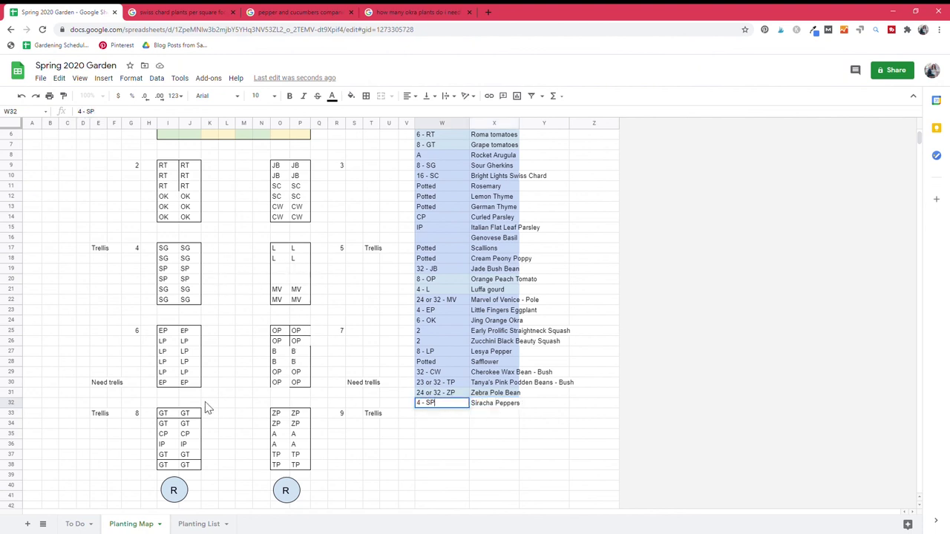
Fill the Siracha Peppers name and its number-of-plants cell light blue
left_click(296, 279)
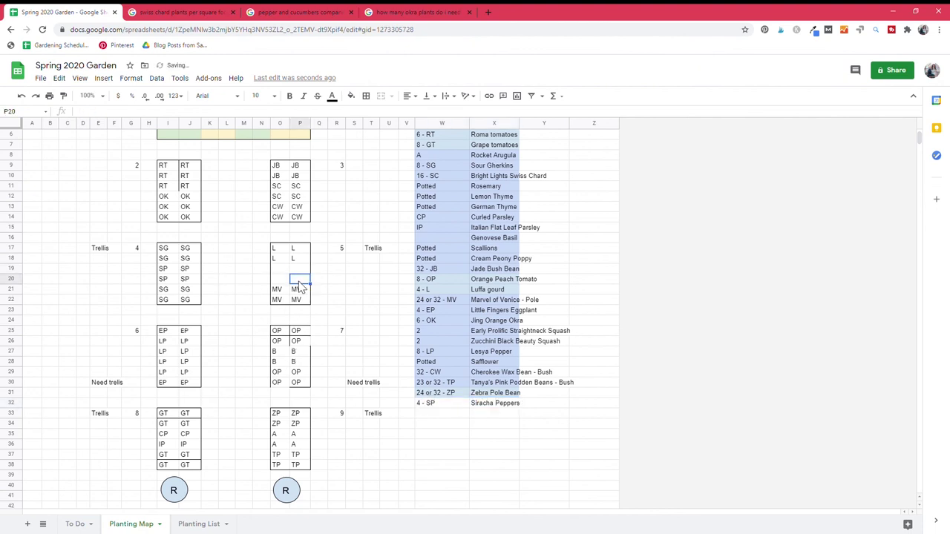
left_click(430, 405)
left_click(496, 407, "shift")
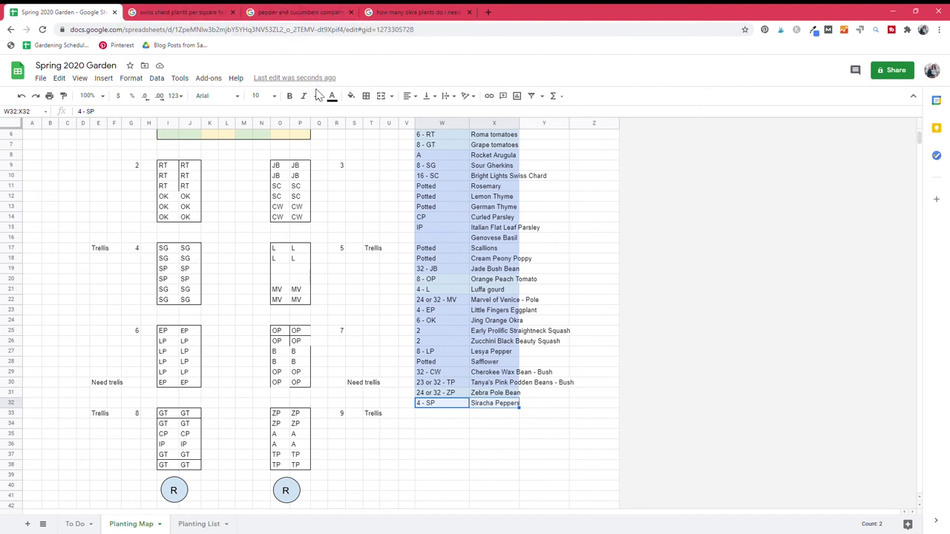
left_click(351, 95)
left_click(420, 165)
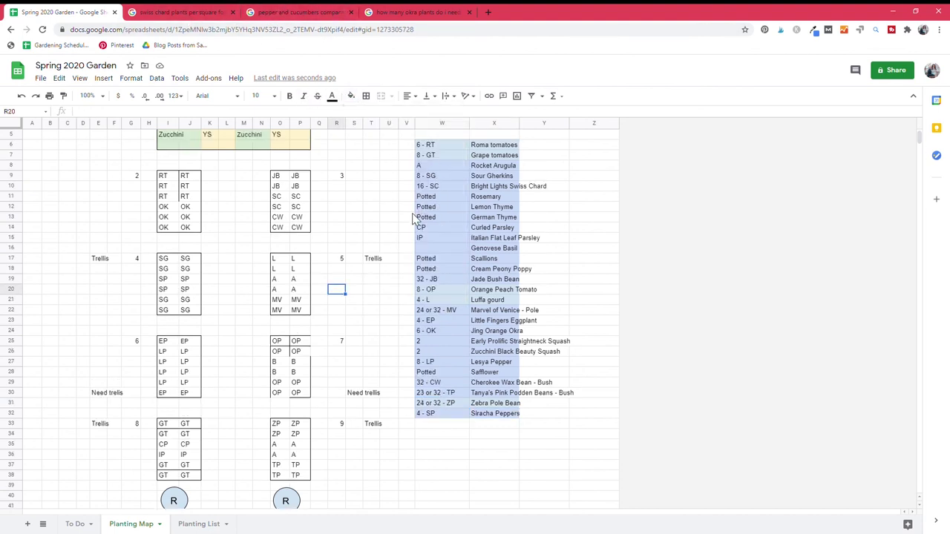
Check the potted plants in the planting list and record B in the number-of-plants column for Genovese Basil
scroll(479, 378, "up", 1)
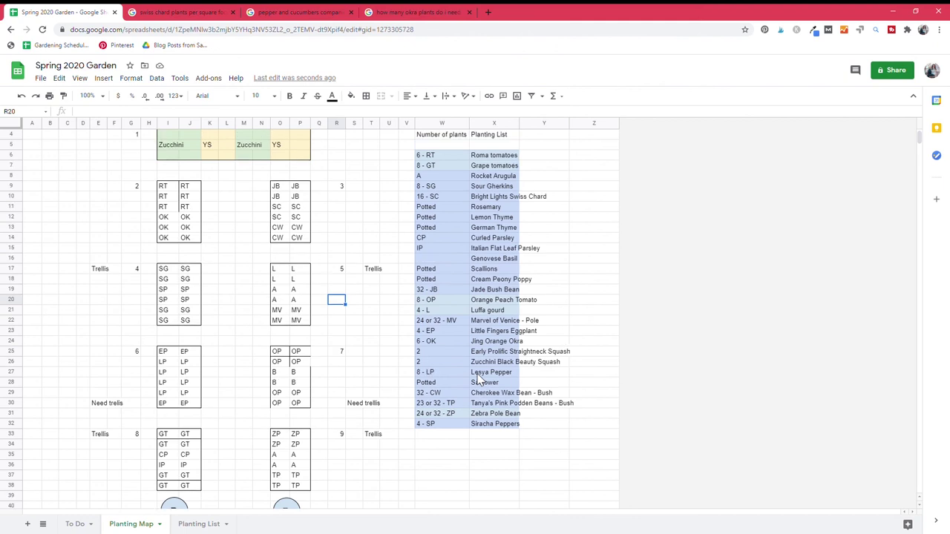
scroll(478, 378, "up", 1)
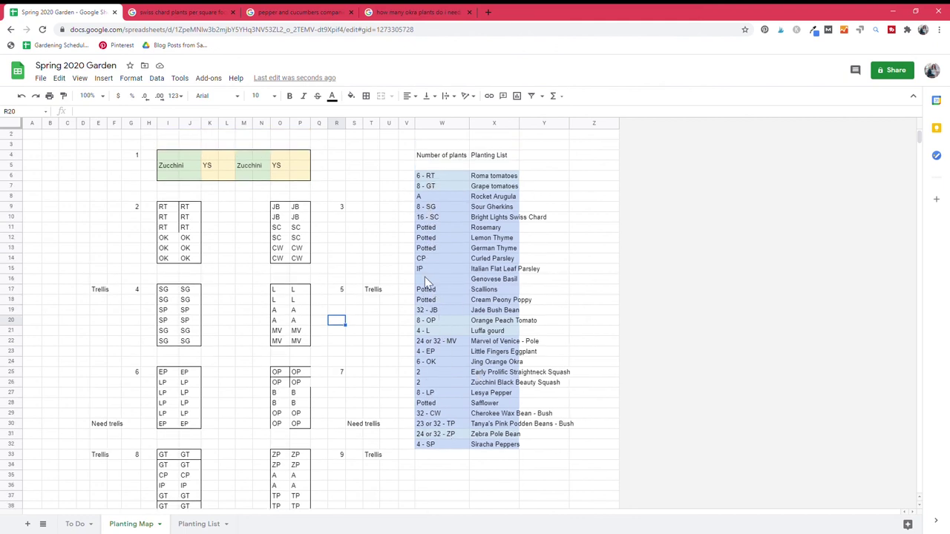
left_click(447, 301)
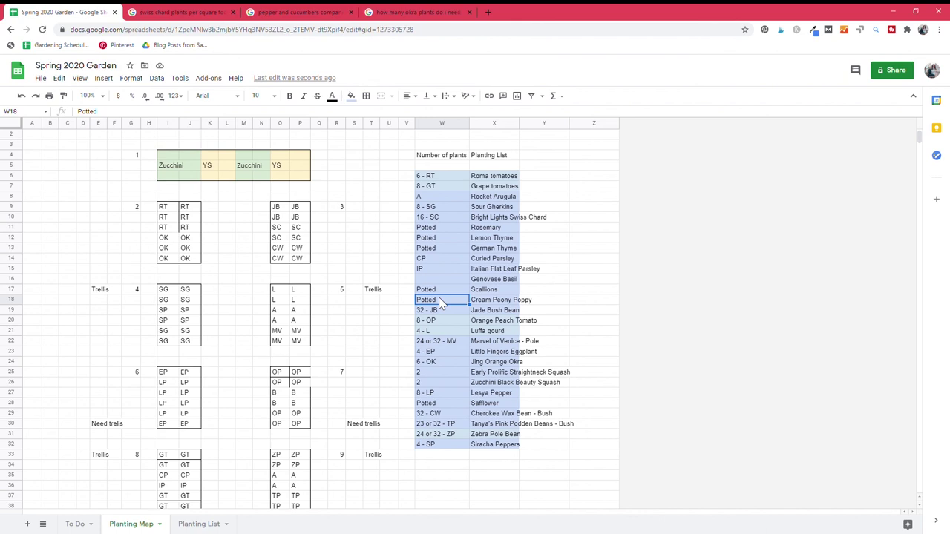
left_click(445, 291)
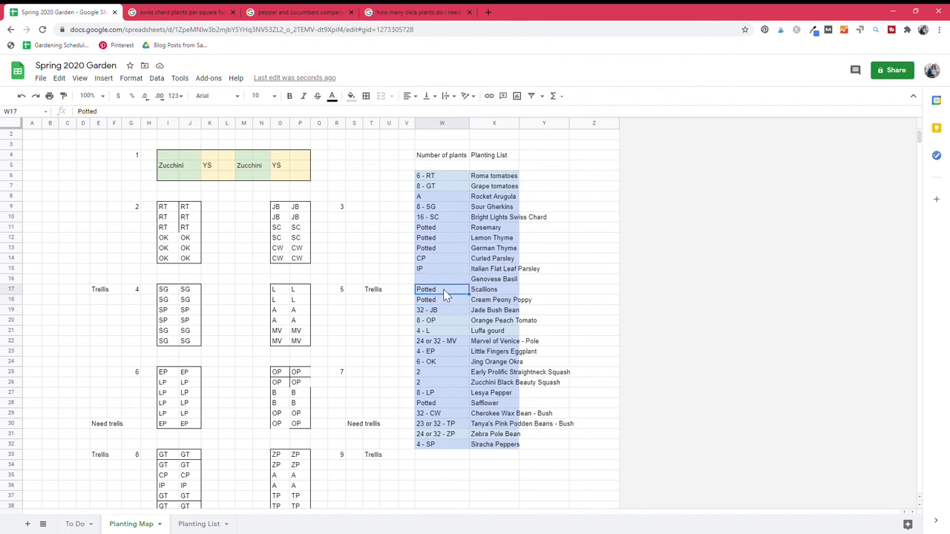
left_click(497, 251)
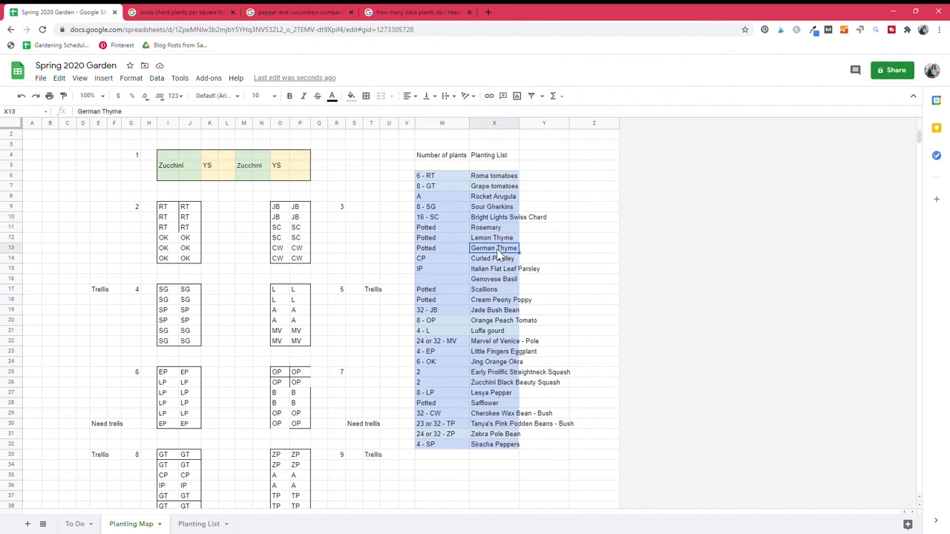
left_click(434, 282)
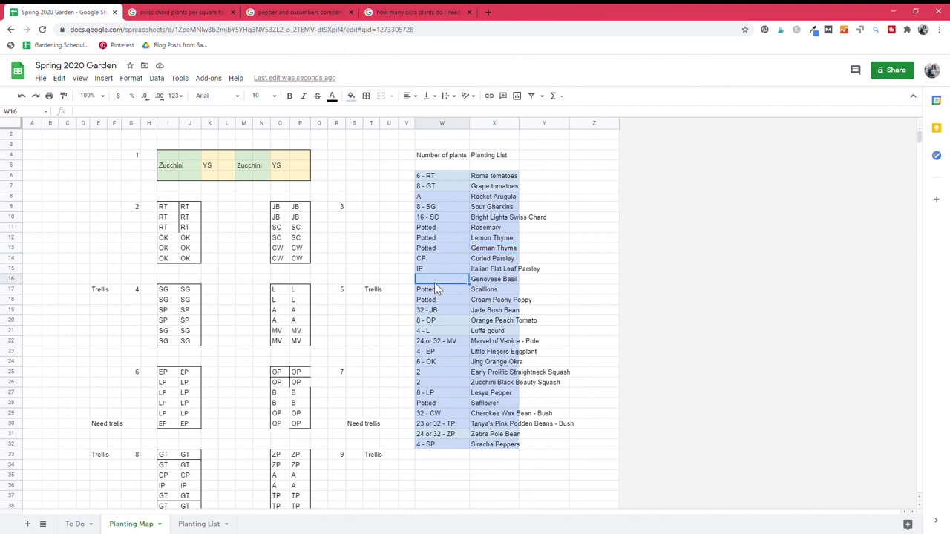
type("B")
scroll(304, 391, "down", 1)
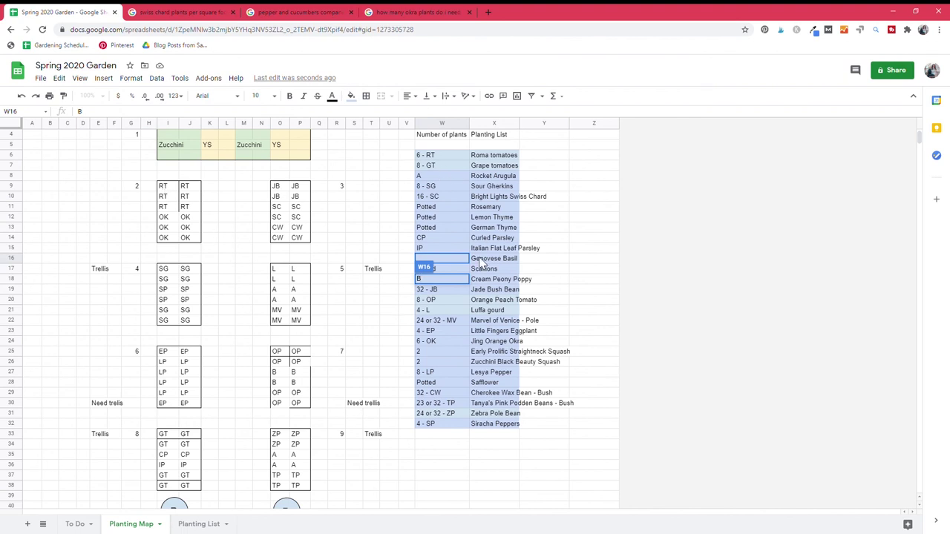
left_click(534, 280)
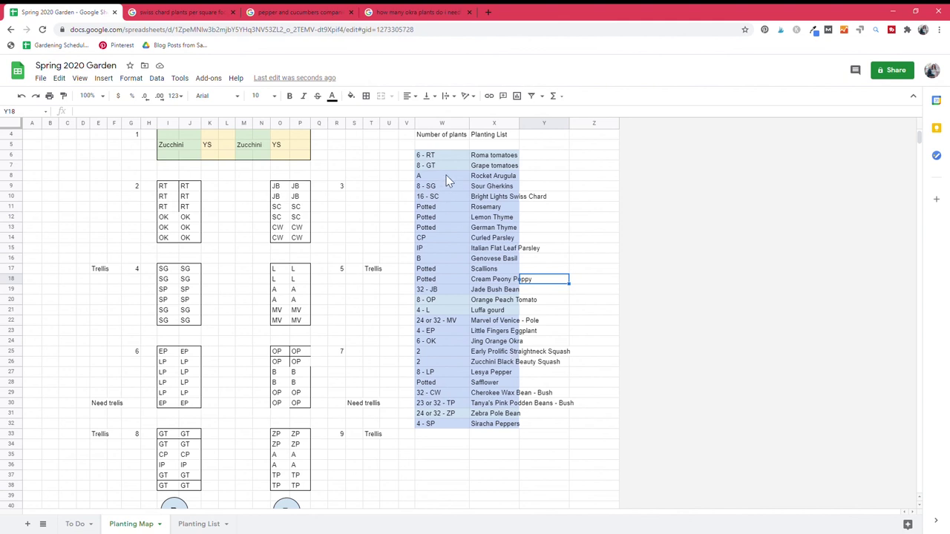
Review the number-of-plants entries for the Roma and Grape tomatoes
left_click(423, 157)
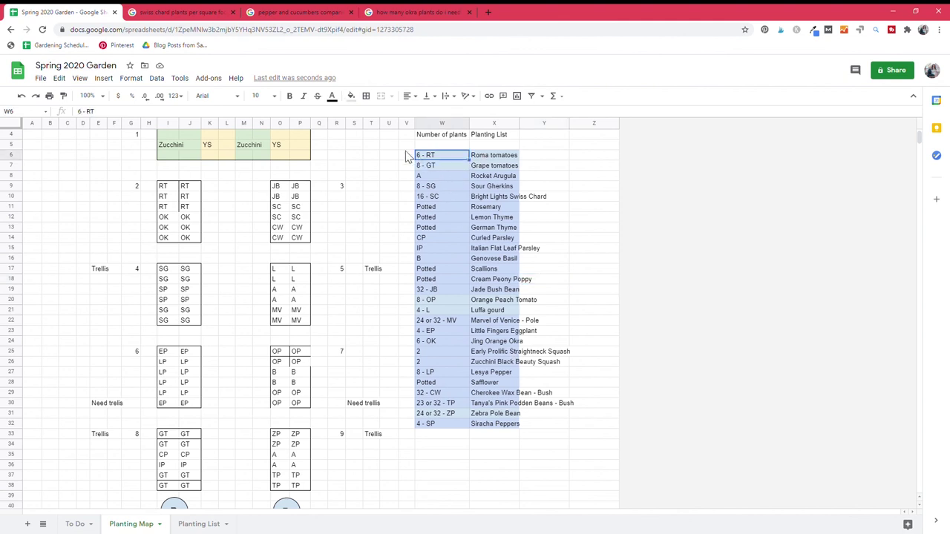
left_click(445, 166)
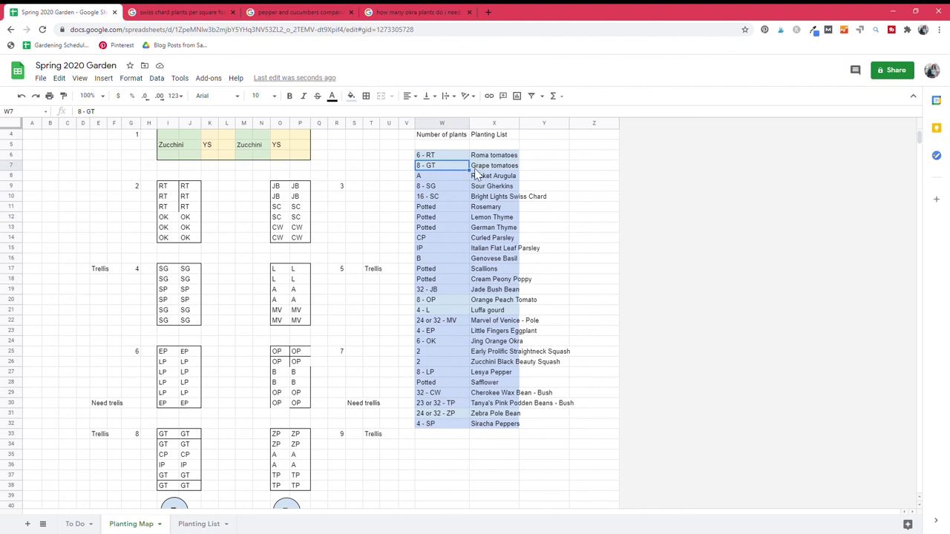